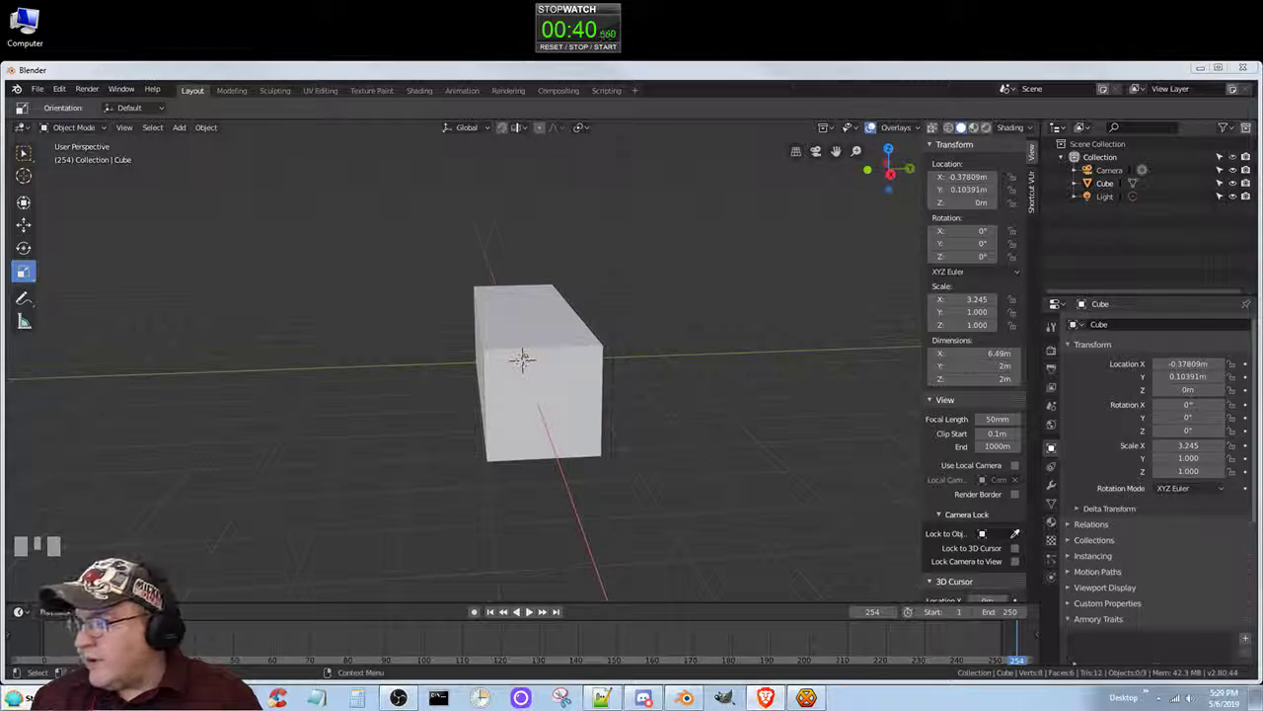
Bring the browser window over Blender and look through the start of the Blender 2.8 Beginner Tutorials playlist.
{"action": "left_click_drag", "start_coordinate": [1262, 65], "coordinate": [556, 66]}
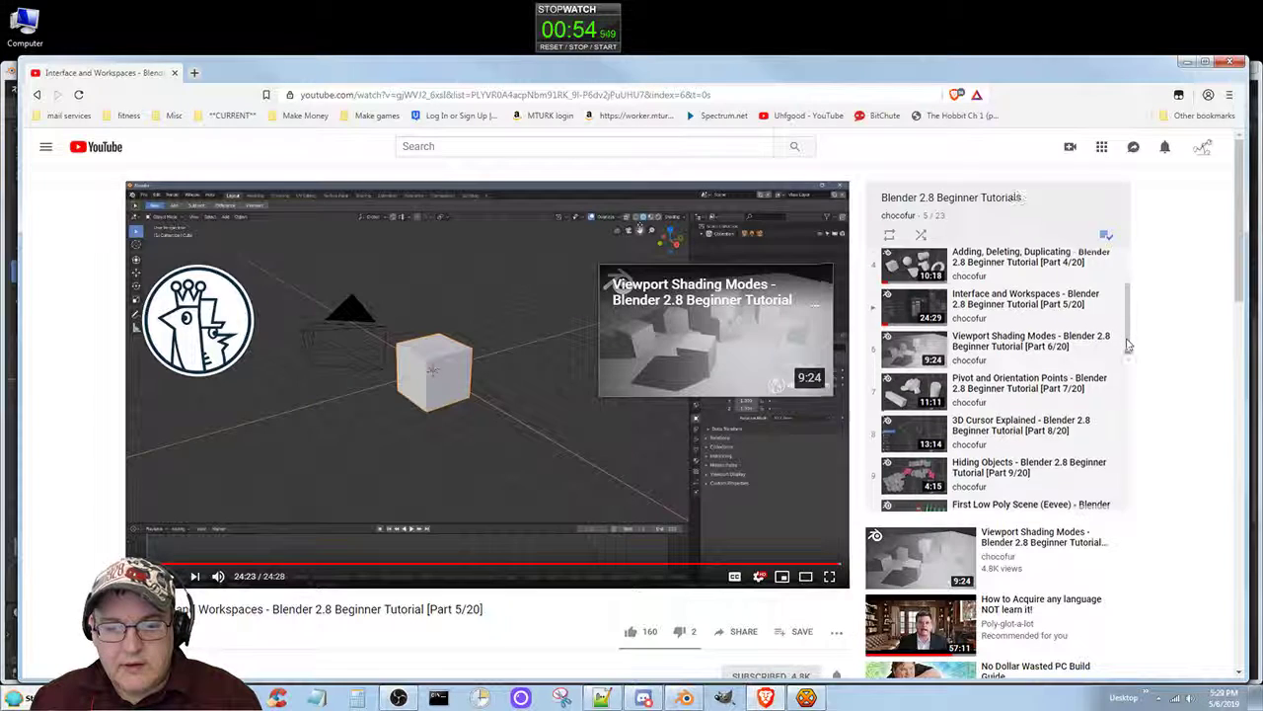
{"action": "left_click_drag", "start_coordinate": [1128, 343], "coordinate": [1116, 247]}
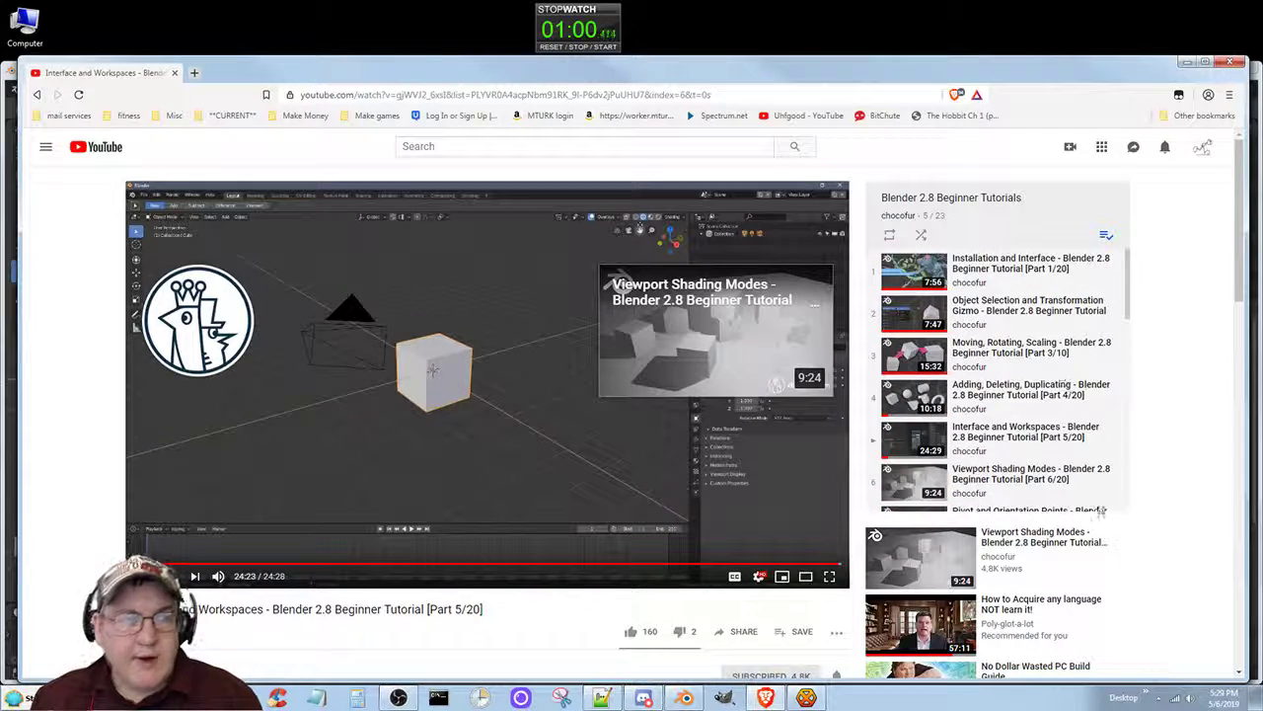
Search YouTube for "grant abbitt" and open the playlists of the Grant Abbitt channel.
{"action": "left_click", "coordinate": [521, 147]}
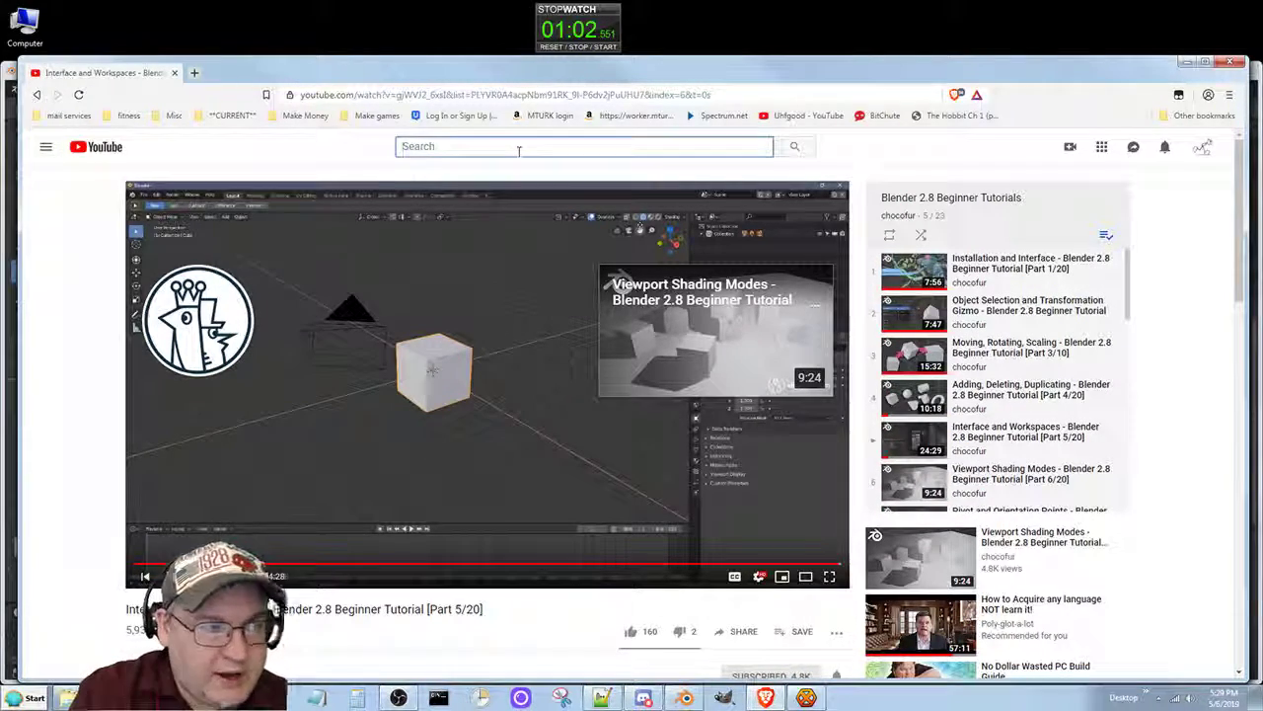
{"action": "type", "text": "gra"}
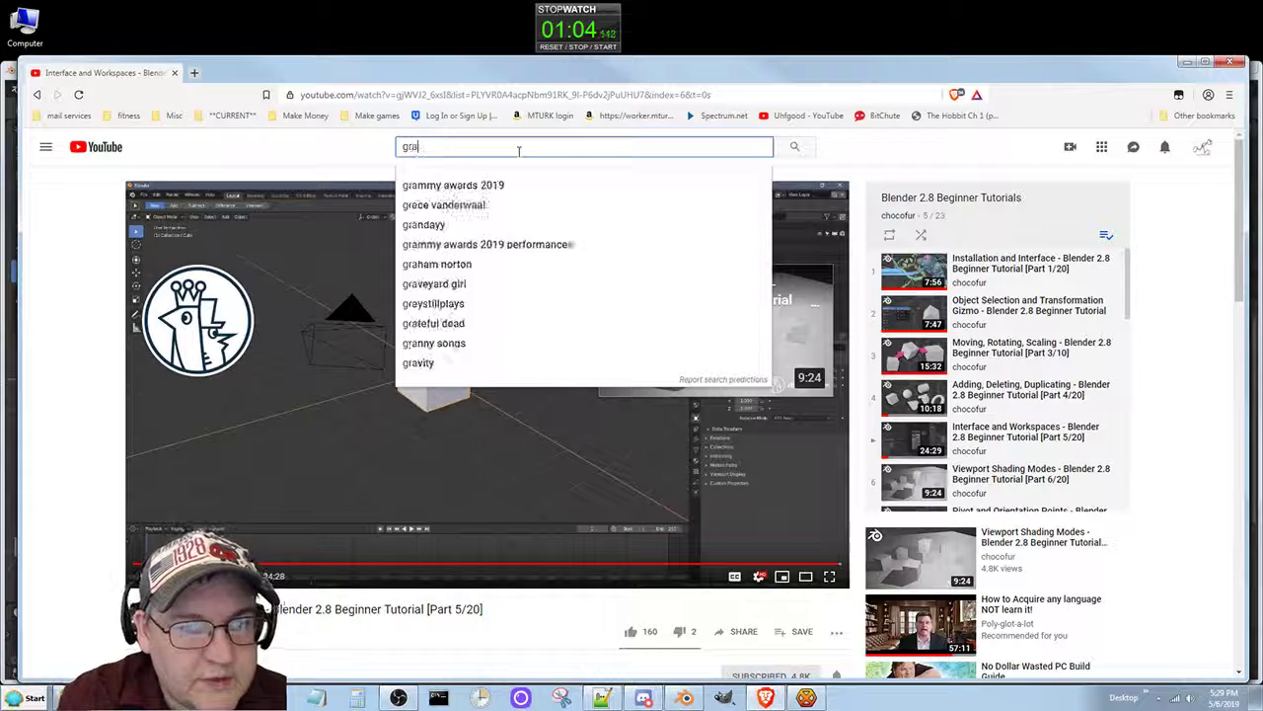
{"action": "type", "text": "nt abbitt"}
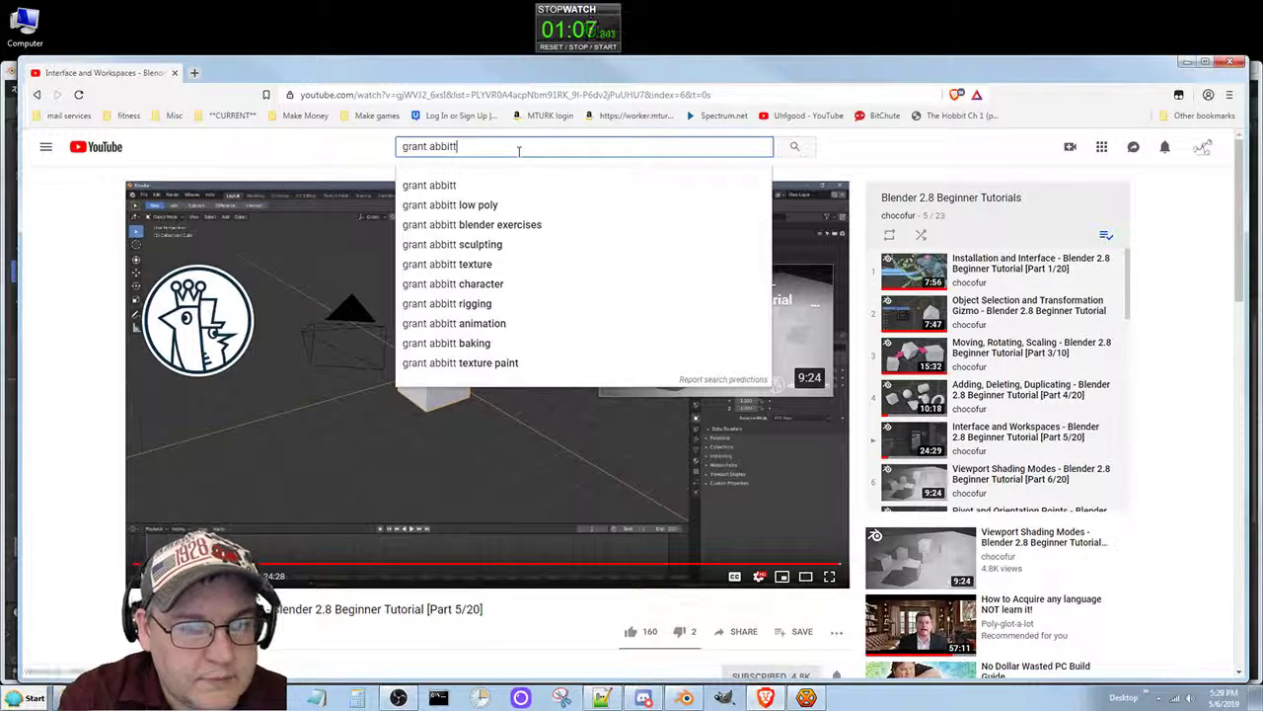
{"action": "key", "text": "Return"}
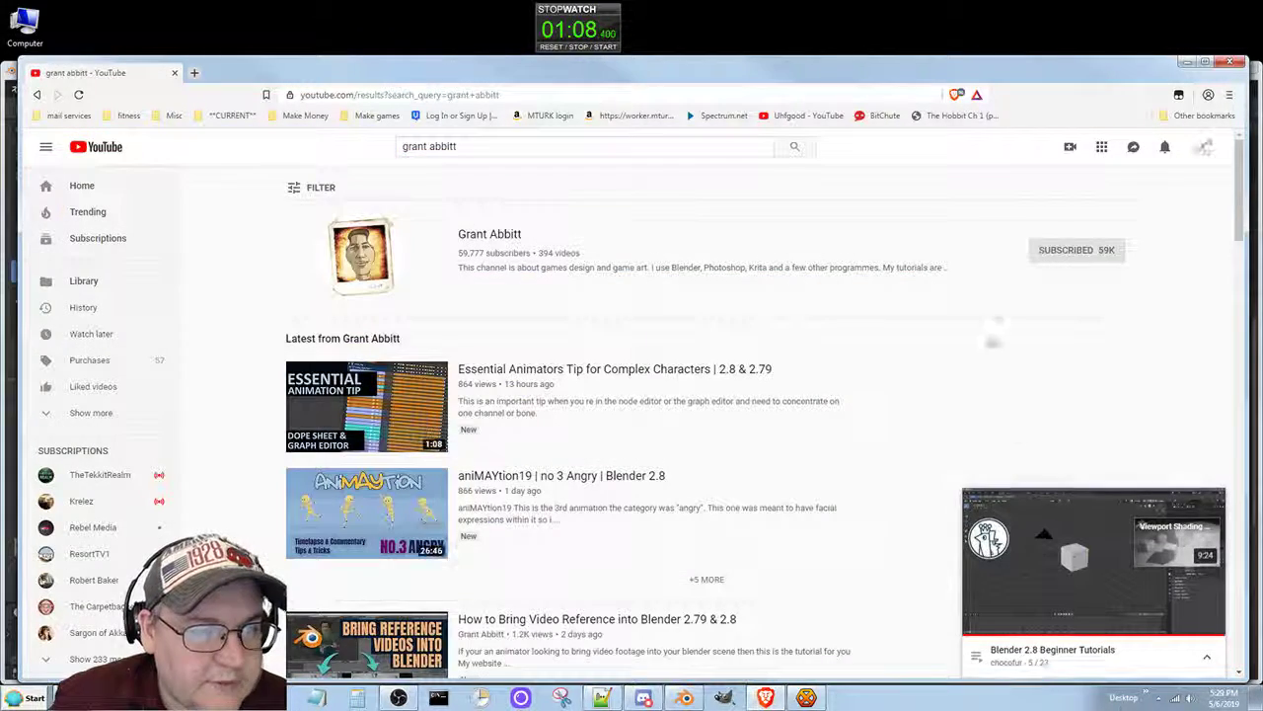
{"action": "left_click", "coordinate": [515, 236]}
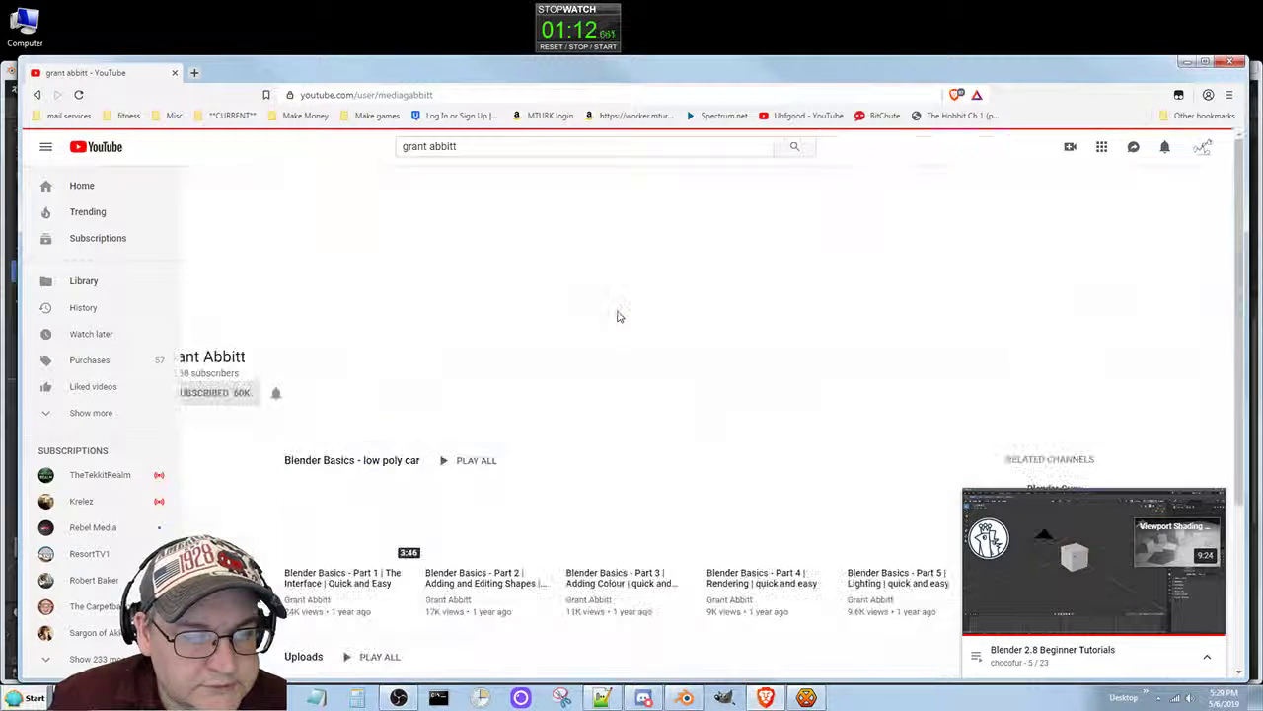
{"action": "left_click", "coordinate": [474, 415]}
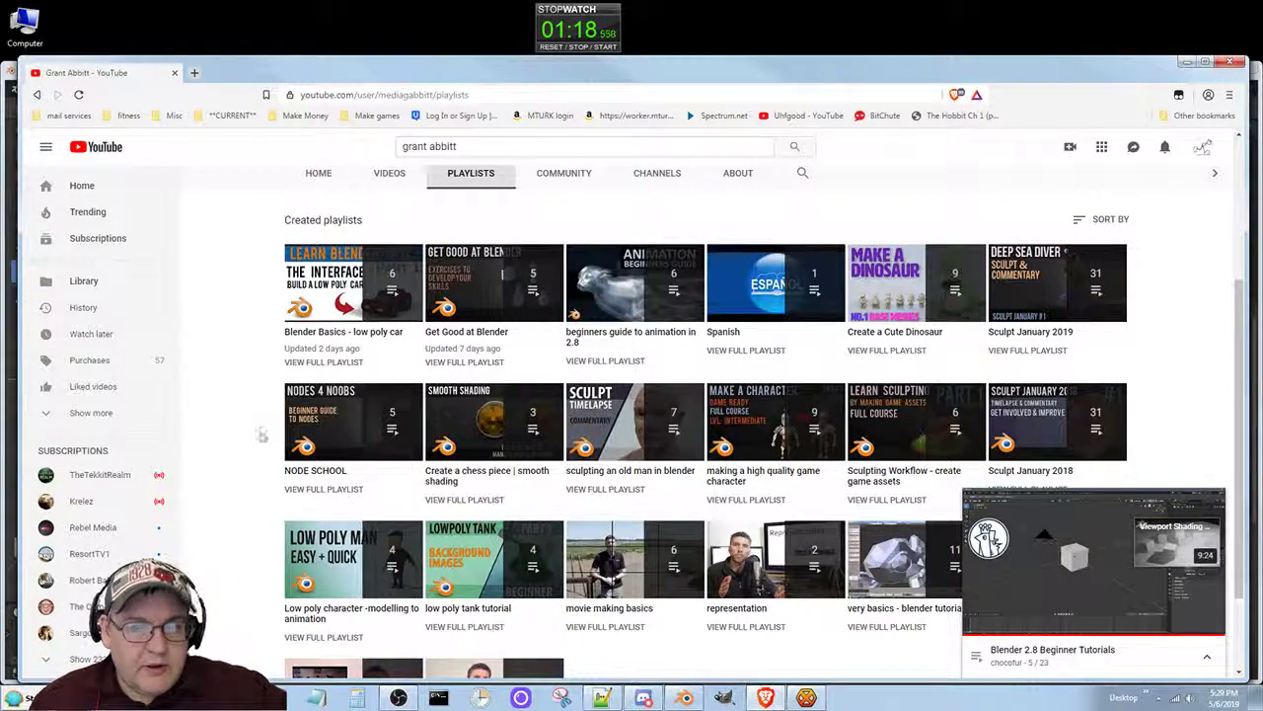
Close the miniplayer, examine the videos in the "very basics - blender tutorials" playlist and return to the channel's playlists.
{"action": "scroll", "coordinate": [247, 446], "scroll_direction": "down", "scroll_amount": 1}
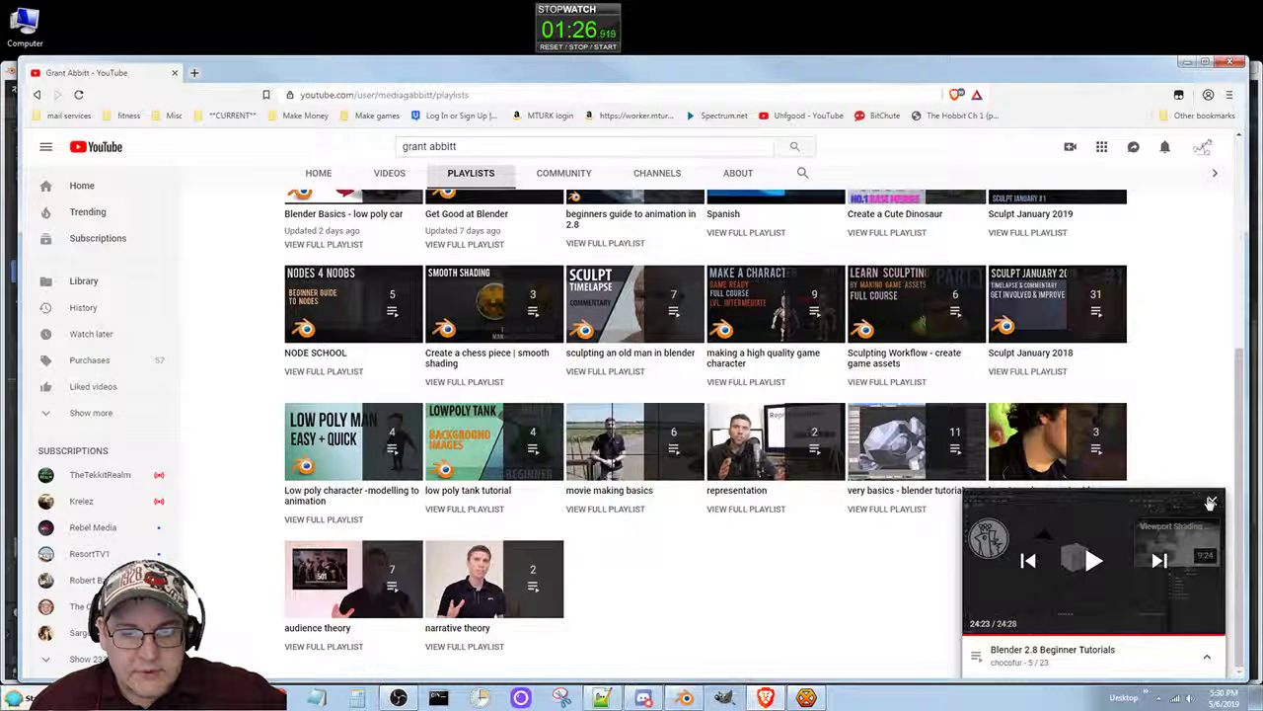
{"action": "left_click", "coordinate": [1212, 502]}
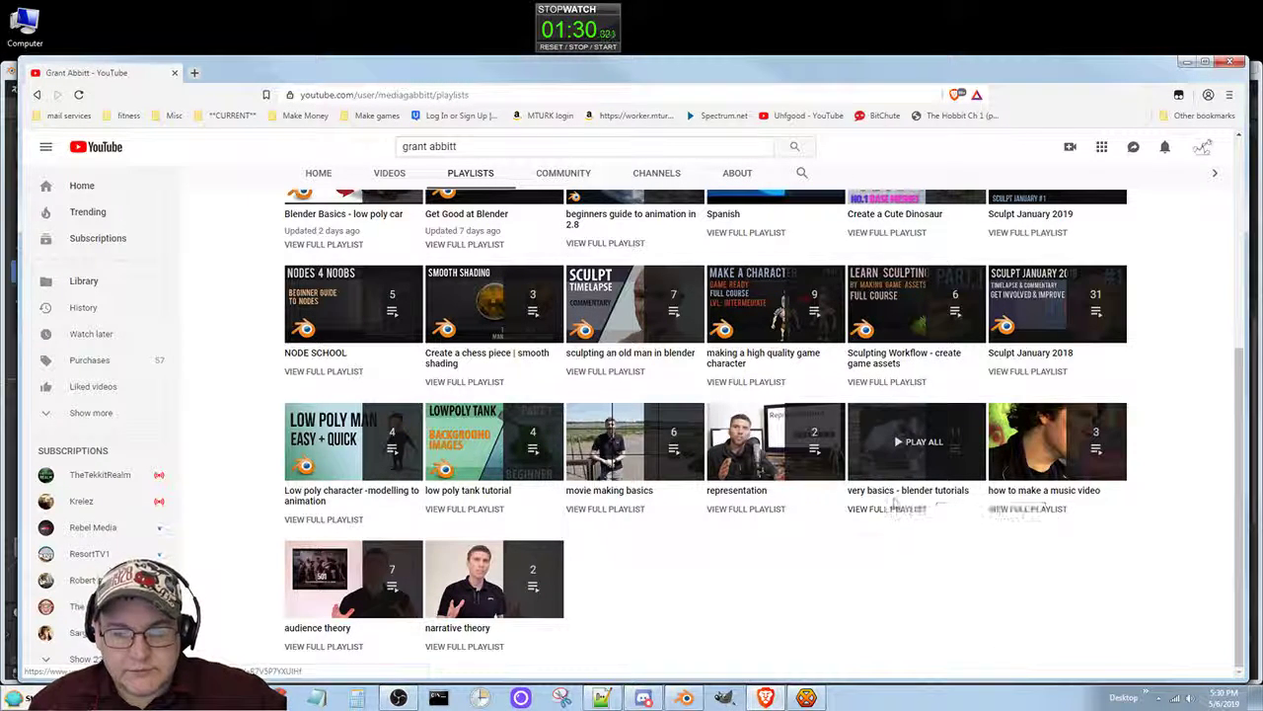
{"action": "left_click", "coordinate": [883, 511]}
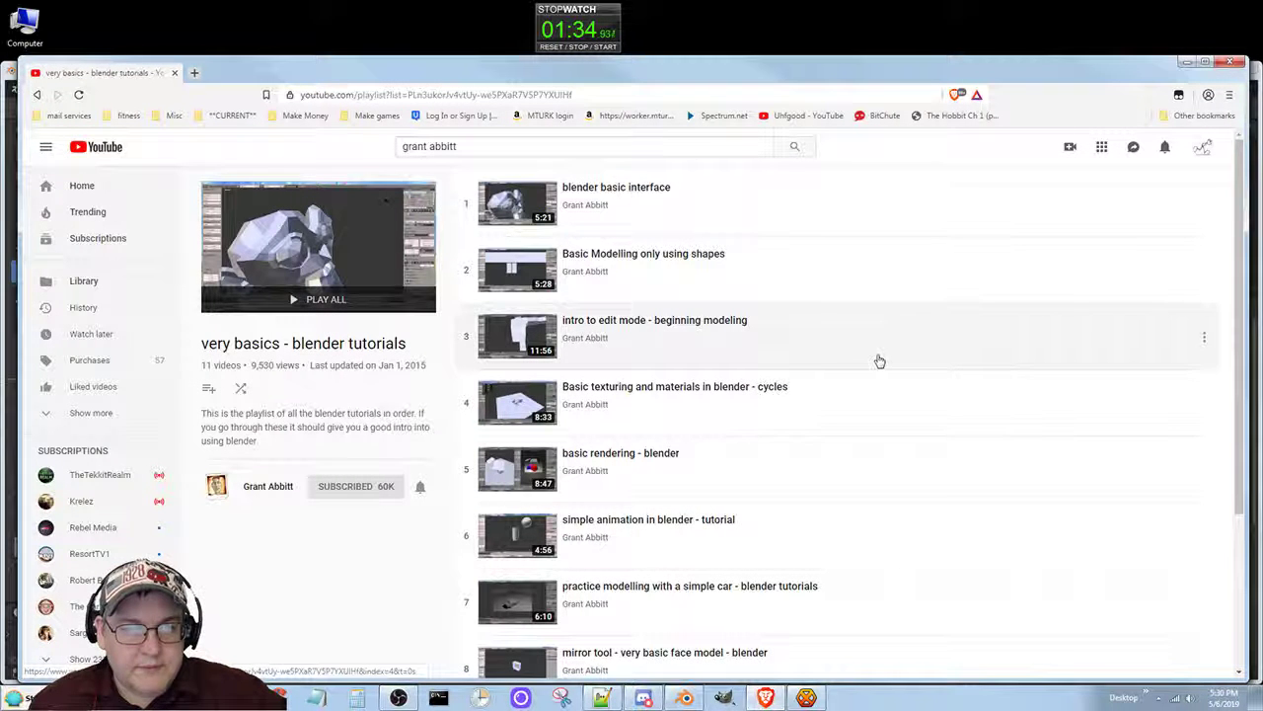
{"action": "scroll", "coordinate": [880, 361], "scroll_direction": "down", "scroll_amount": 3}
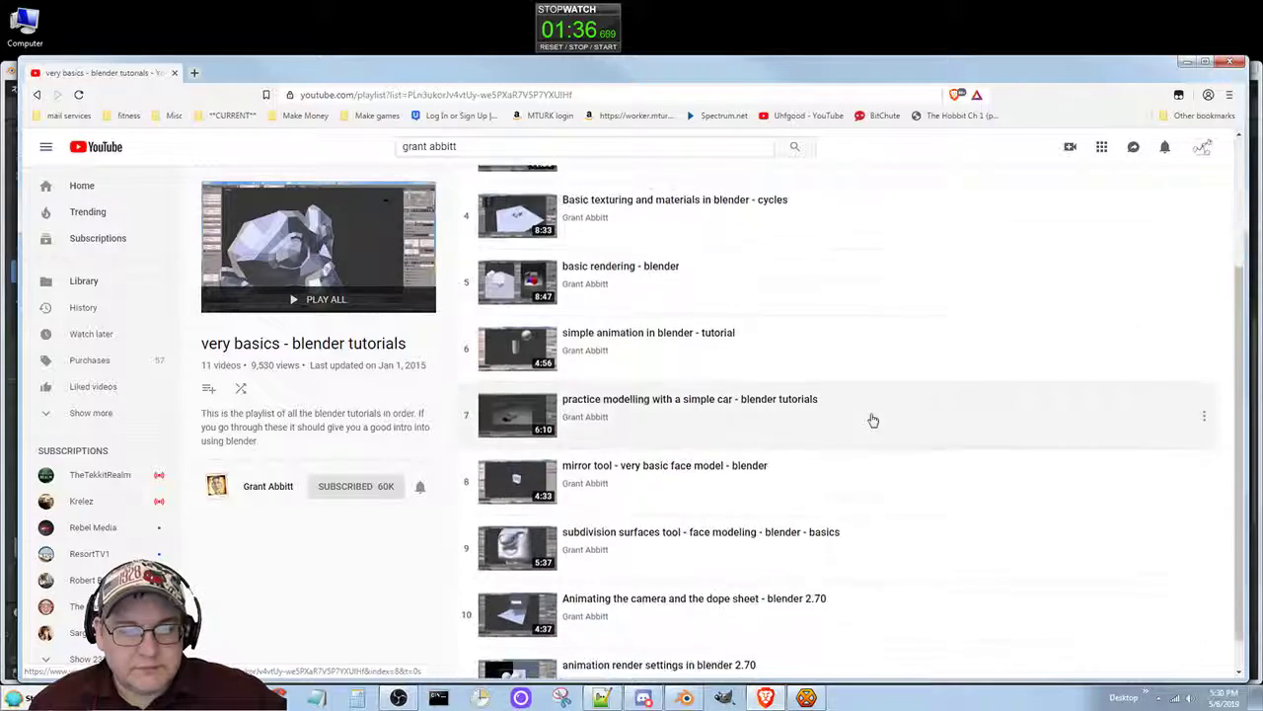
{"action": "key", "text": "alt+Left"}
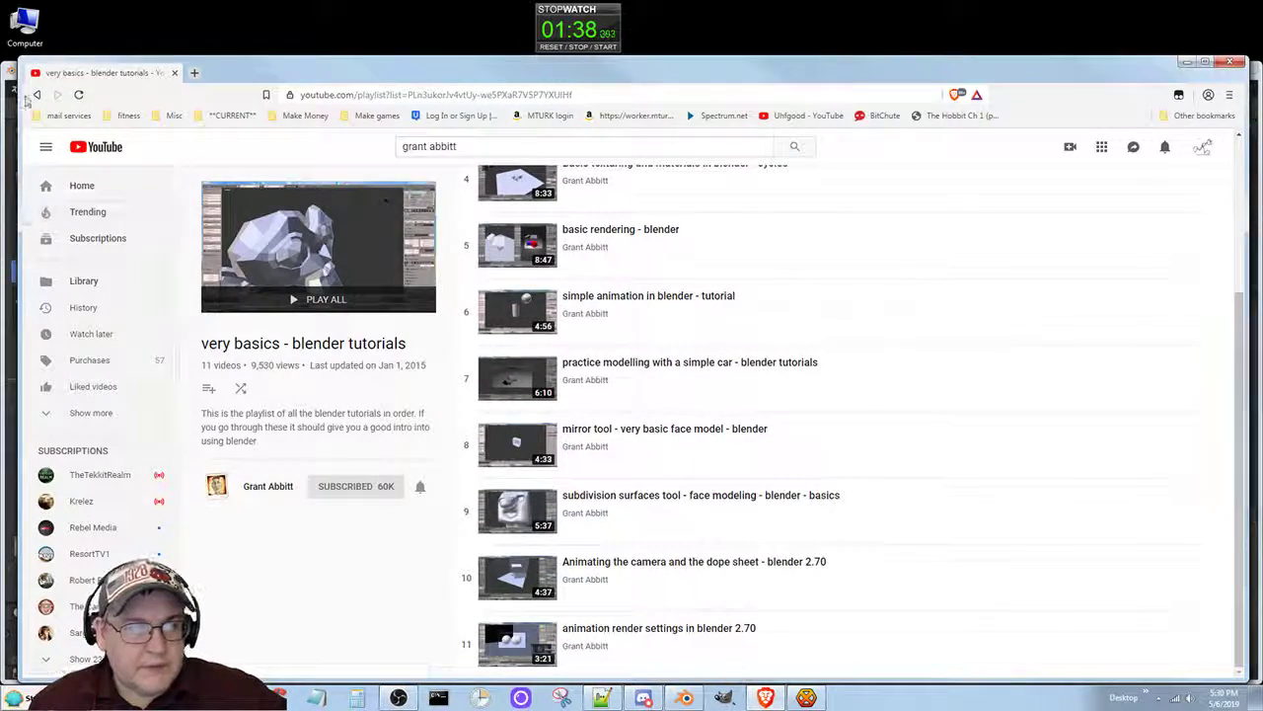
{"action": "scroll", "coordinate": [498, 449], "scroll_direction": "up", "scroll_amount": 3}
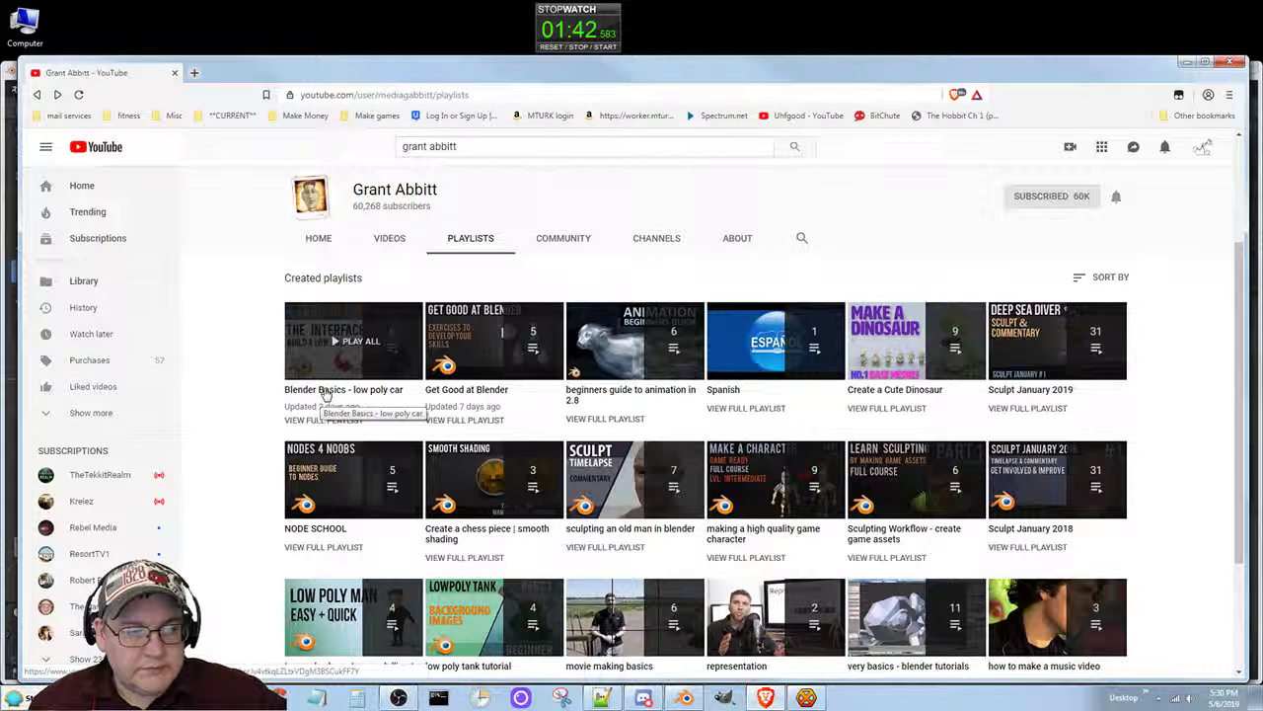
Open the full "Blender Basics - low poly car" playlist, play Part 1 and check the video's playback settings.
{"action": "left_click", "coordinate": [329, 424]}
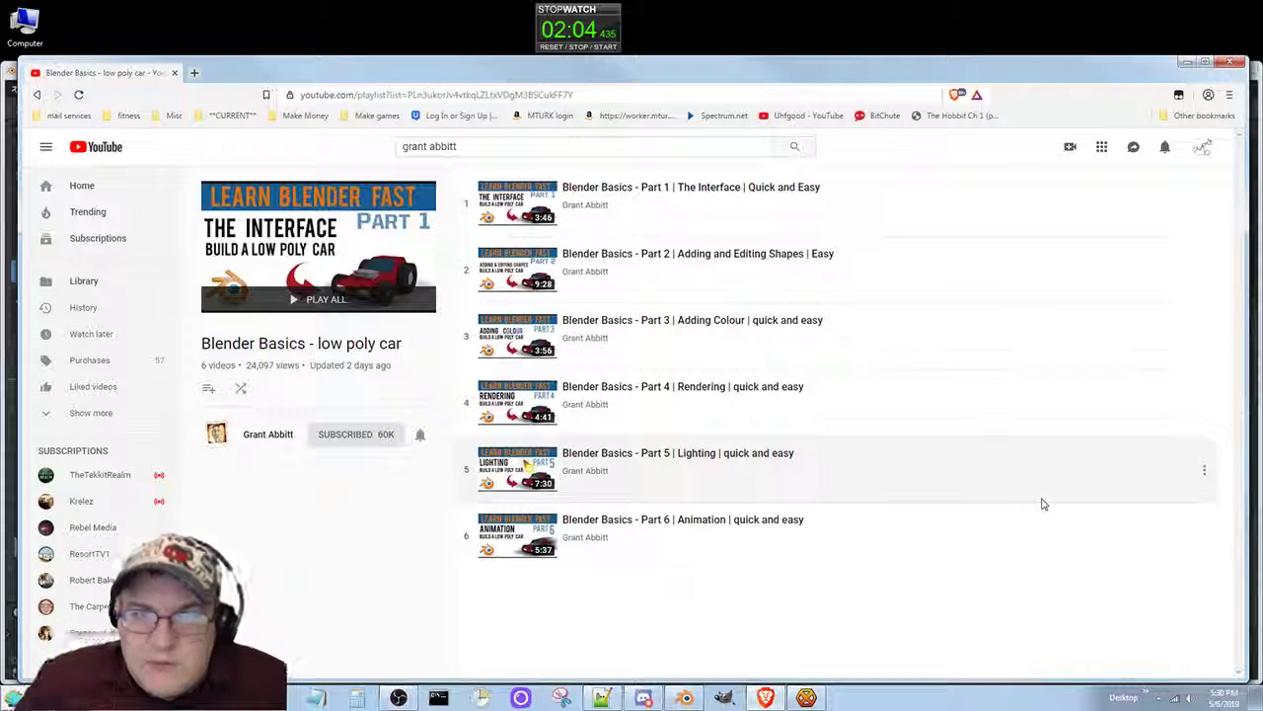
{"action": "left_click", "coordinate": [711, 191]}
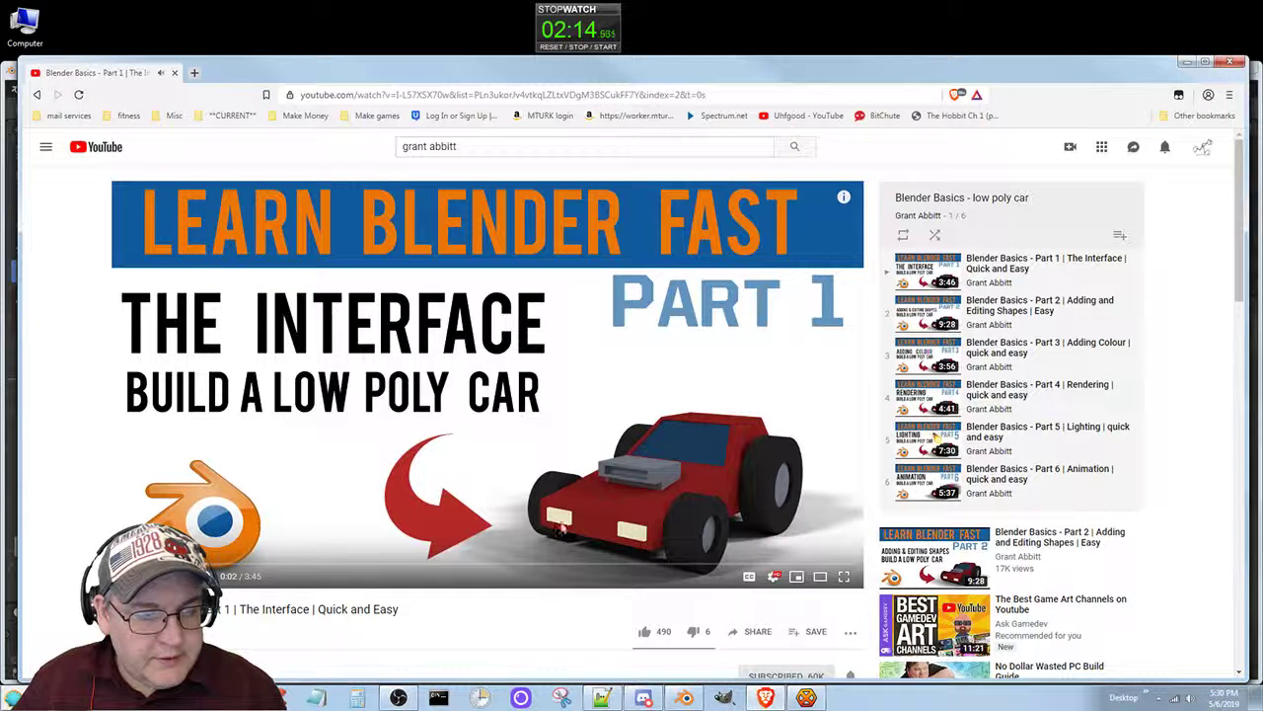
{"action": "left_click", "coordinate": [775, 579]}
{"action": "left_click", "coordinate": [775, 579]}
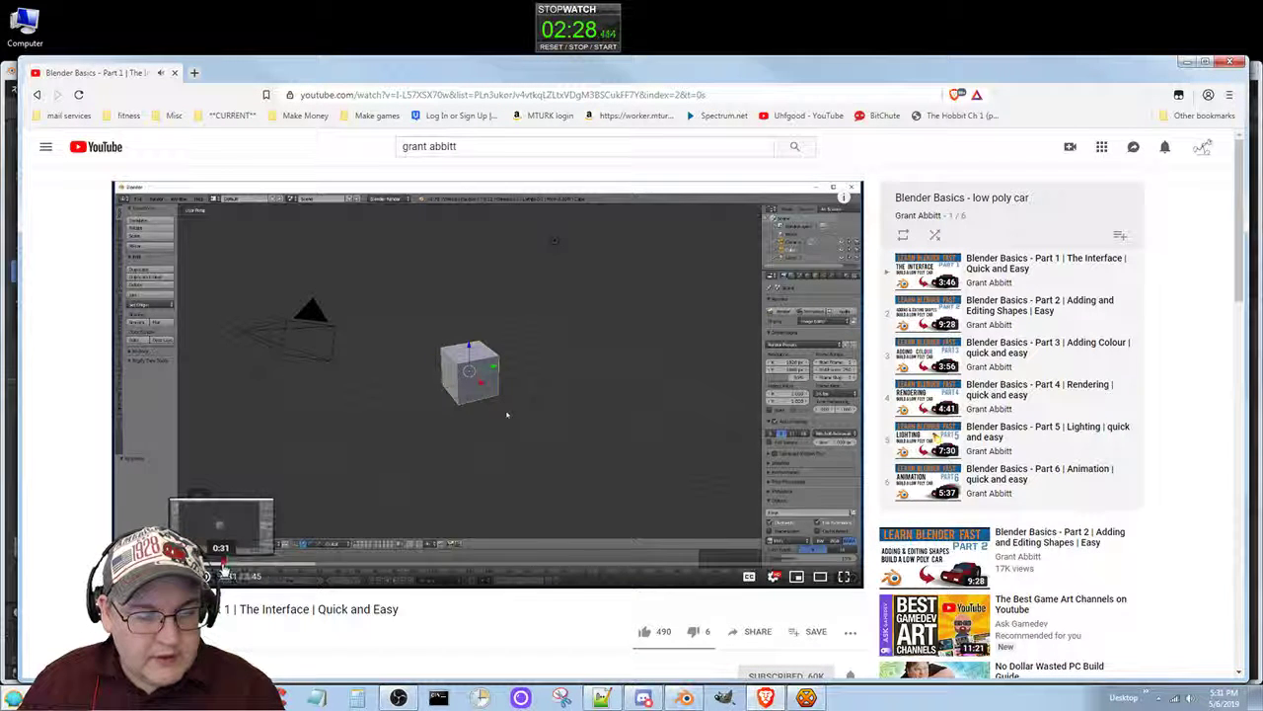
Skim through the Part 1 interface video by skipping forward in stages to 2:33.
{"action": "left_click", "coordinate": [268, 564]}
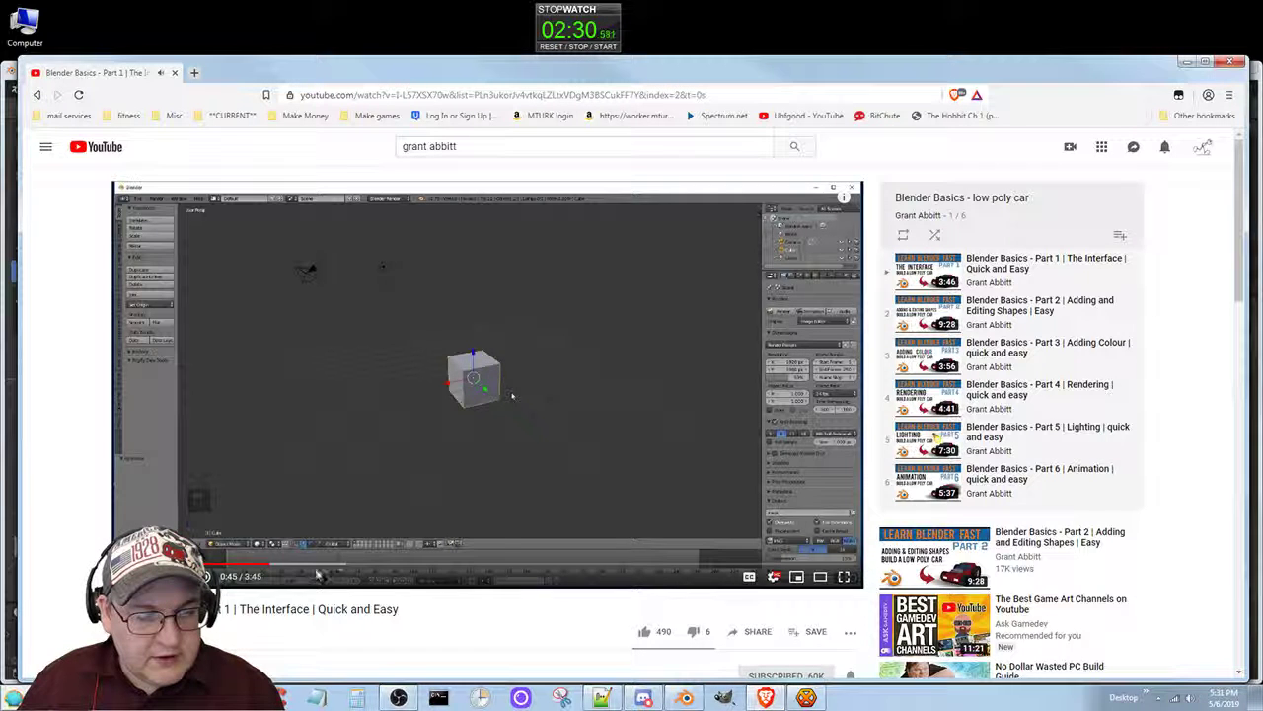
{"action": "left_click", "coordinate": [331, 566]}
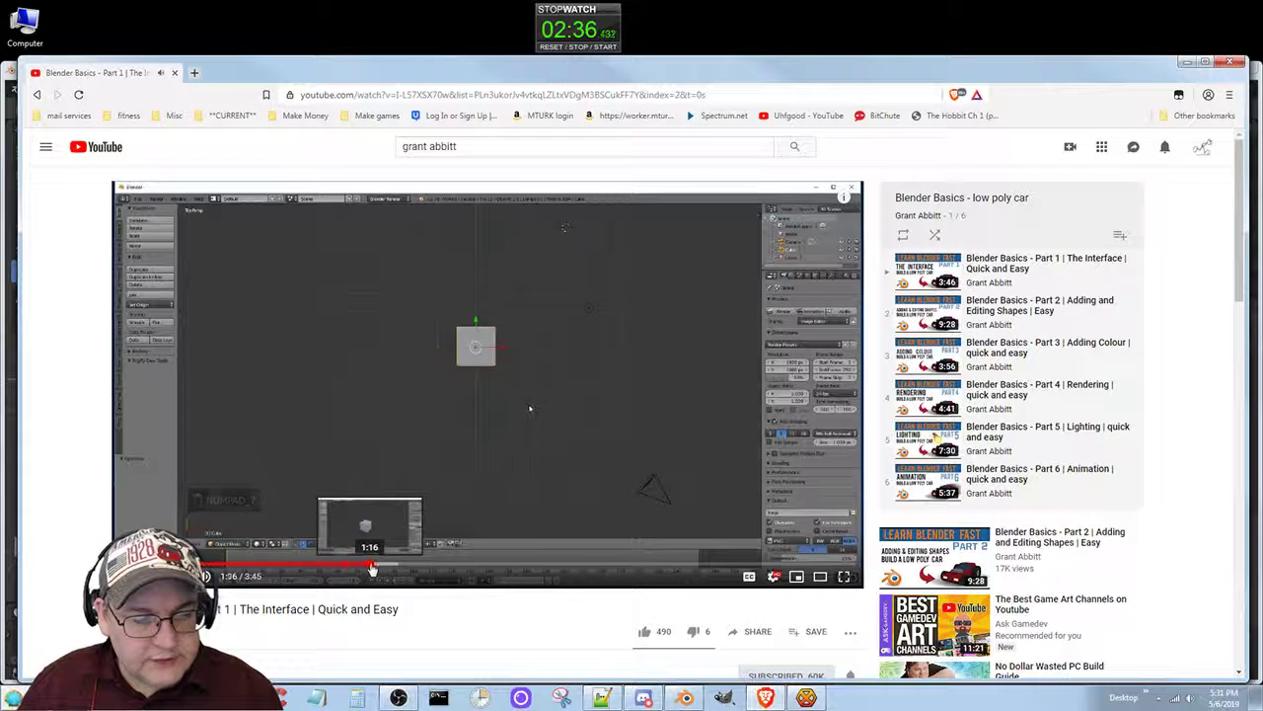
{"action": "left_click", "coordinate": [372, 569]}
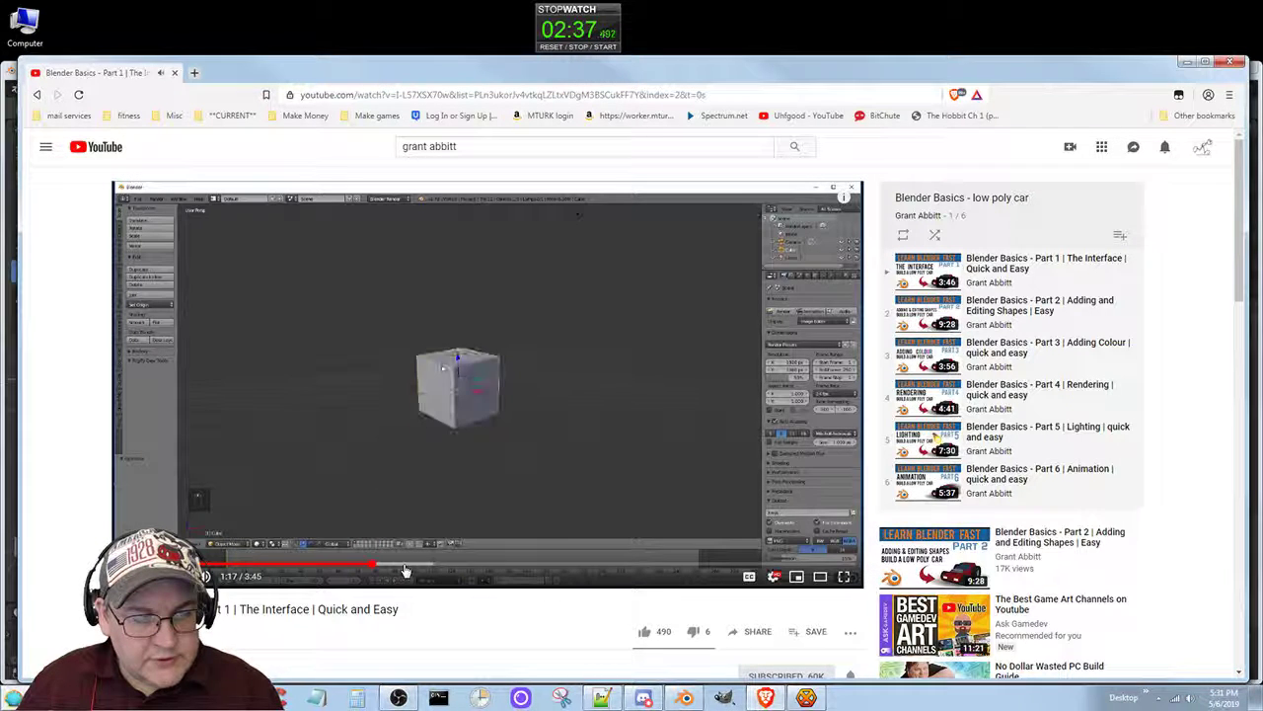
{"action": "left_click", "coordinate": [405, 571]}
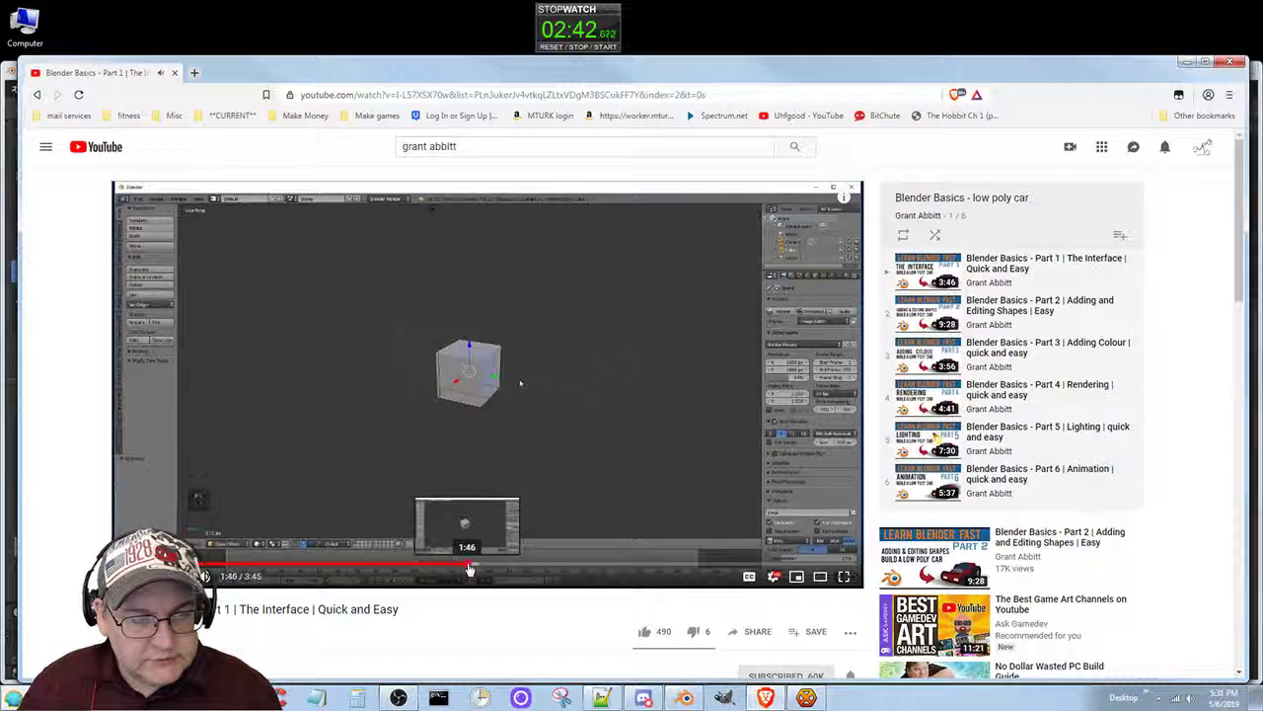
{"action": "left_click", "coordinate": [470, 570]}
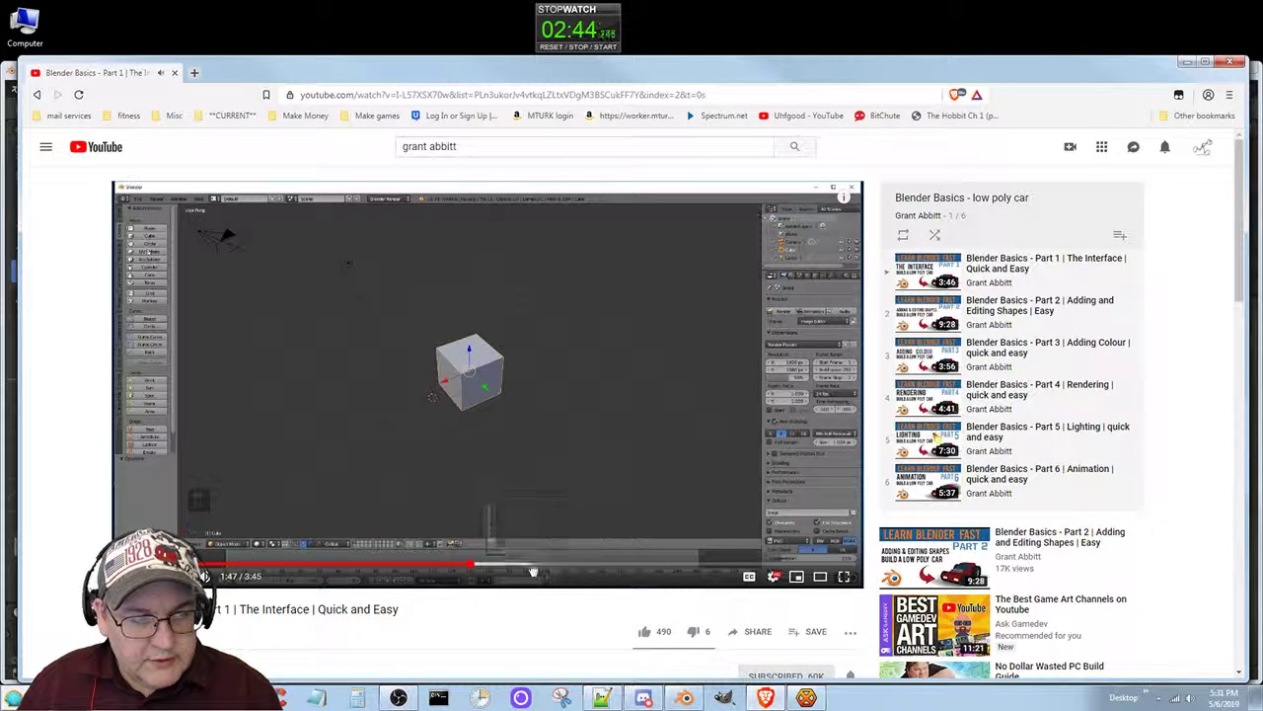
{"action": "left_click", "coordinate": [529, 570]}
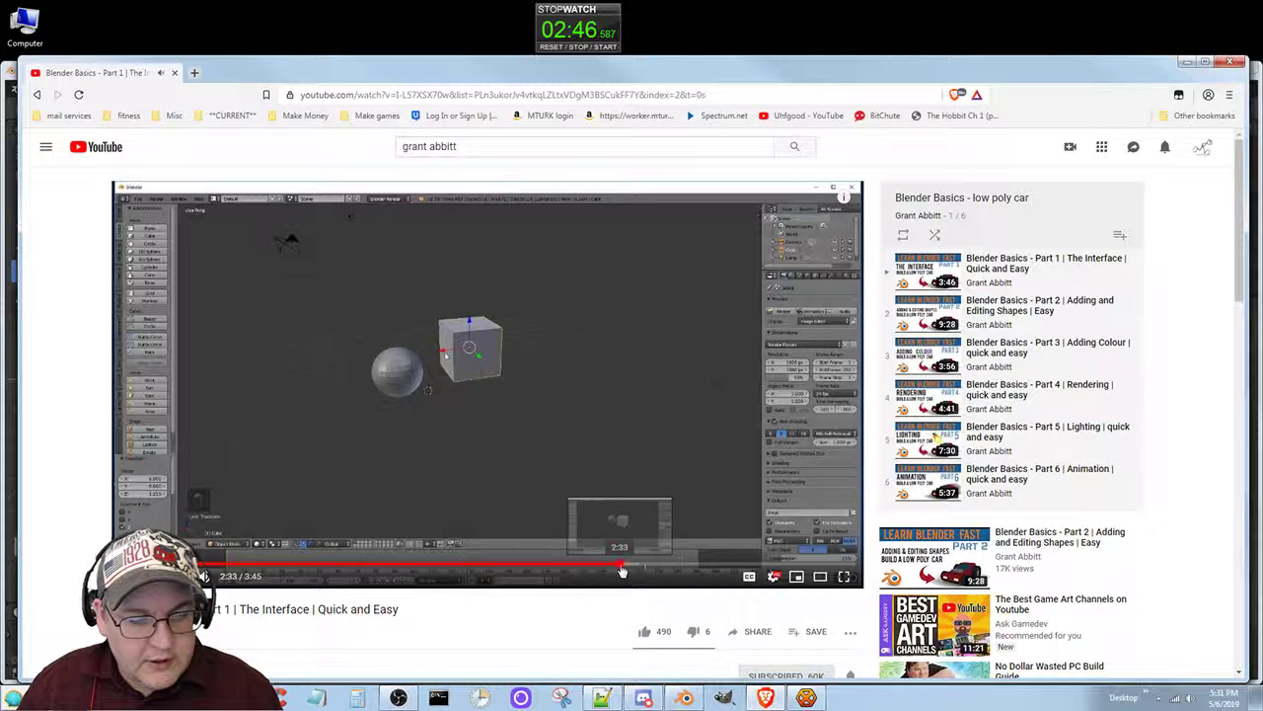
{"action": "left_click", "coordinate": [621, 569]}
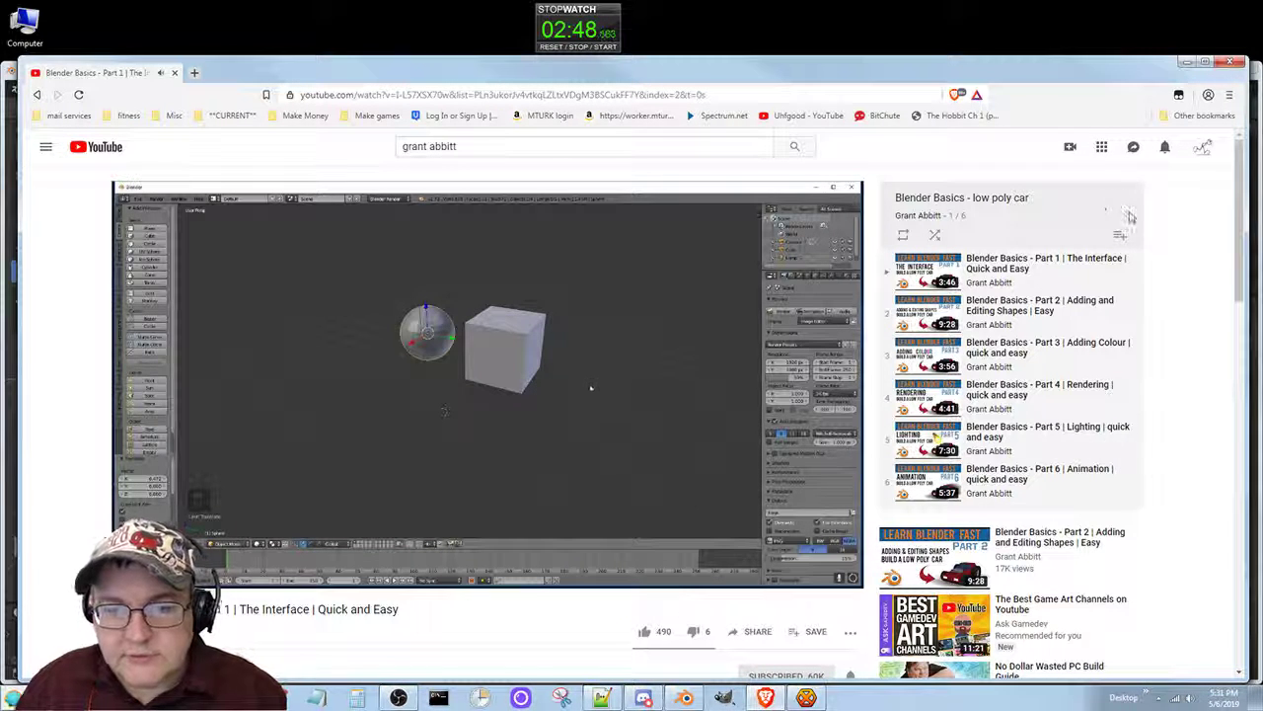
Open Part 2, Adding and Editing Shapes, from the playlist and view it briefly in full screen.
{"action": "left_click", "coordinate": [1050, 308]}
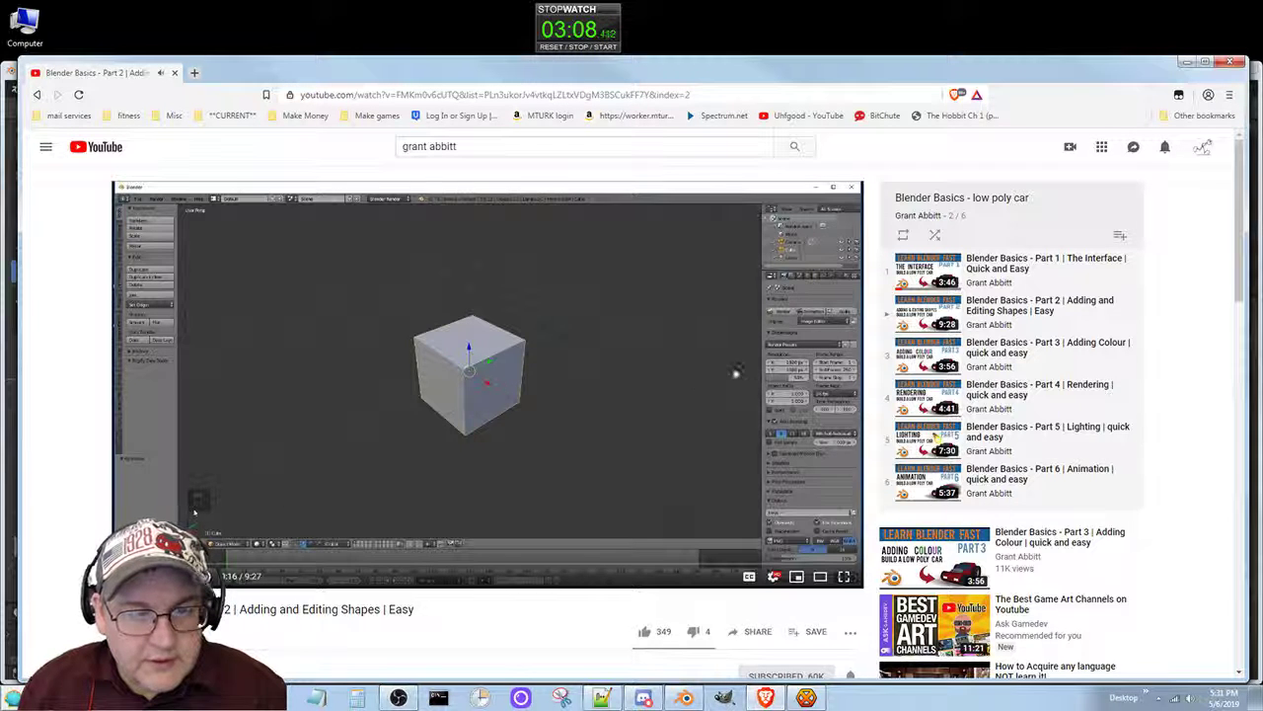
{"action": "left_click", "coordinate": [844, 575]}
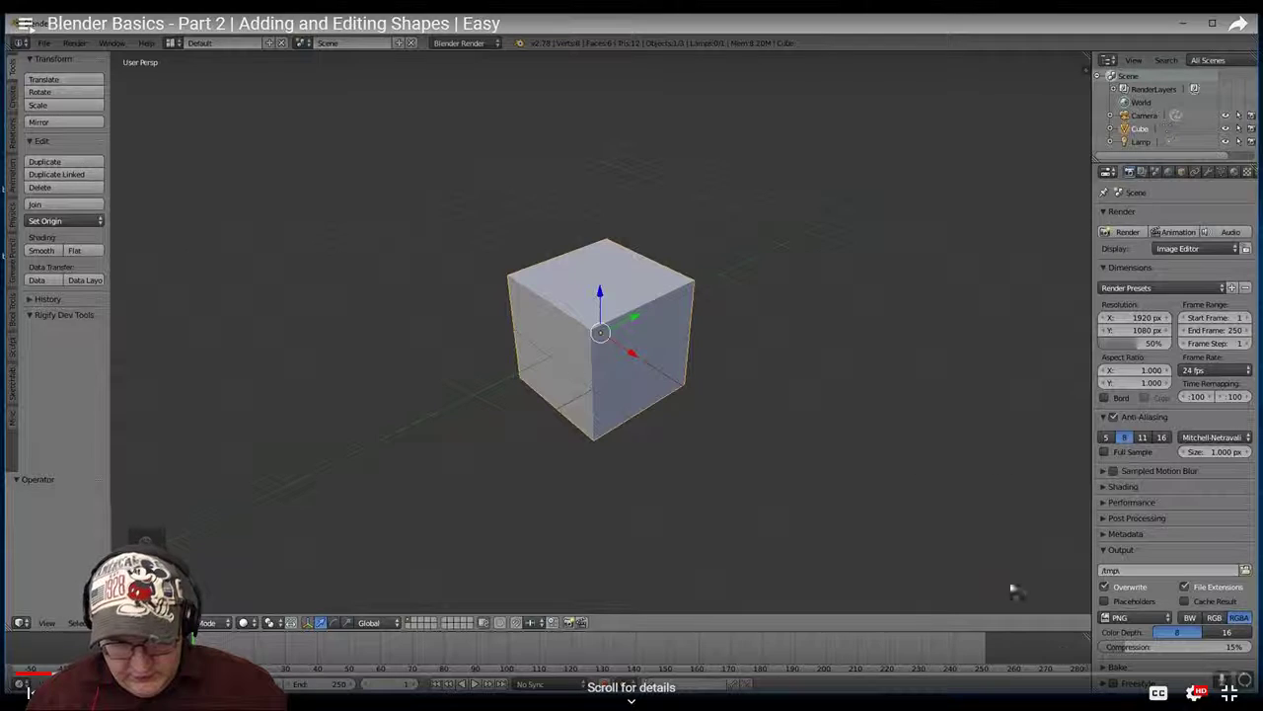
{"action": "left_click", "coordinate": [1230, 694]}
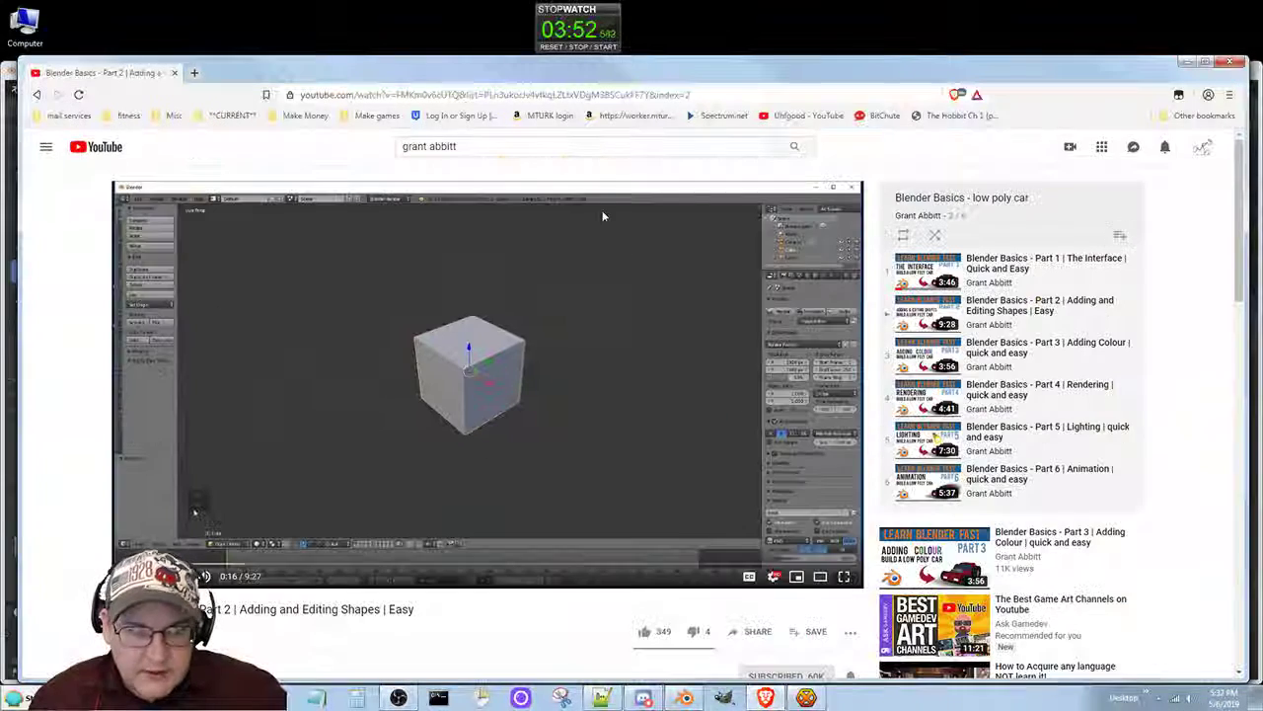
Move the browser window off the screen, switch to Blender and start a new general file with the default cube.
{"action": "left_click_drag", "start_coordinate": [372, 73], "coordinate": [1262, 128]}
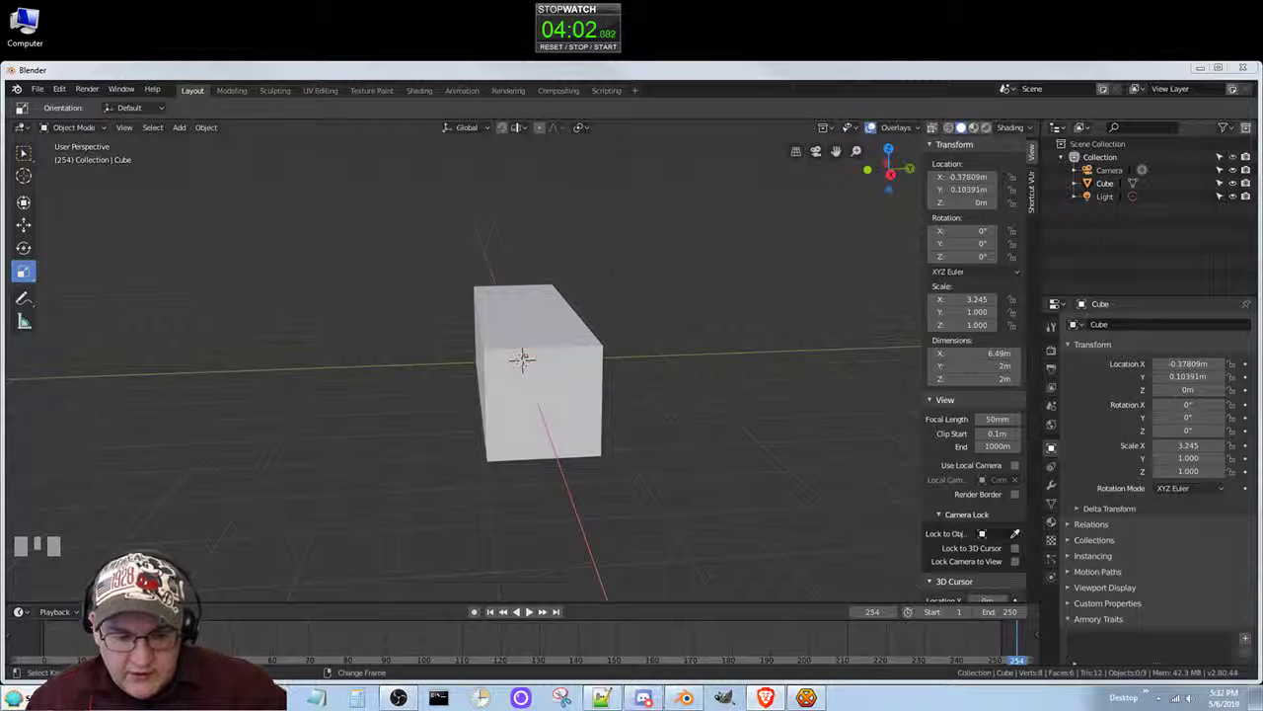
{"action": "mouse_move", "coordinate": [691, 702]}
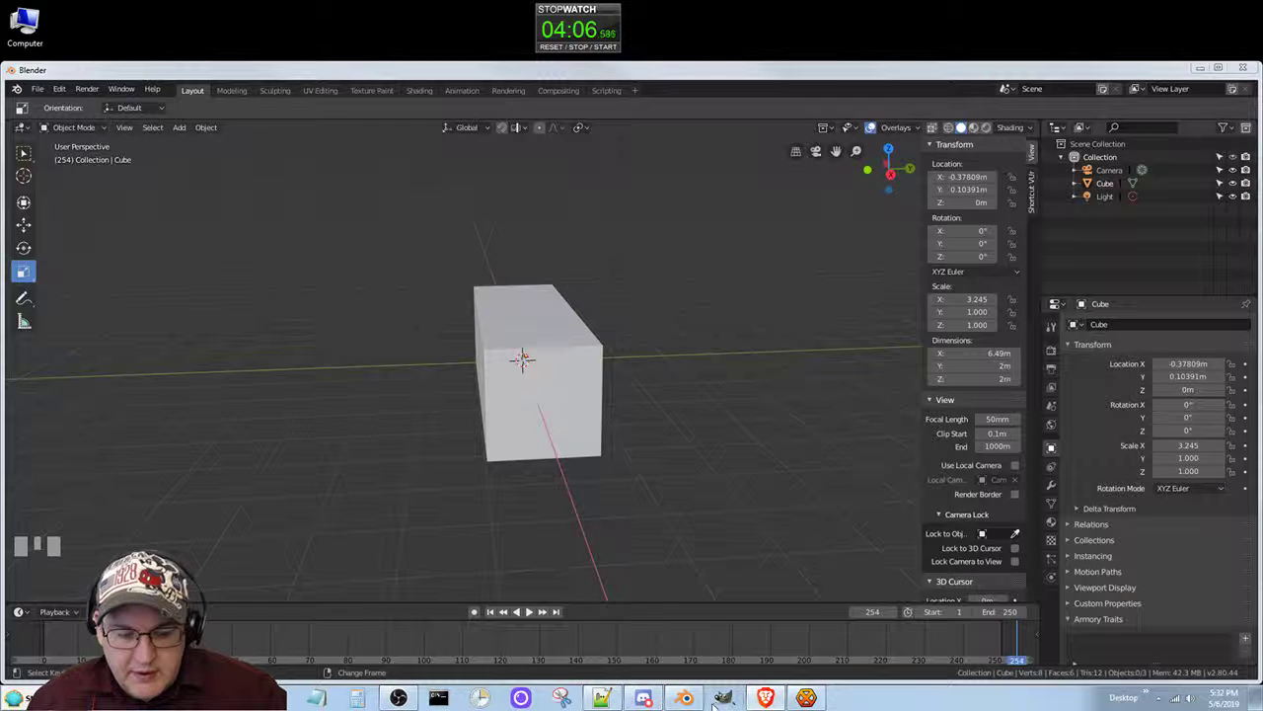
{"action": "left_click", "coordinate": [688, 699]}
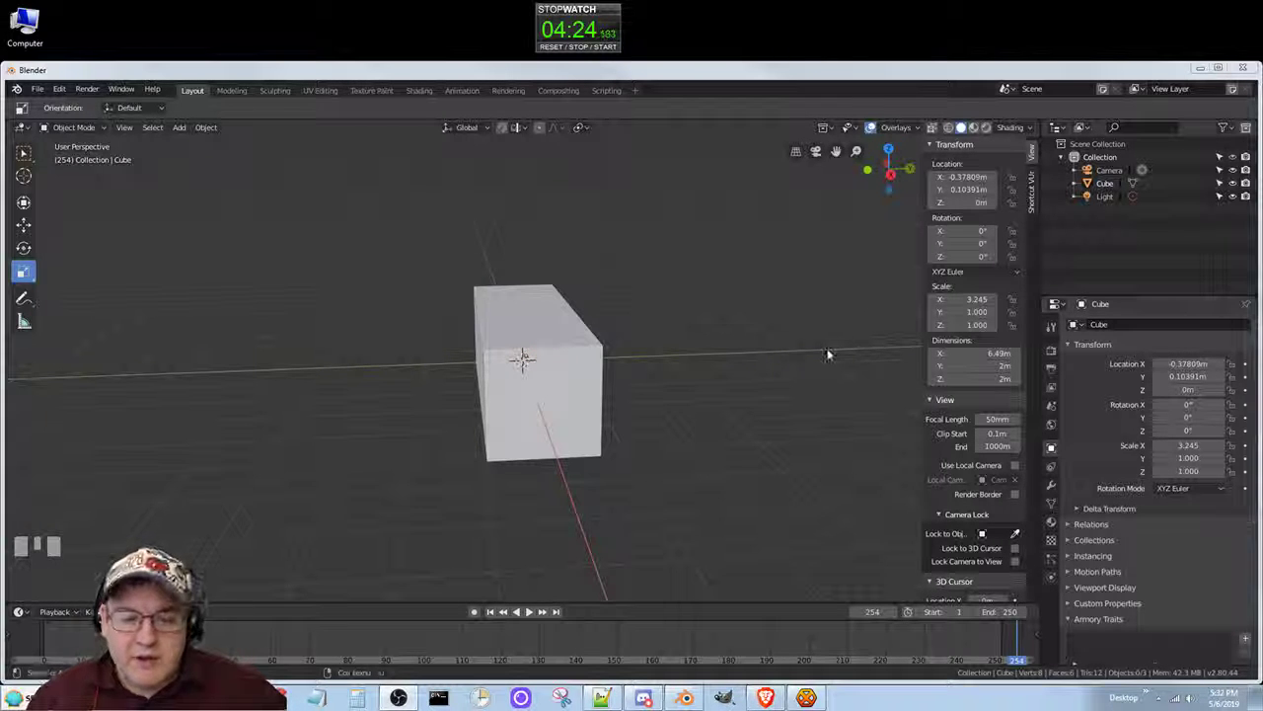
{"action": "left_click", "coordinate": [37, 89]}
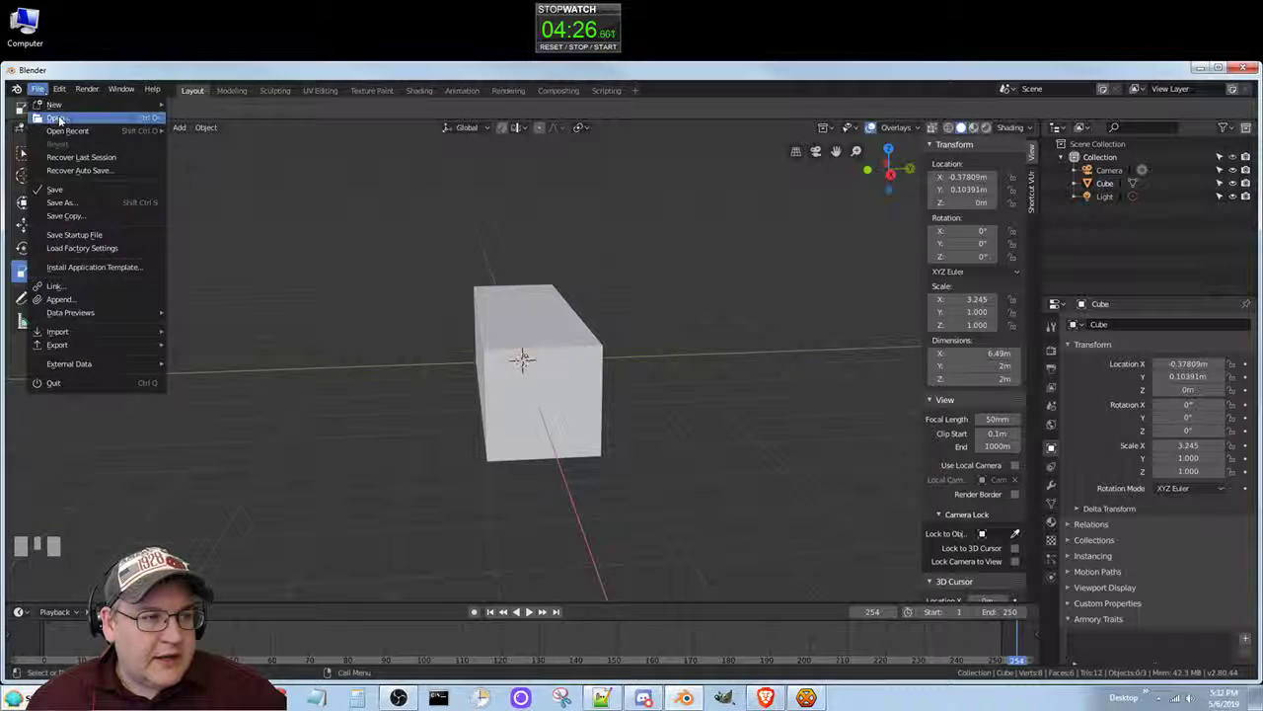
{"action": "mouse_move", "coordinate": [108, 104]}
{"action": "left_click", "coordinate": [209, 105]}
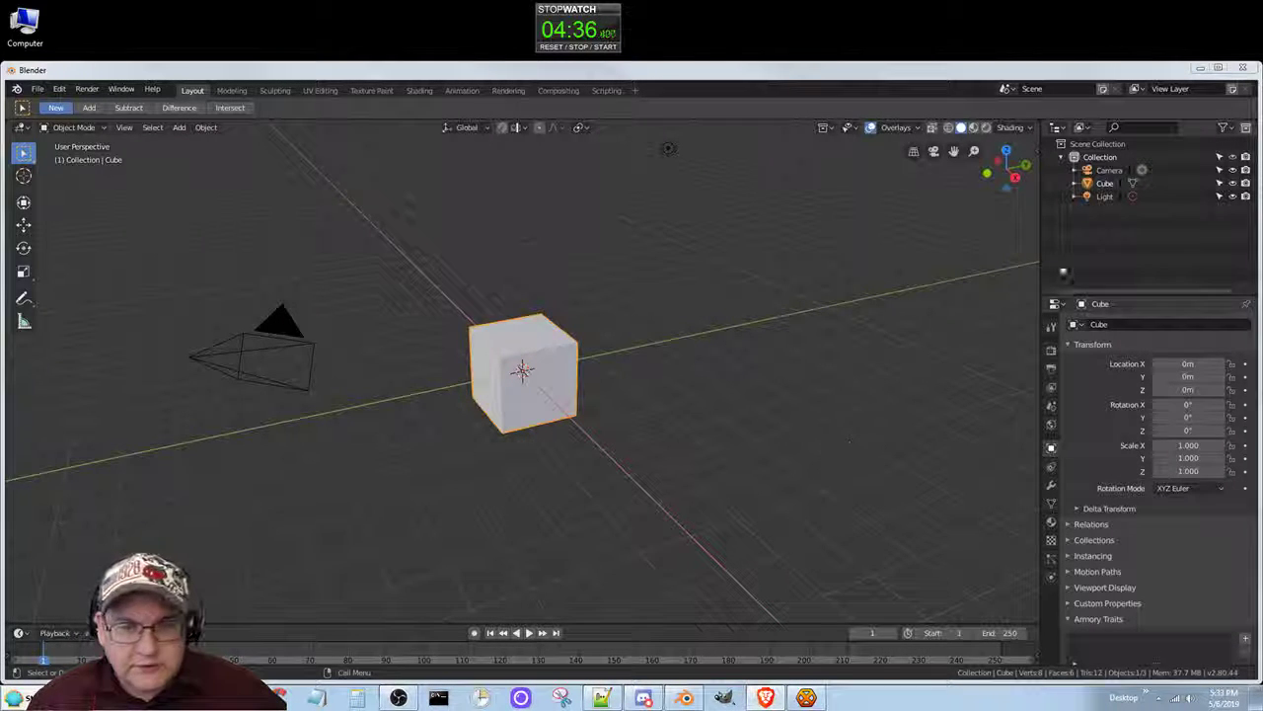
Show the Shortcut VUr settings in the 3D viewport and start the Shortcut VUr display.
{"action": "left_click", "coordinate": [1033, 163]}
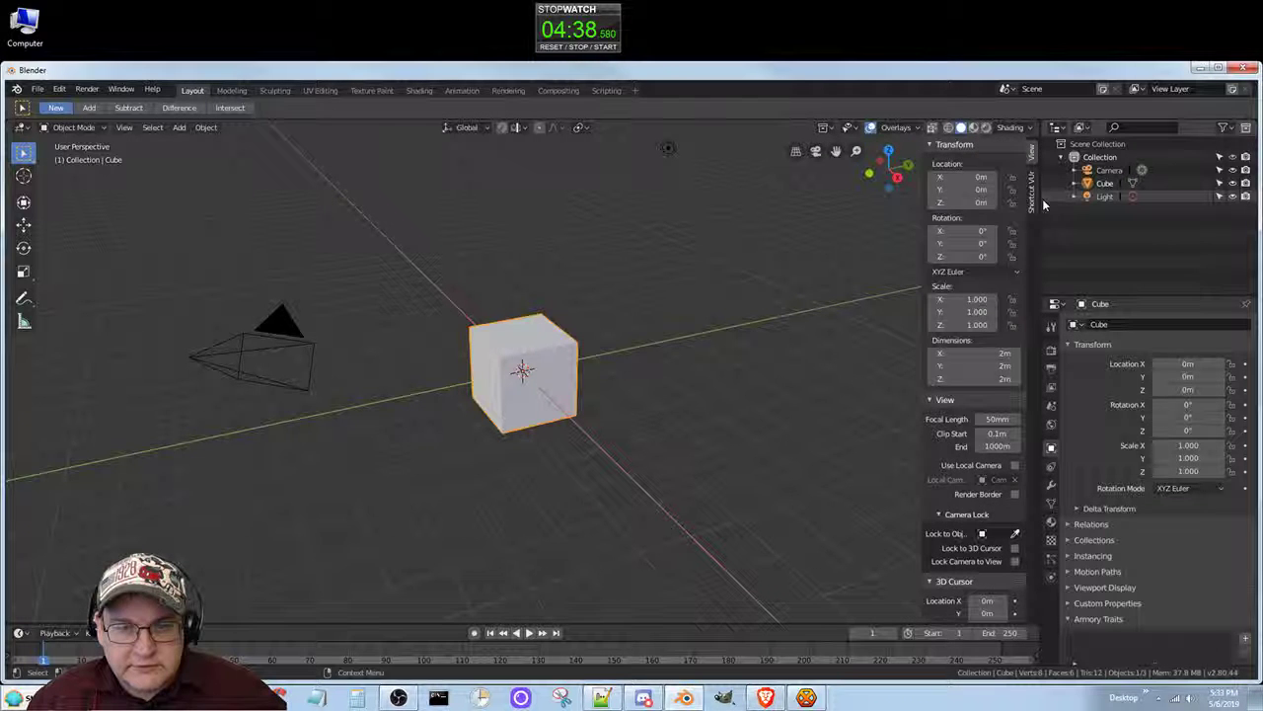
{"action": "left_click", "coordinate": [1031, 198]}
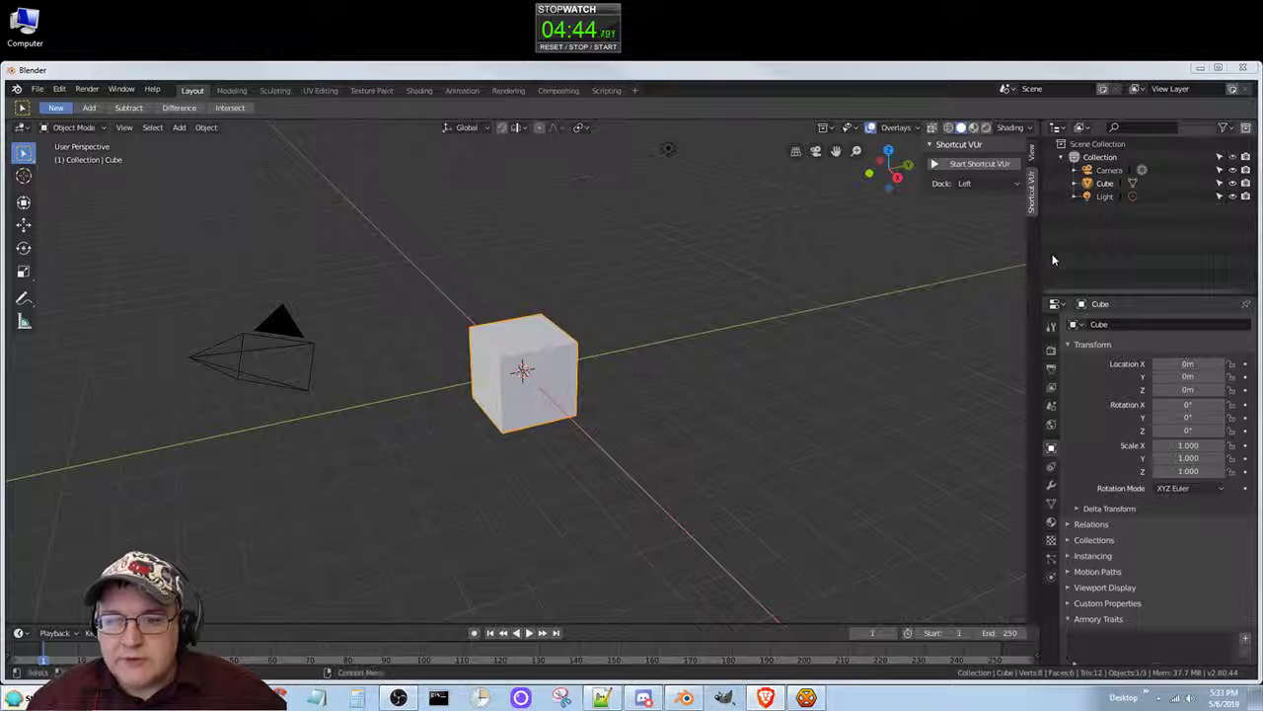
{"action": "left_click", "coordinate": [945, 162]}
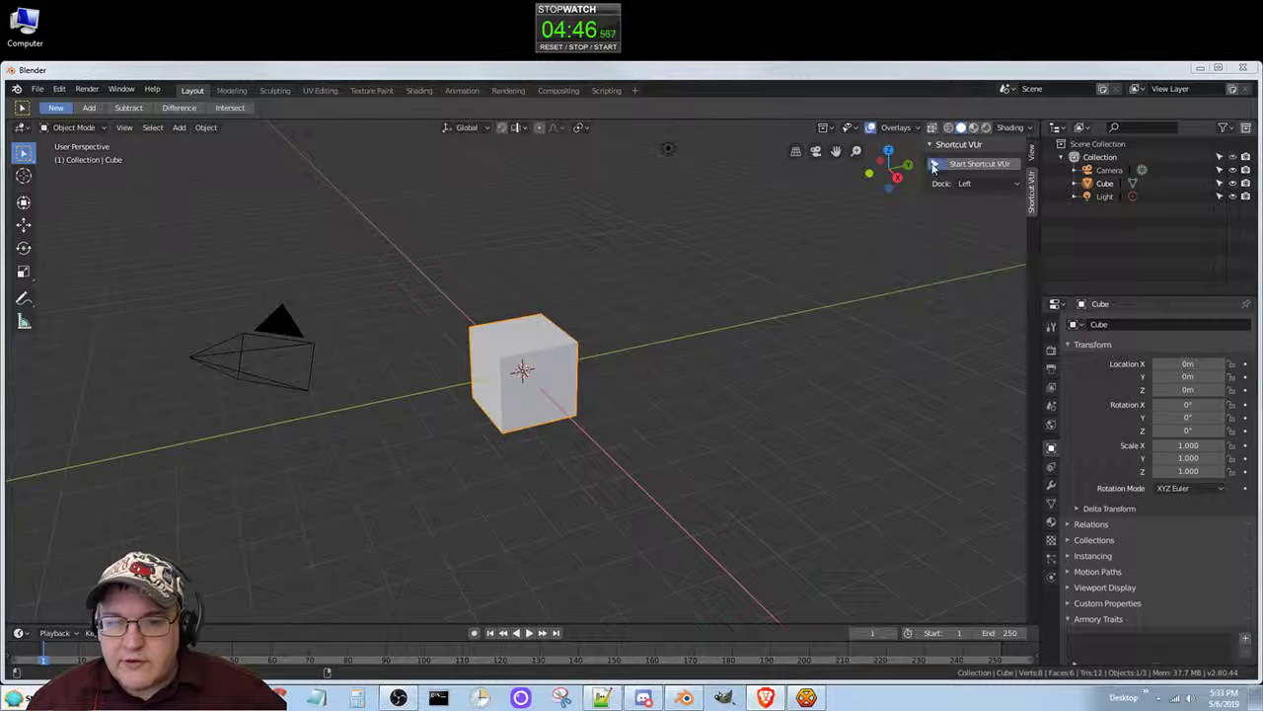
Scale the cube into a wide, flat box, about 2.23 along X and 3.21 along Y.
{"action": "left_click", "coordinate": [844, 372]}
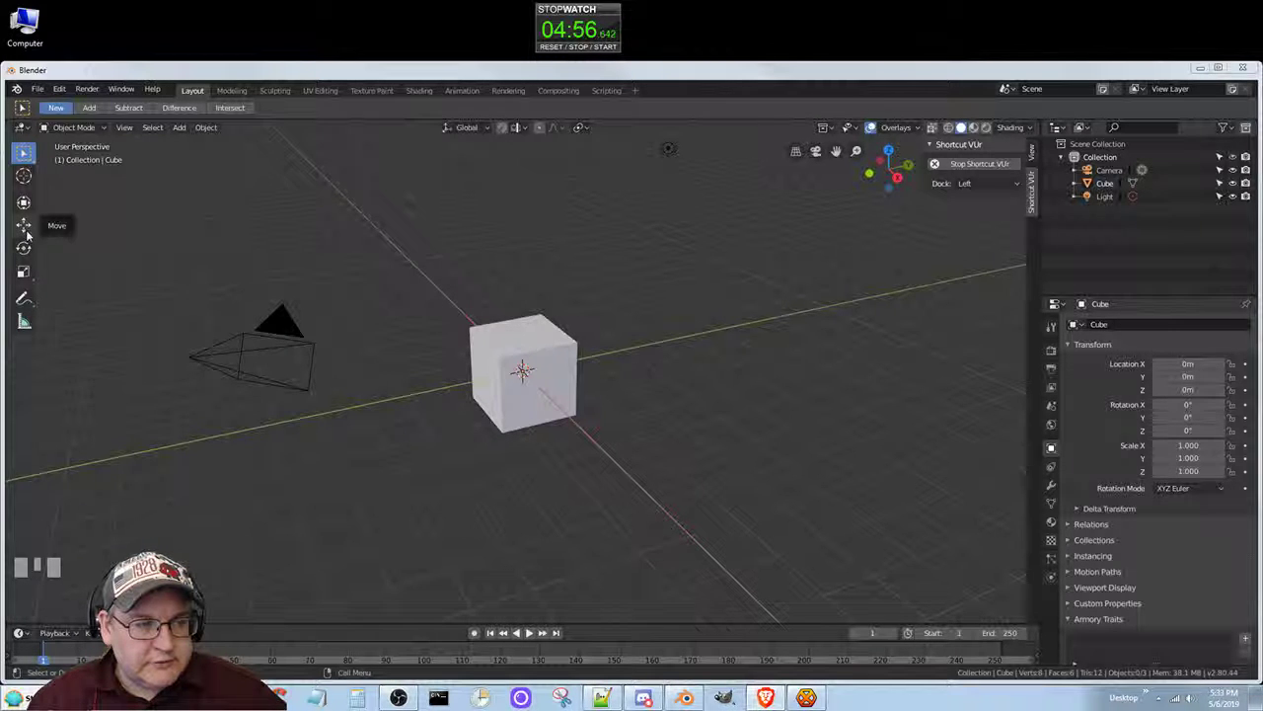
{"action": "left_click", "coordinate": [24, 271]}
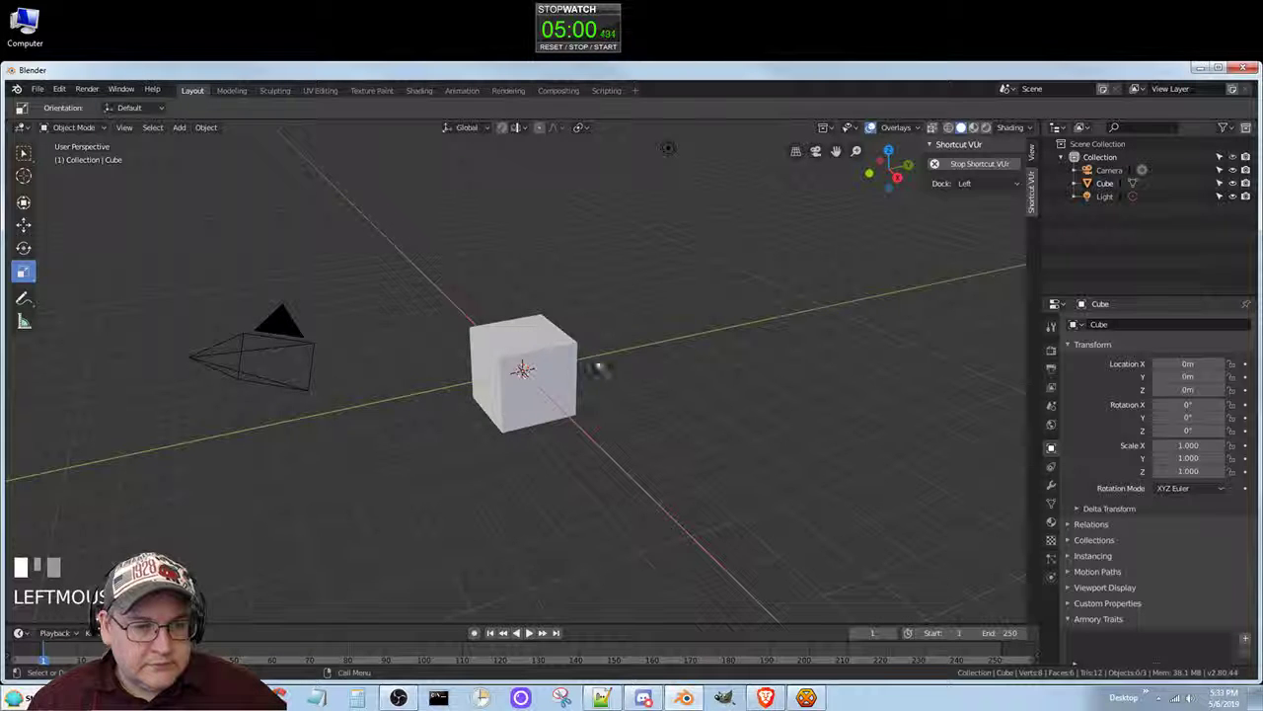
{"action": "left_click", "coordinate": [554, 373]}
{"action": "left_click_drag", "start_coordinate": [554, 402], "coordinate": [604, 363]}
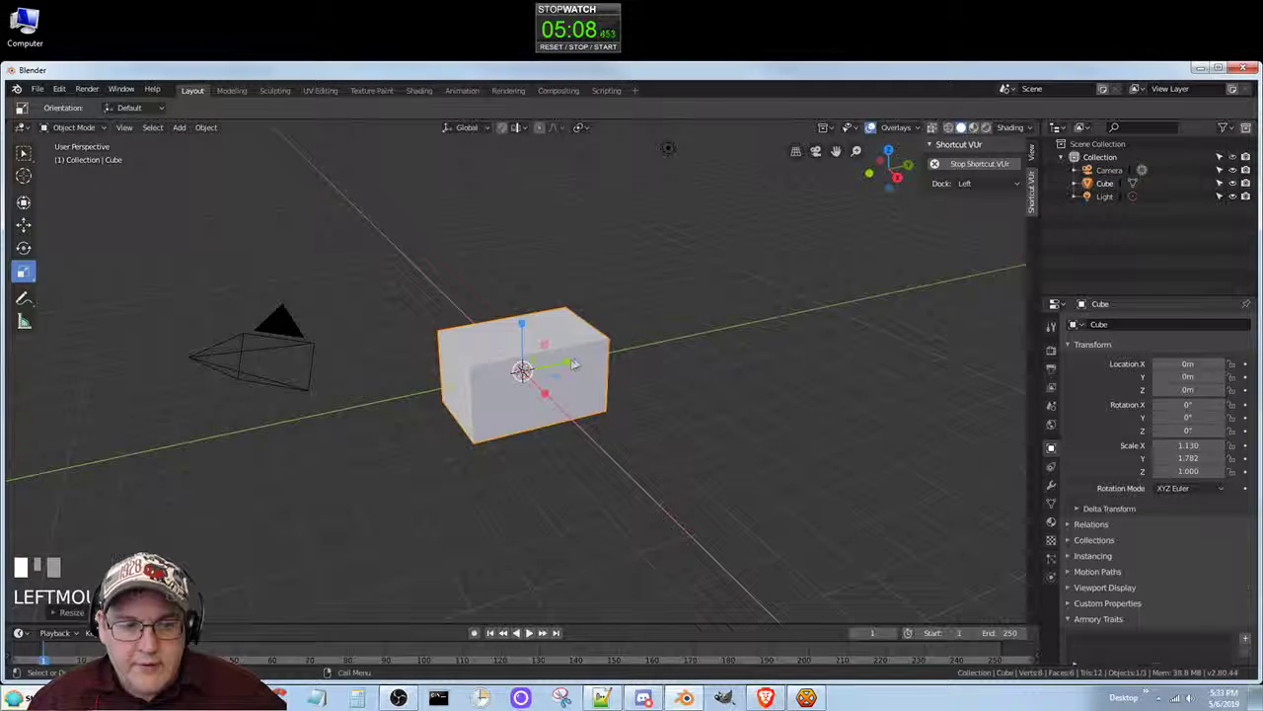
{"action": "left_click_drag", "start_coordinate": [570, 366], "coordinate": [604, 357]}
{"action": "left_click_drag", "start_coordinate": [550, 397], "coordinate": [573, 416]}
{"action": "middle_click_drag", "start_coordinate": [651, 482], "coordinate": [685, 476]}
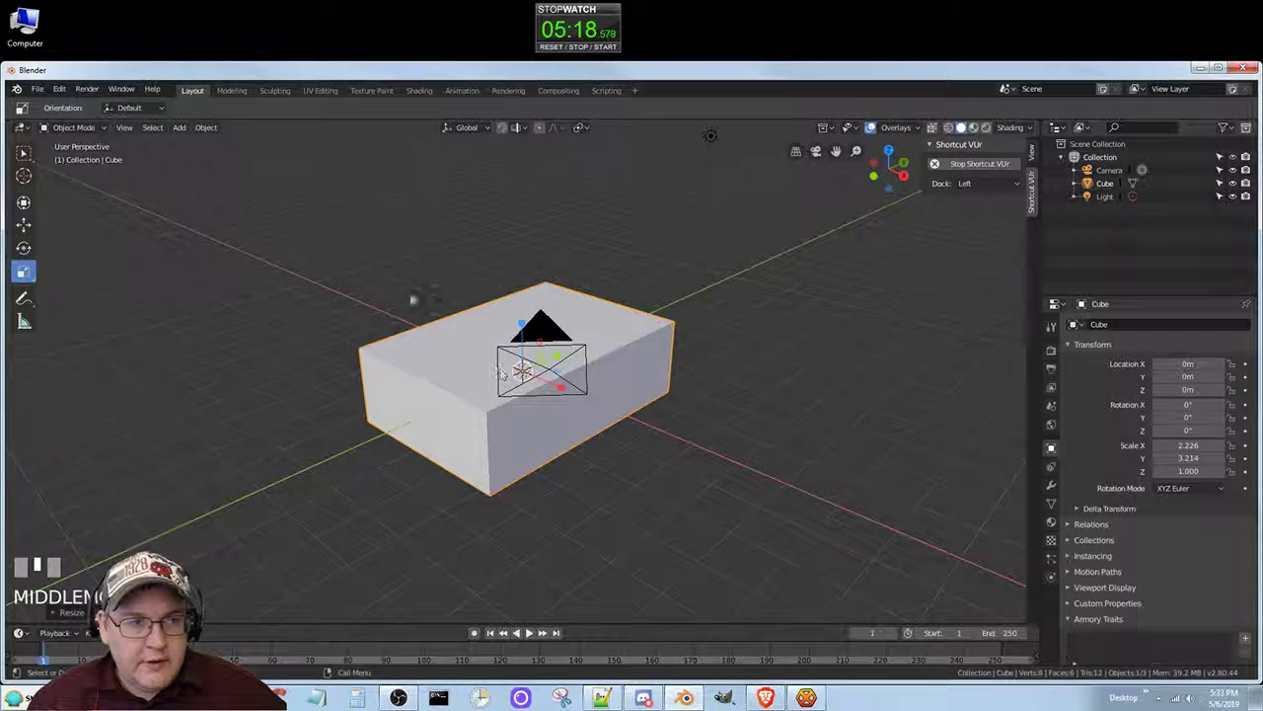
{"action": "left_click", "coordinate": [178, 130]}
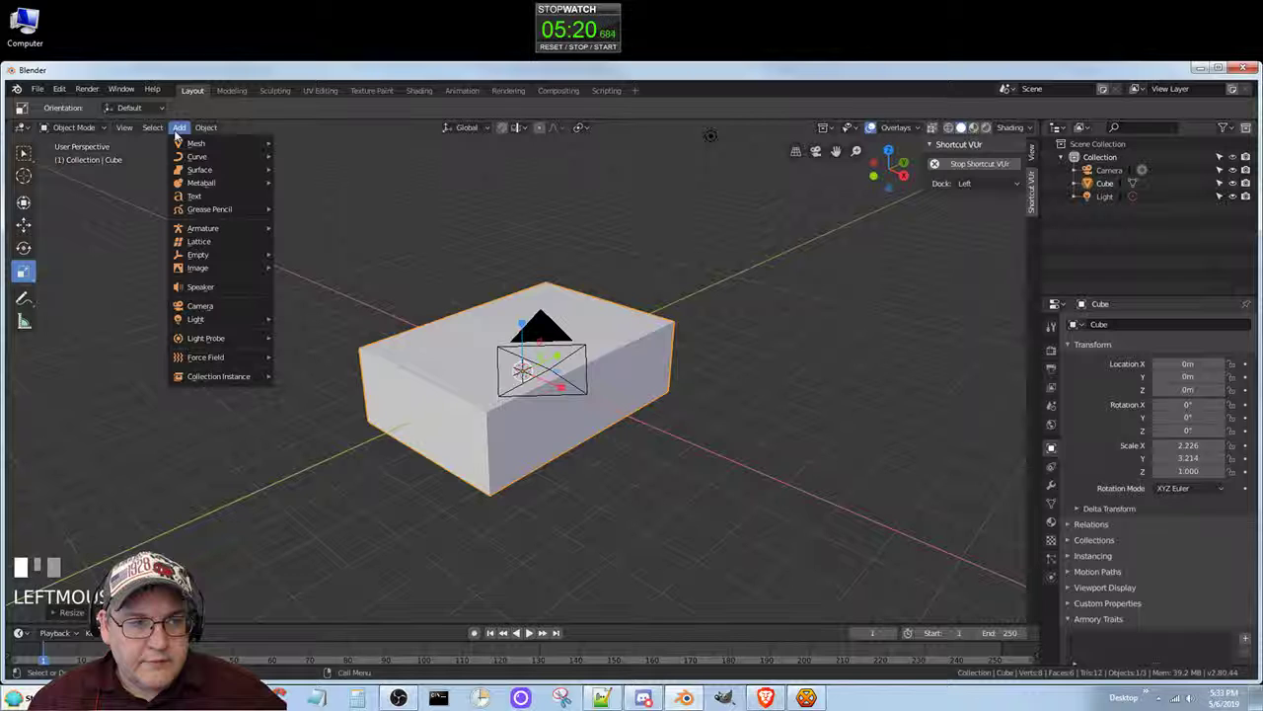
{"action": "mouse_move", "coordinate": [198, 144]}
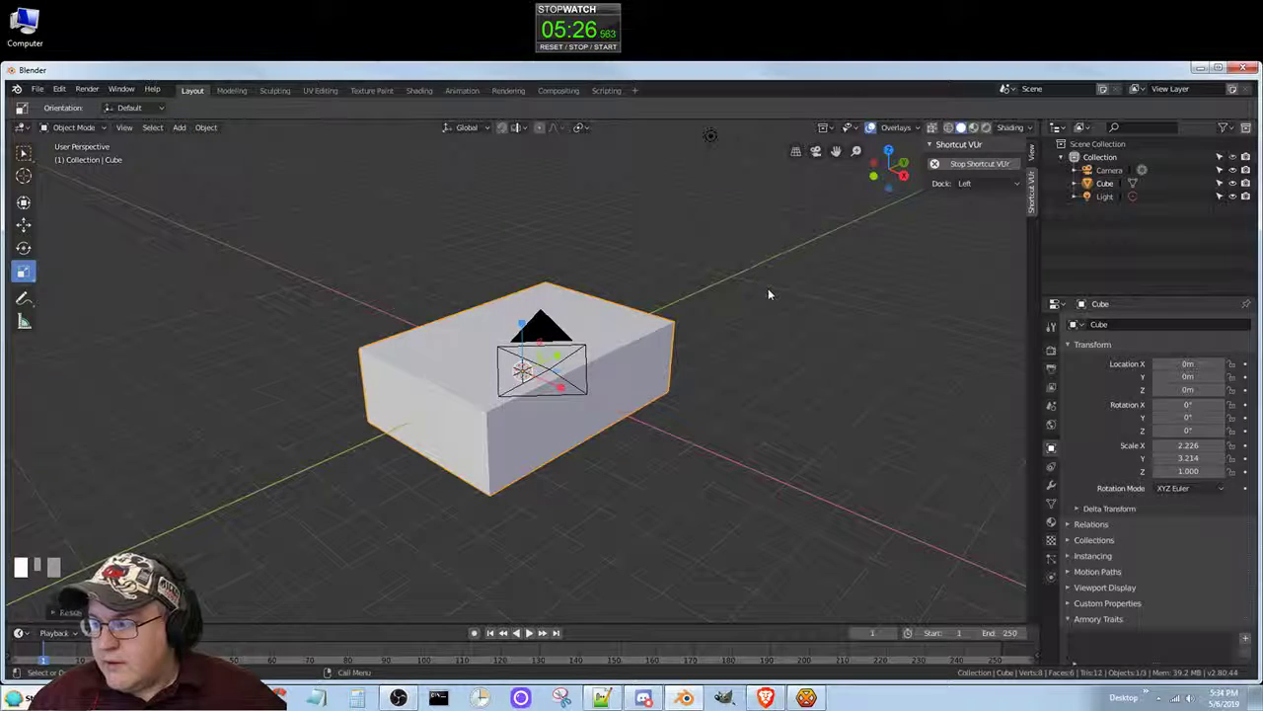
{"action": "right_click", "coordinate": [734, 304]}
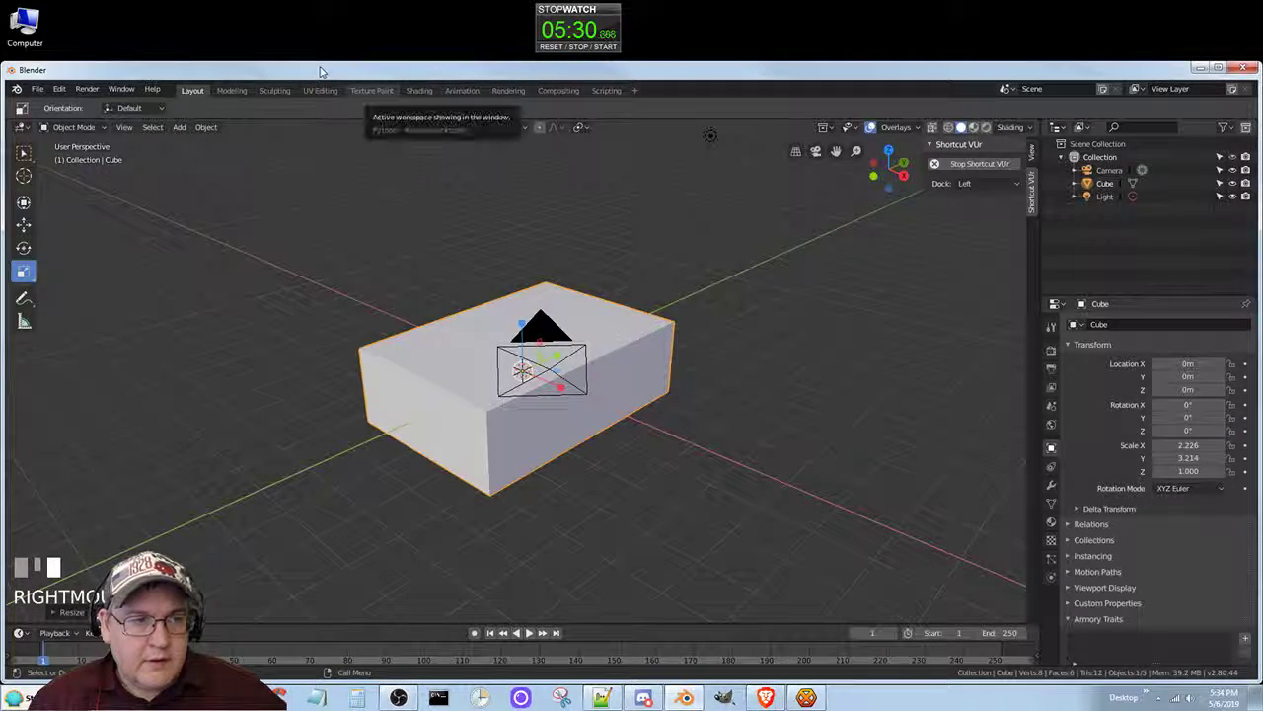
{"action": "left_click", "coordinate": [728, 299]}
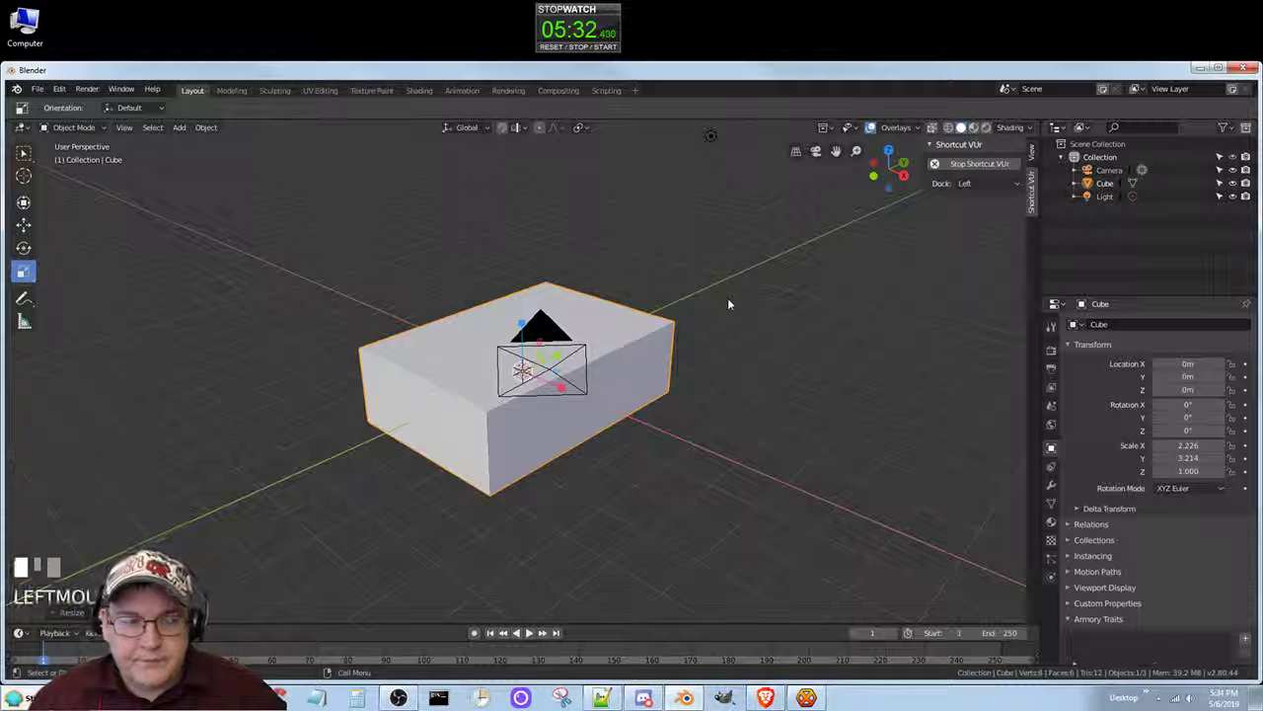
{"action": "right_click", "coordinate": [733, 364]}
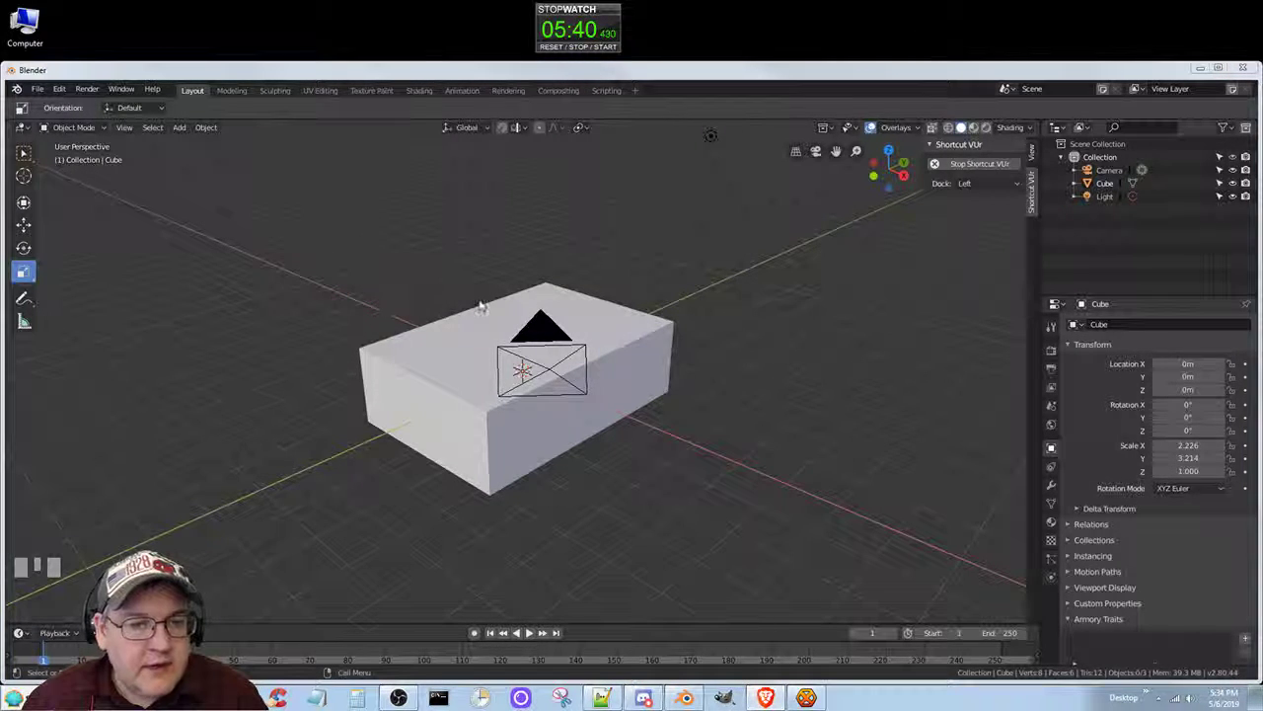
{"action": "mouse_move", "coordinate": [718, 296]}
{"action": "middle_mouse_down"}
{"action": "mouse_move", "coordinate": [730, 279]}
{"action": "mouse_move", "coordinate": [675, 312]}
{"action": "mouse_move", "coordinate": [499, 346]}
{"action": "mouse_move", "coordinate": [431, 310]}
{"action": "mouse_move", "coordinate": [478, 298]}
{"action": "mouse_move", "coordinate": [707, 304]}
{"action": "middle_mouse_up"}
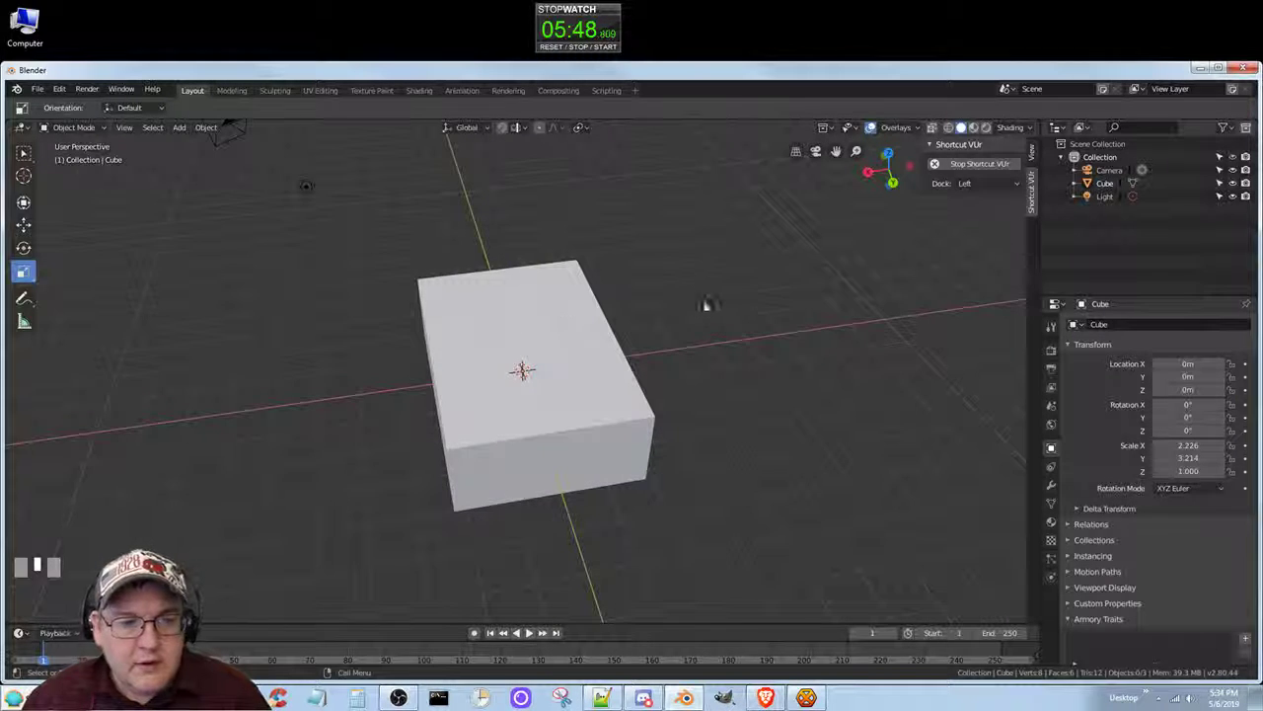
{"action": "right_click", "coordinate": [689, 284]}
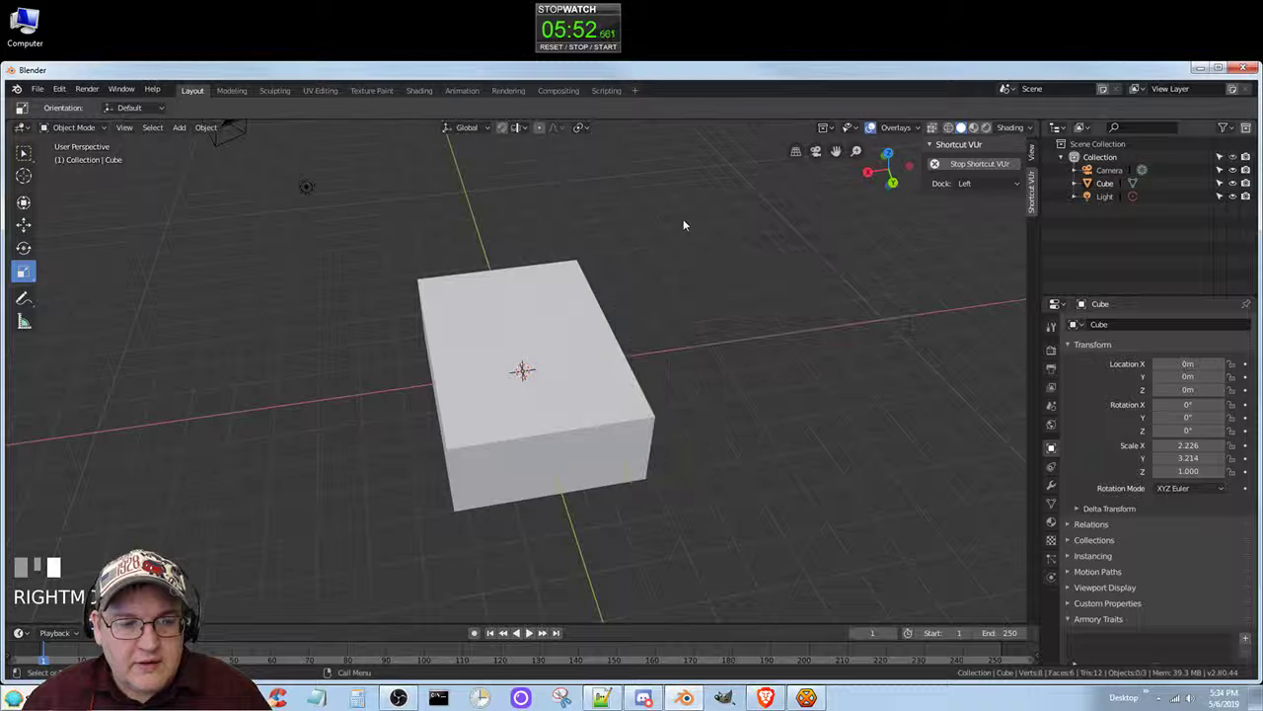
{"action": "left_click", "coordinate": [69, 128]}
{"action": "left_click", "coordinate": [67, 129]}
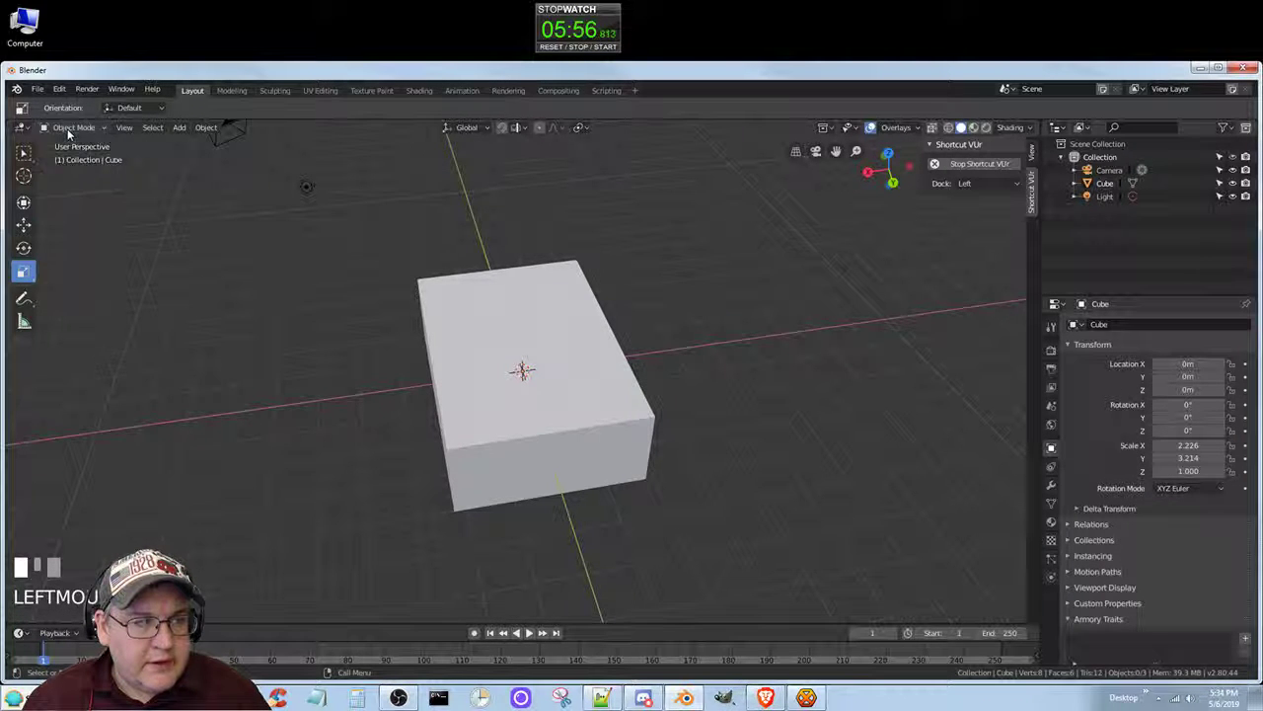
Switch from the Scale tool to Select Box, then select the box-shaped cube and deselect it again.
{"action": "left_click", "coordinate": [24, 153]}
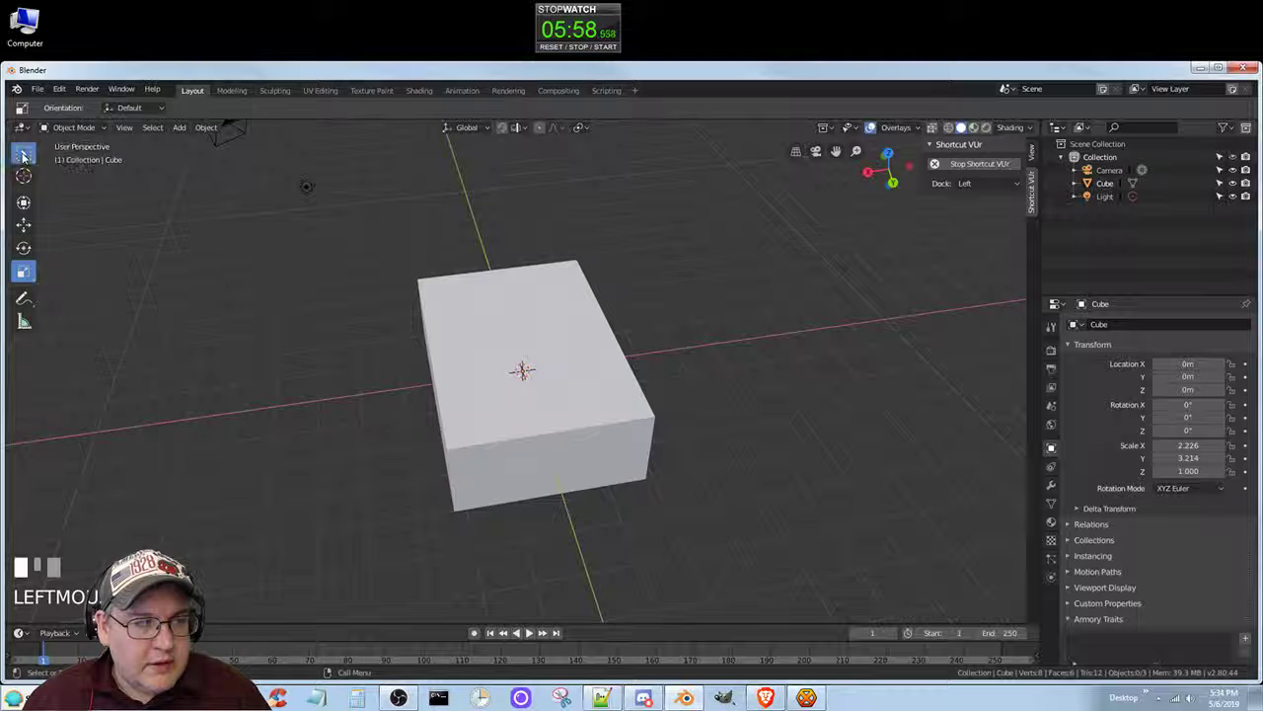
{"action": "right_click", "coordinate": [703, 301]}
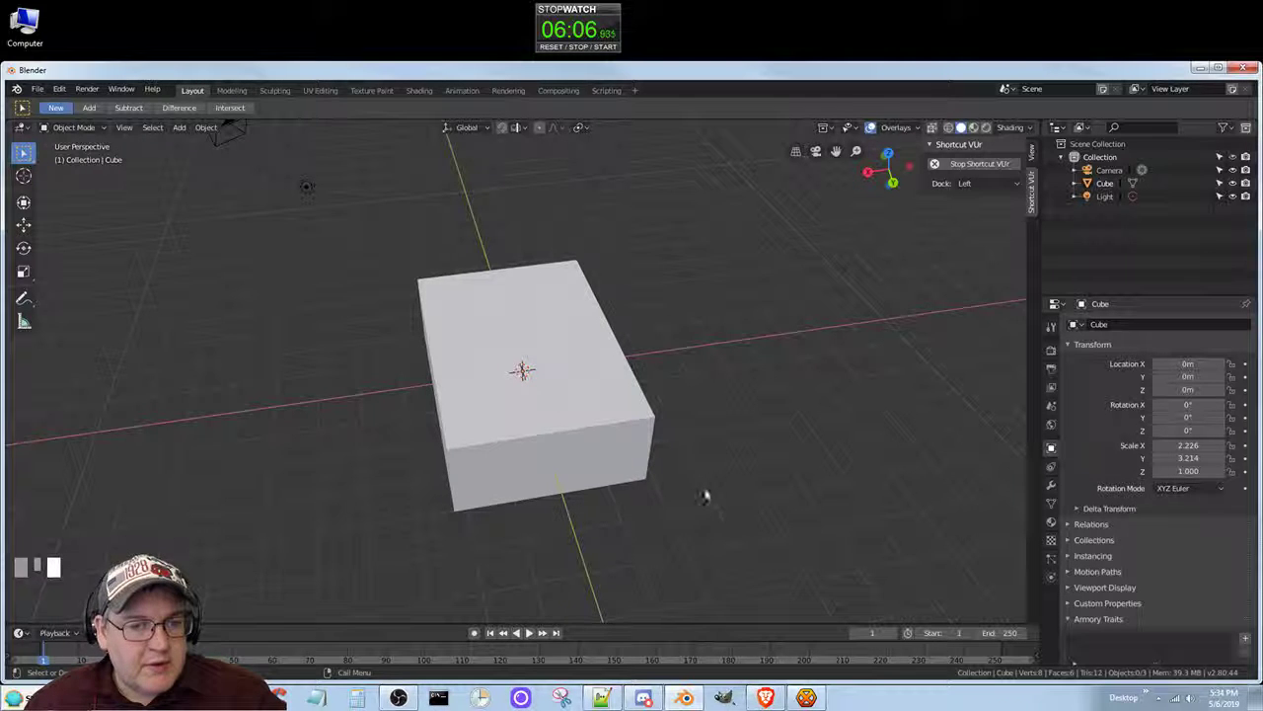
{"action": "scroll", "coordinate": [703, 477], "scroll_direction": "down", "scroll_amount": 3}
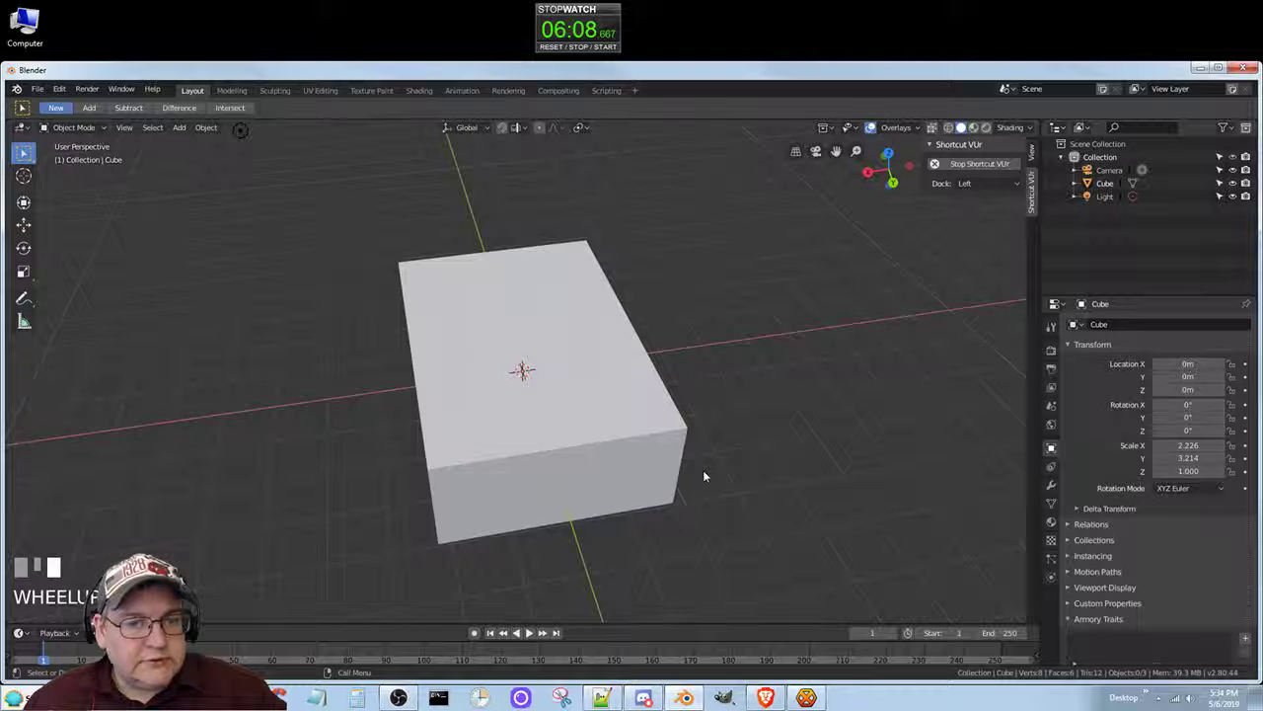
{"action": "scroll", "coordinate": [703, 475], "scroll_direction": "up", "scroll_amount": 3}
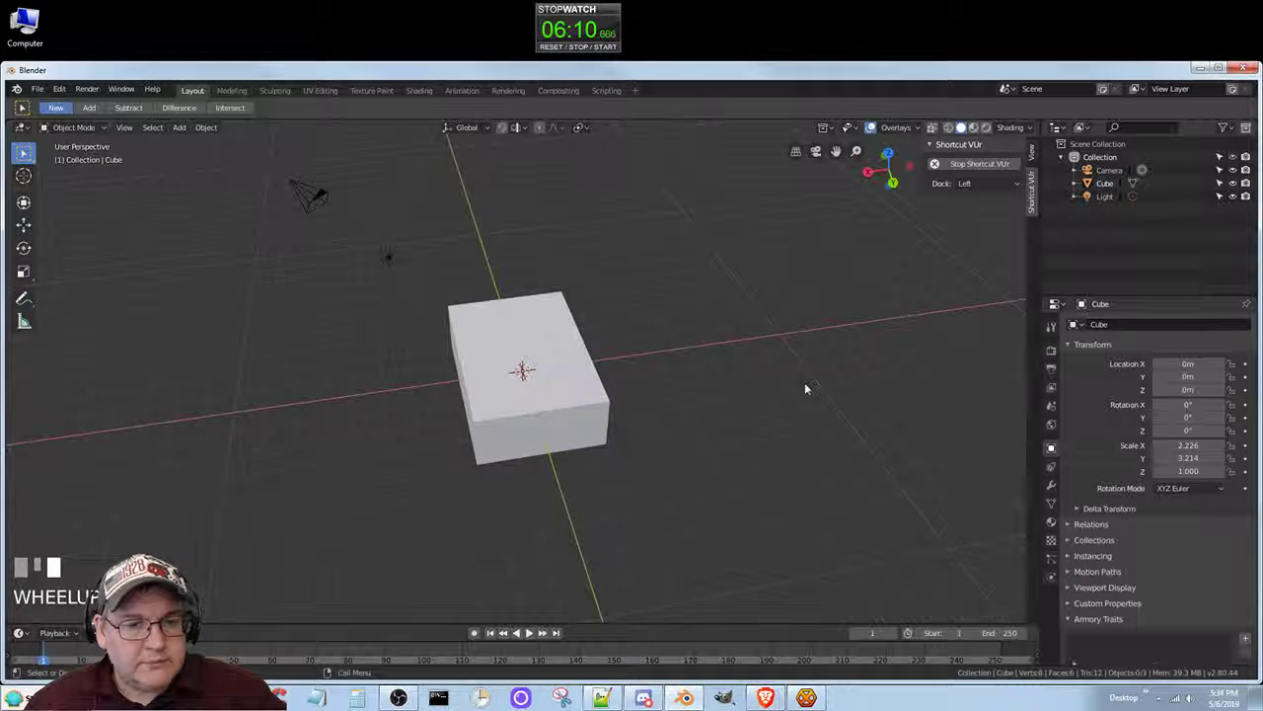
{"action": "left_click", "coordinate": [509, 425]}
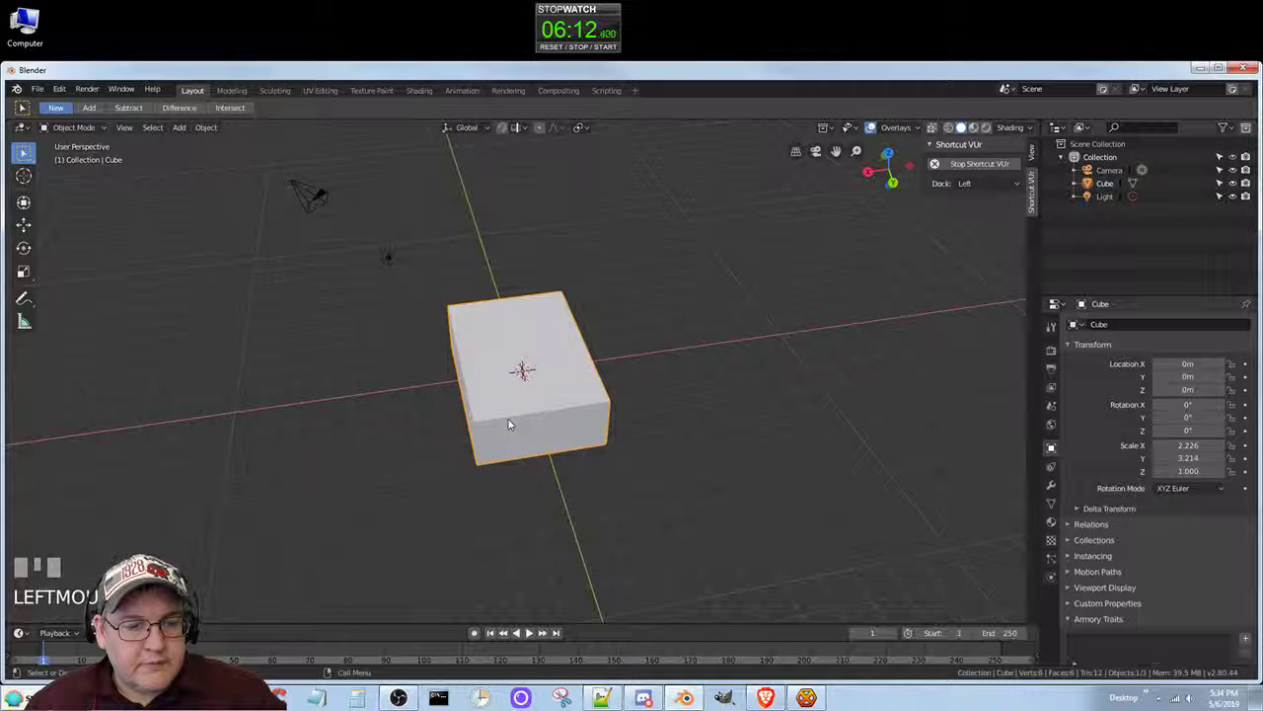
{"action": "left_click", "coordinate": [733, 365]}
{"action": "right_click", "coordinate": [760, 288]}
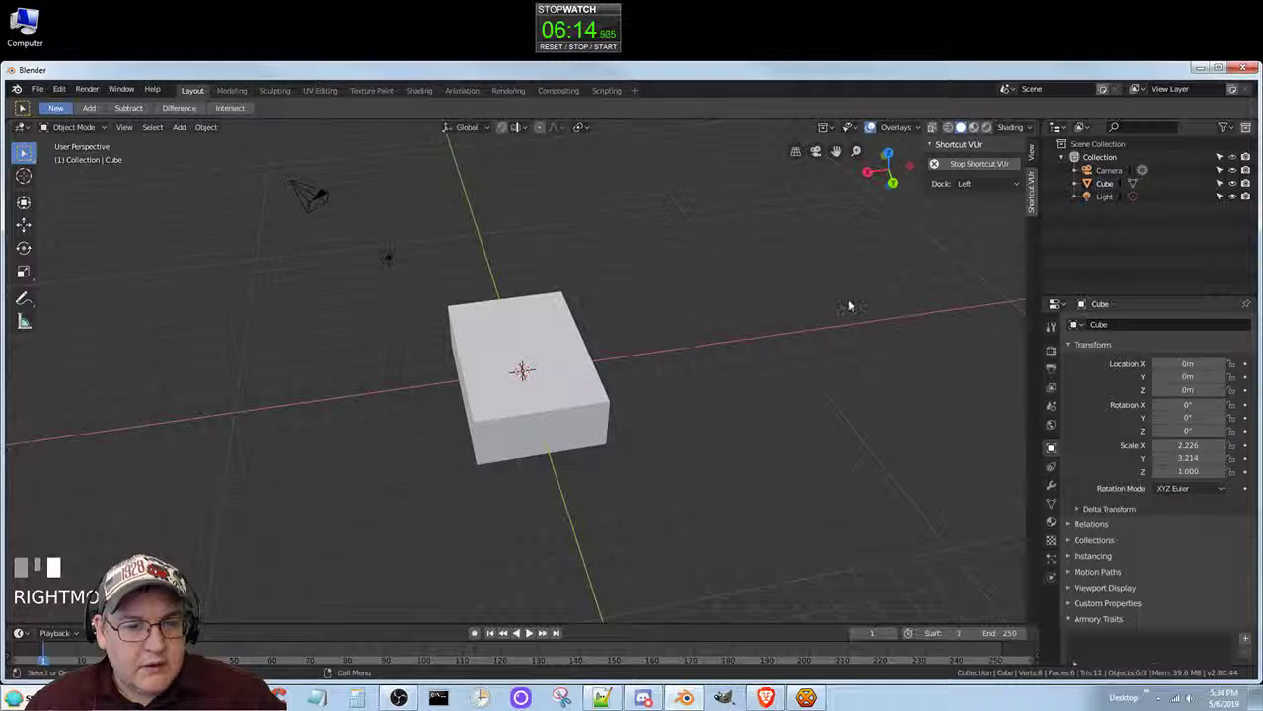
Place the 3D cursor in empty space well away from the box on the negative X side and add a cylinder mesh there.
{"action": "right_click", "coordinate": [848, 301], "text": "shift"}
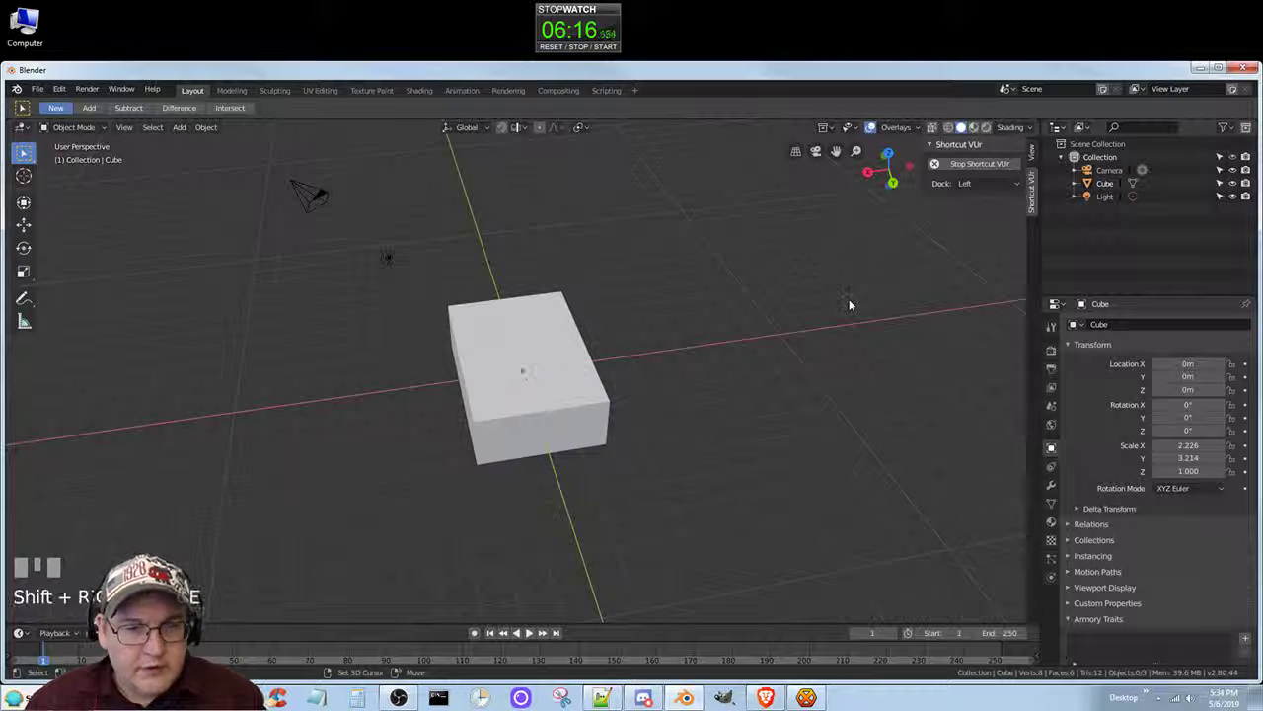
{"action": "right_click", "coordinate": [795, 307]}
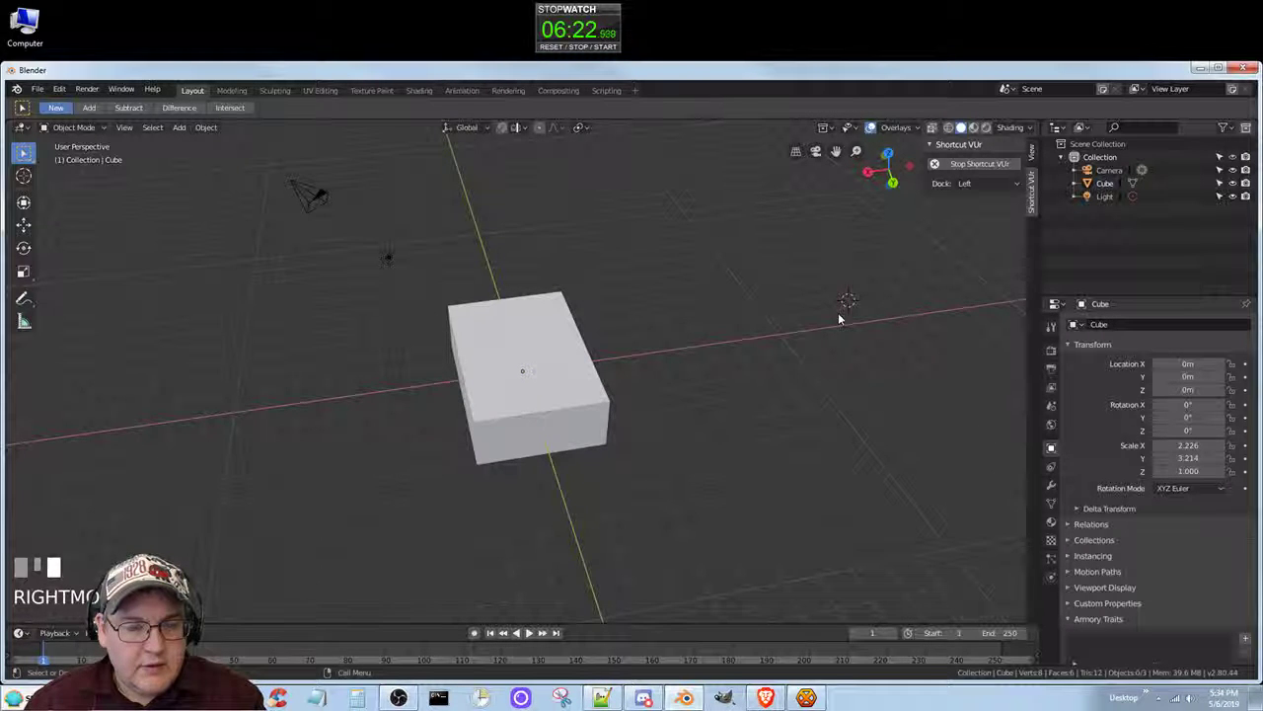
{"action": "key", "text": "shift+a"}
{"action": "mouse_move", "coordinate": [838, 314]}
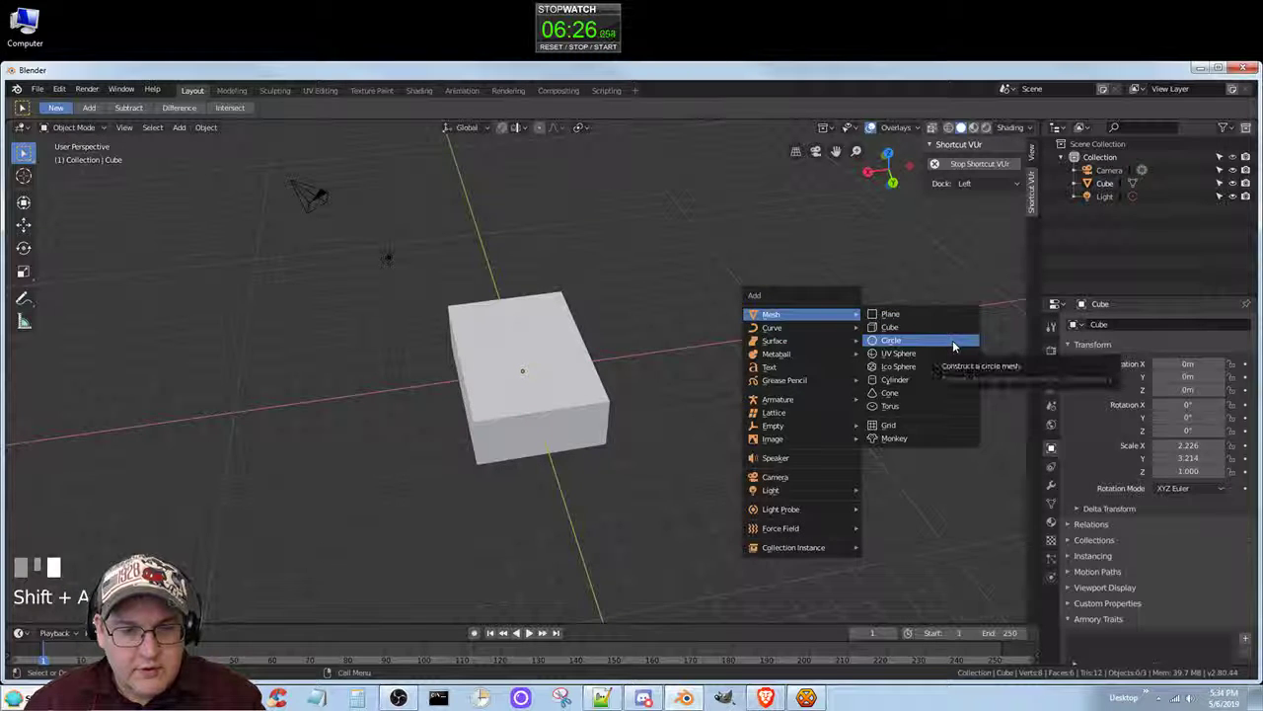
{"action": "left_click", "coordinate": [885, 381]}
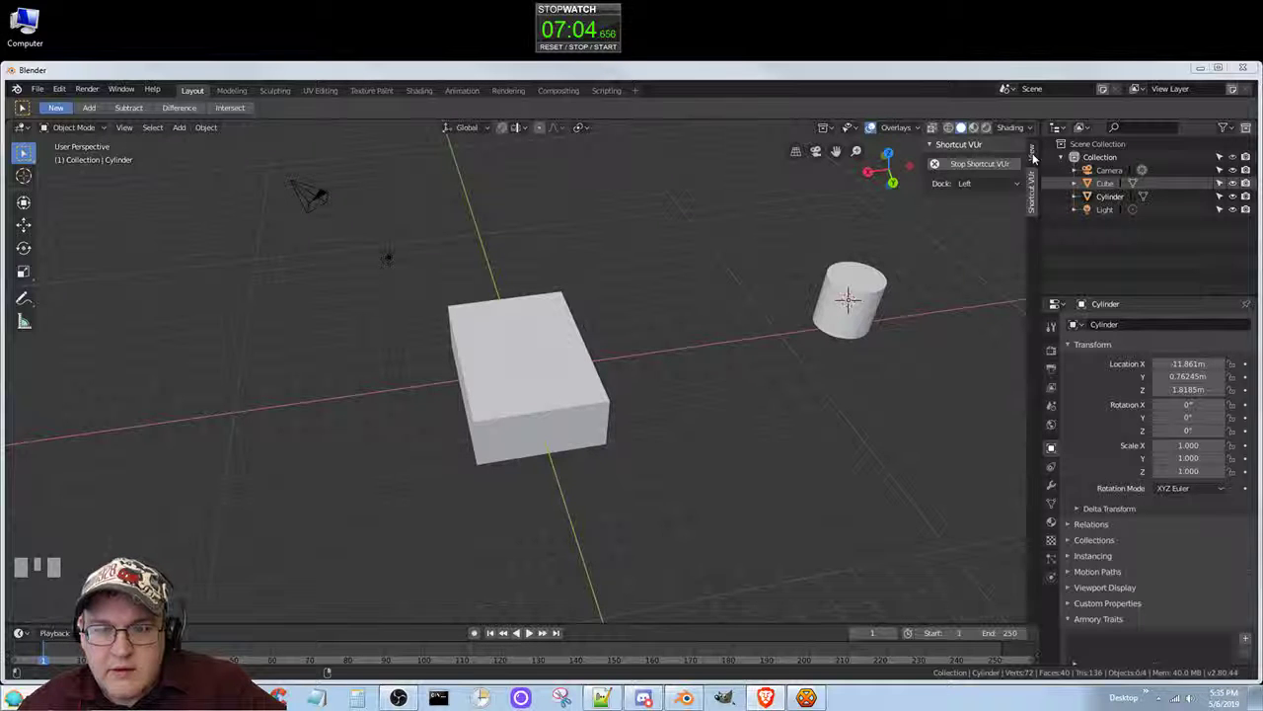
Look through the new cylinder's object properties, including Transform and Relations, for settings that control its shape.
{"action": "left_click", "coordinate": [1255, 370]}
{"action": "left_click_drag", "start_coordinate": [1255, 370], "coordinate": [1259, 523]}
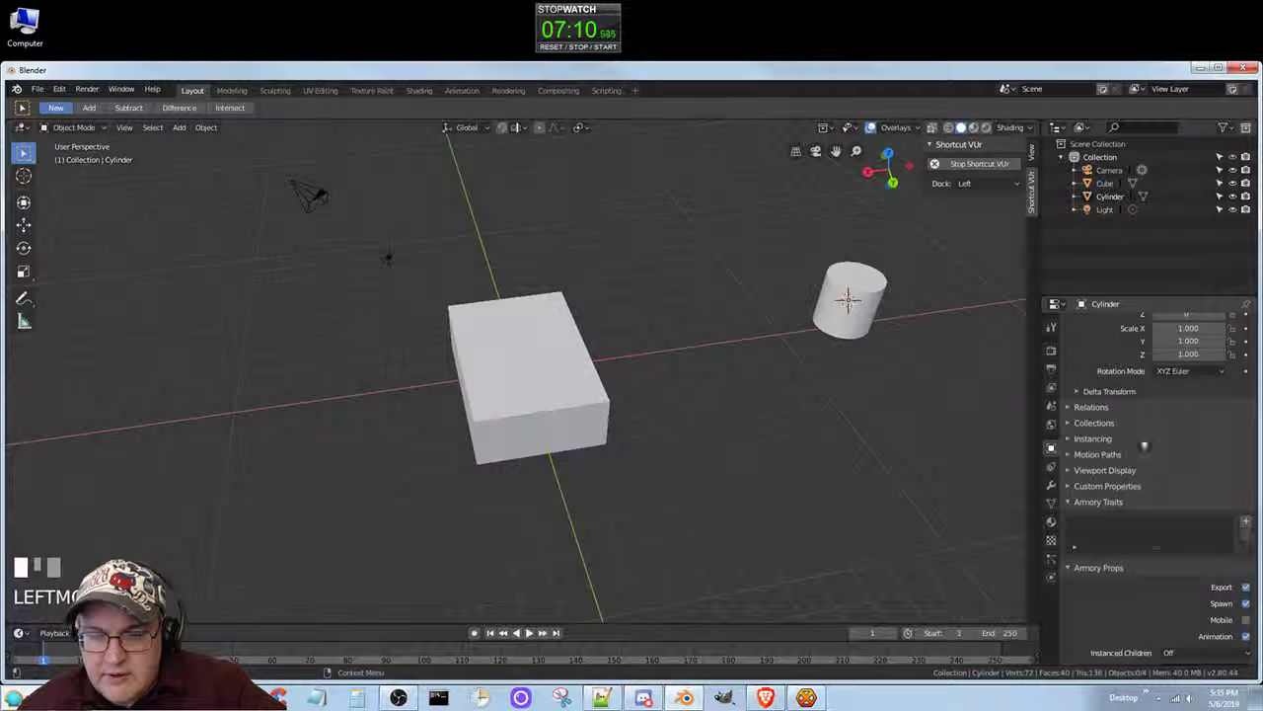
{"action": "left_click", "coordinate": [1067, 408]}
{"action": "left_click", "coordinate": [1067, 407]}
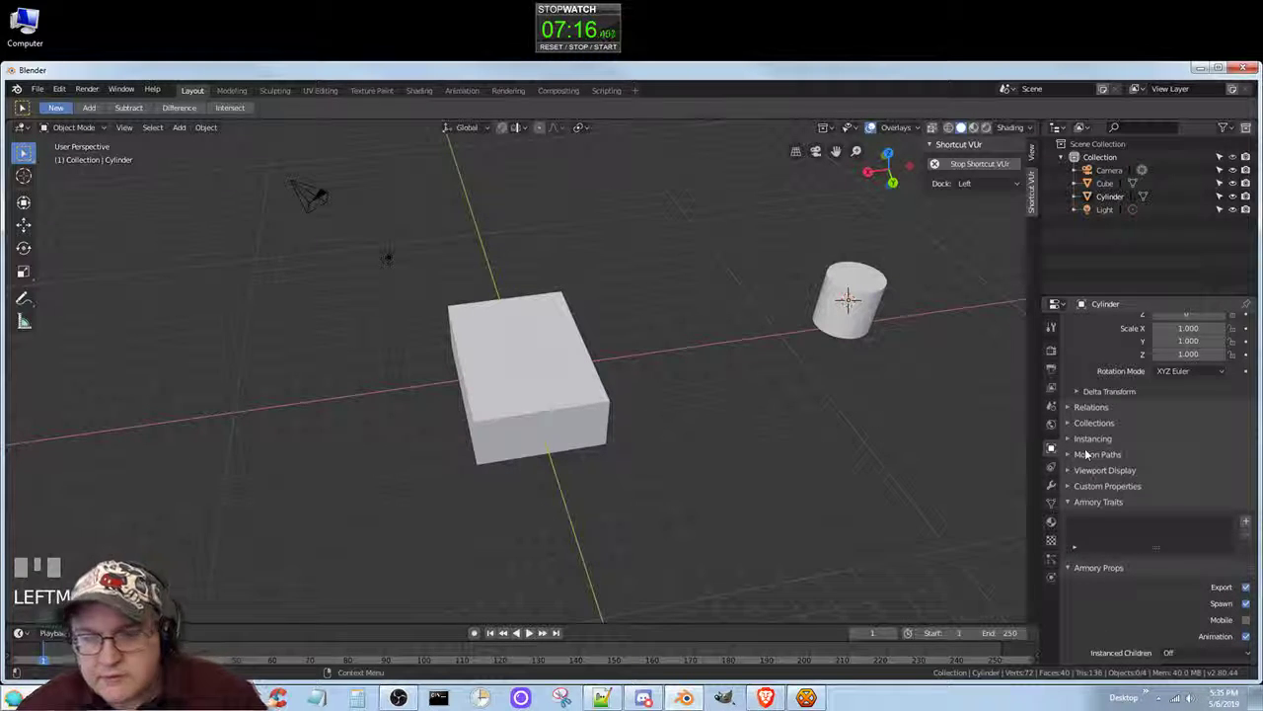
{"action": "scroll", "coordinate": [1085, 453], "scroll_direction": "up", "scroll_amount": 3}
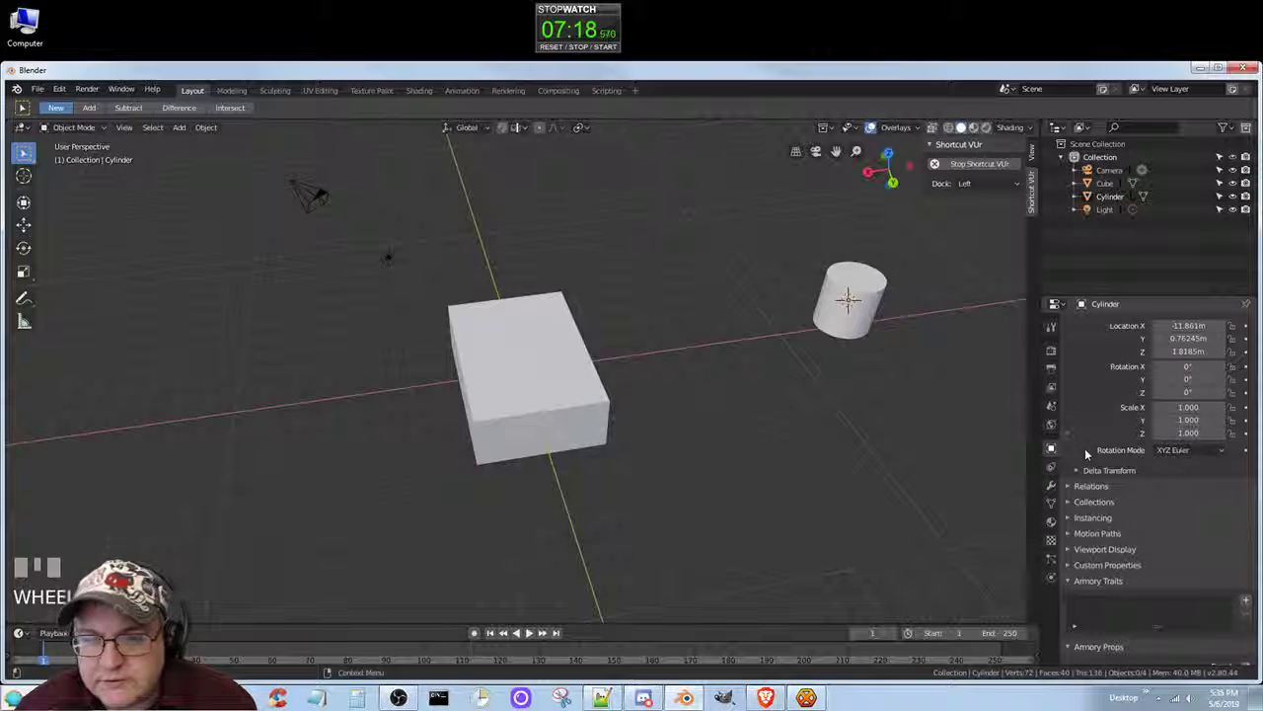
{"action": "scroll", "coordinate": [1086, 453], "scroll_direction": "down", "scroll_amount": 2}
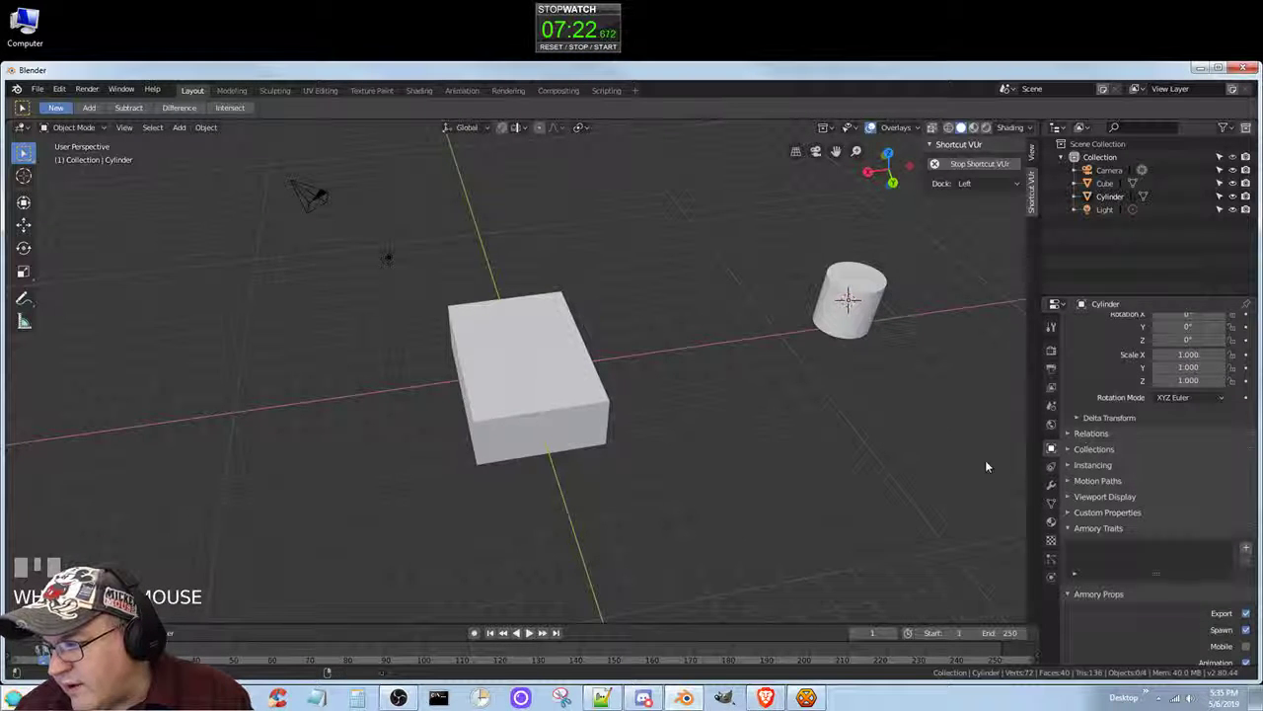
{"action": "scroll", "coordinate": [866, 471], "scroll_direction": "up", "scroll_amount": 2}
{"action": "scroll", "coordinate": [865, 472], "scroll_direction": "down", "scroll_amount": 2}
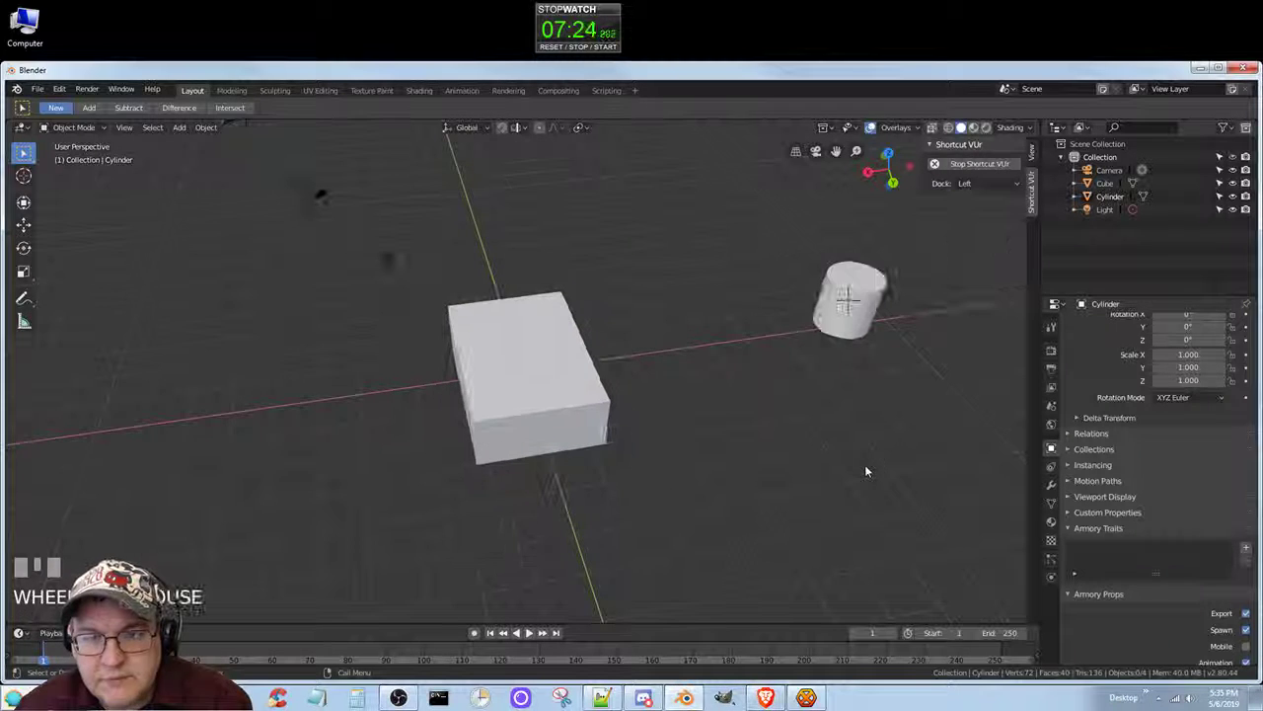
Select the cylinder and look through its modifier, material, scene and object properties for settings that control its shape.
{"action": "left_click", "coordinate": [874, 302]}
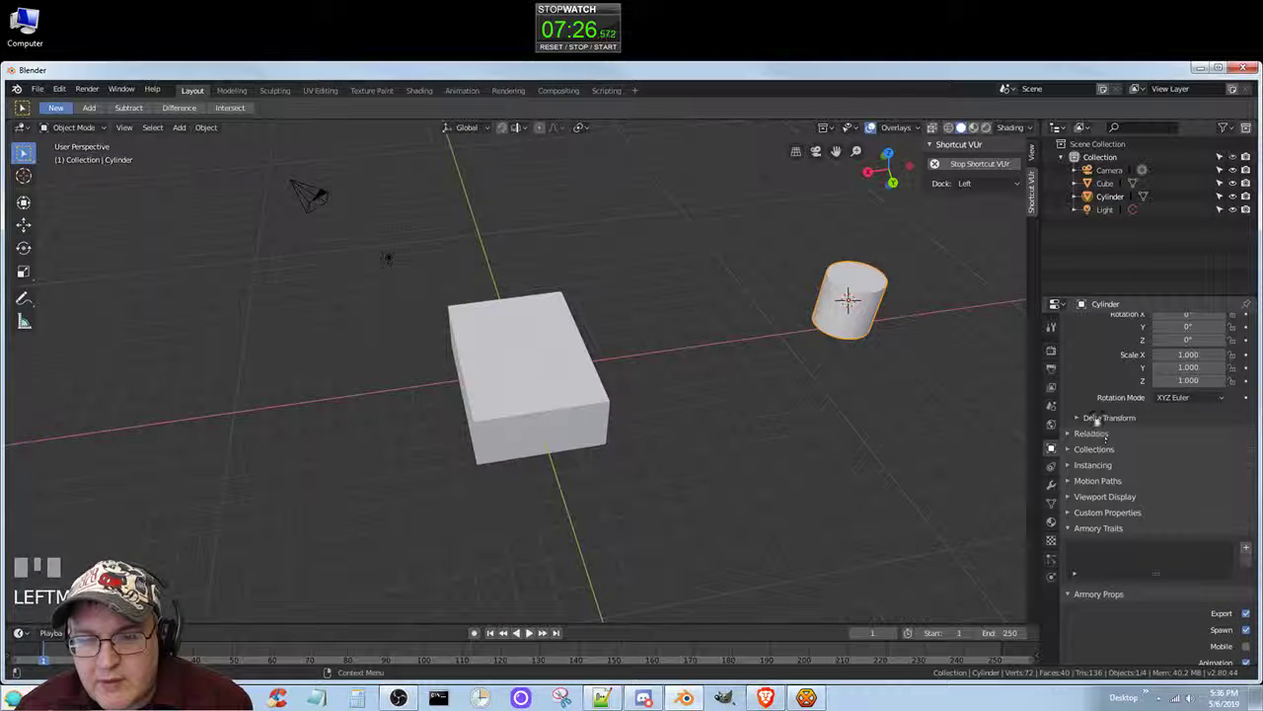
{"action": "left_click", "coordinate": [1051, 485]}
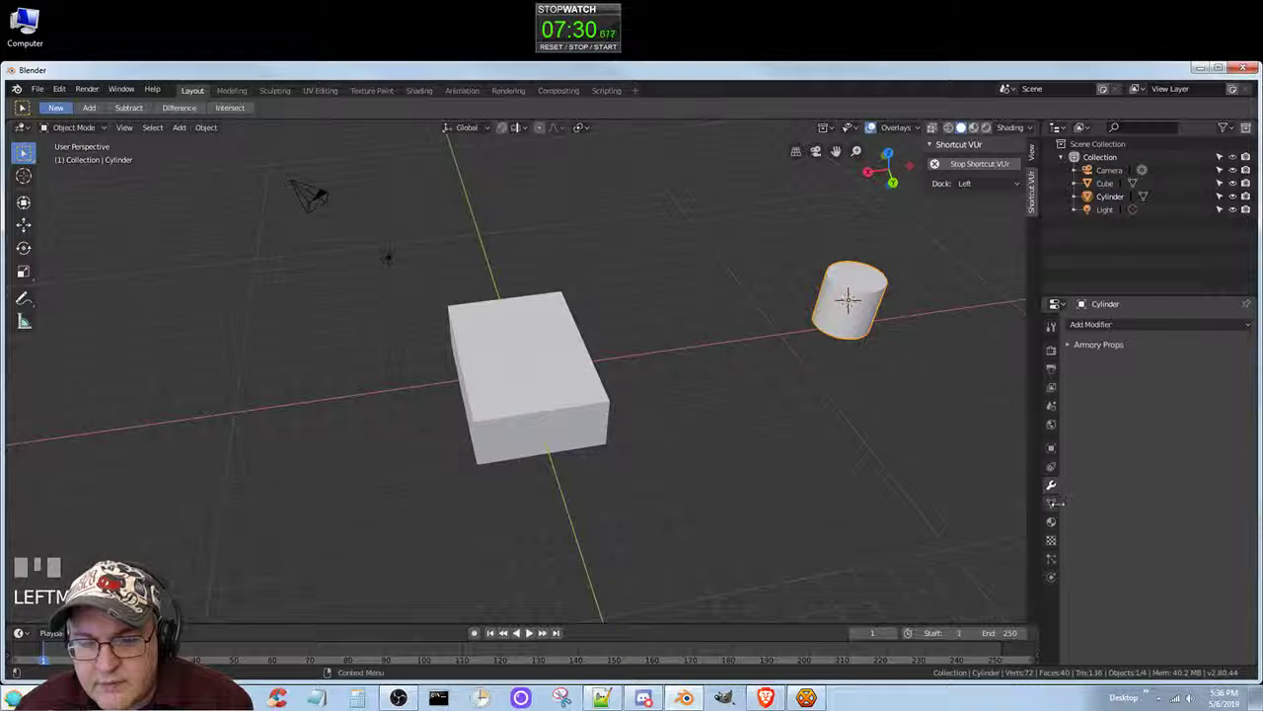
{"action": "left_click", "coordinate": [1052, 505]}
{"action": "left_click", "coordinate": [1051, 521]}
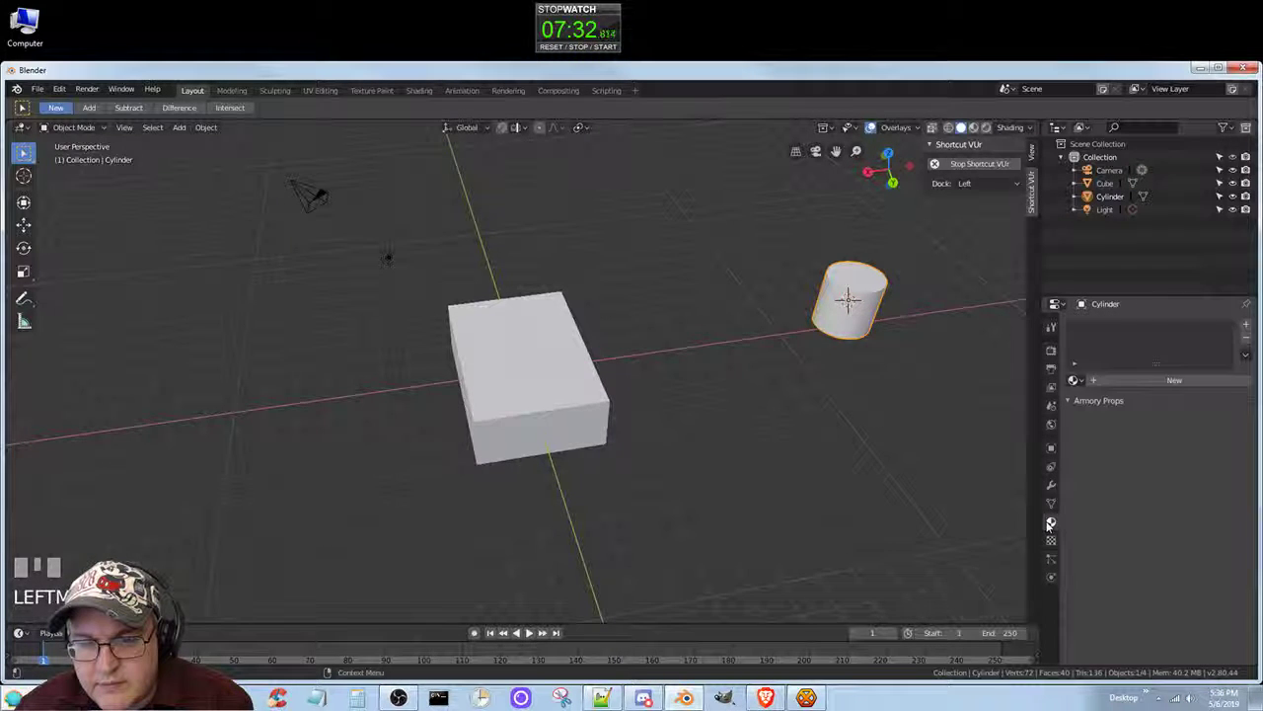
{"action": "left_click", "coordinate": [1052, 407]}
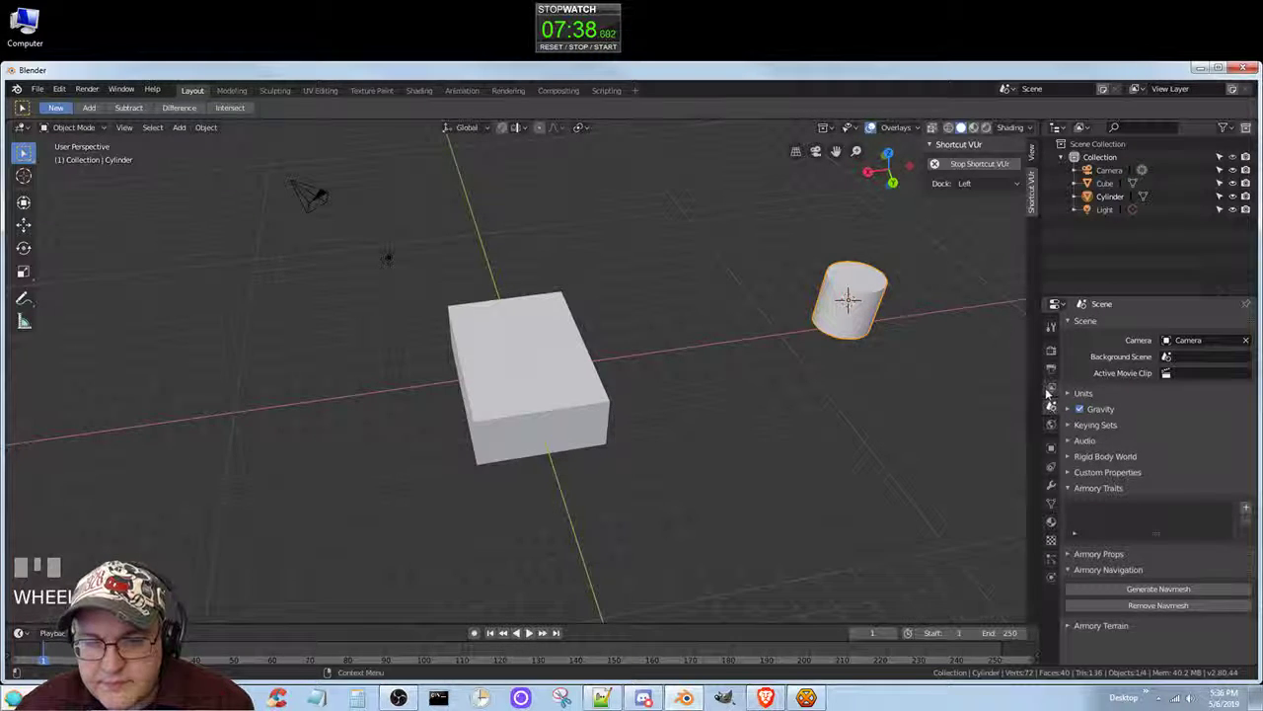
{"action": "left_click", "coordinate": [1051, 450]}
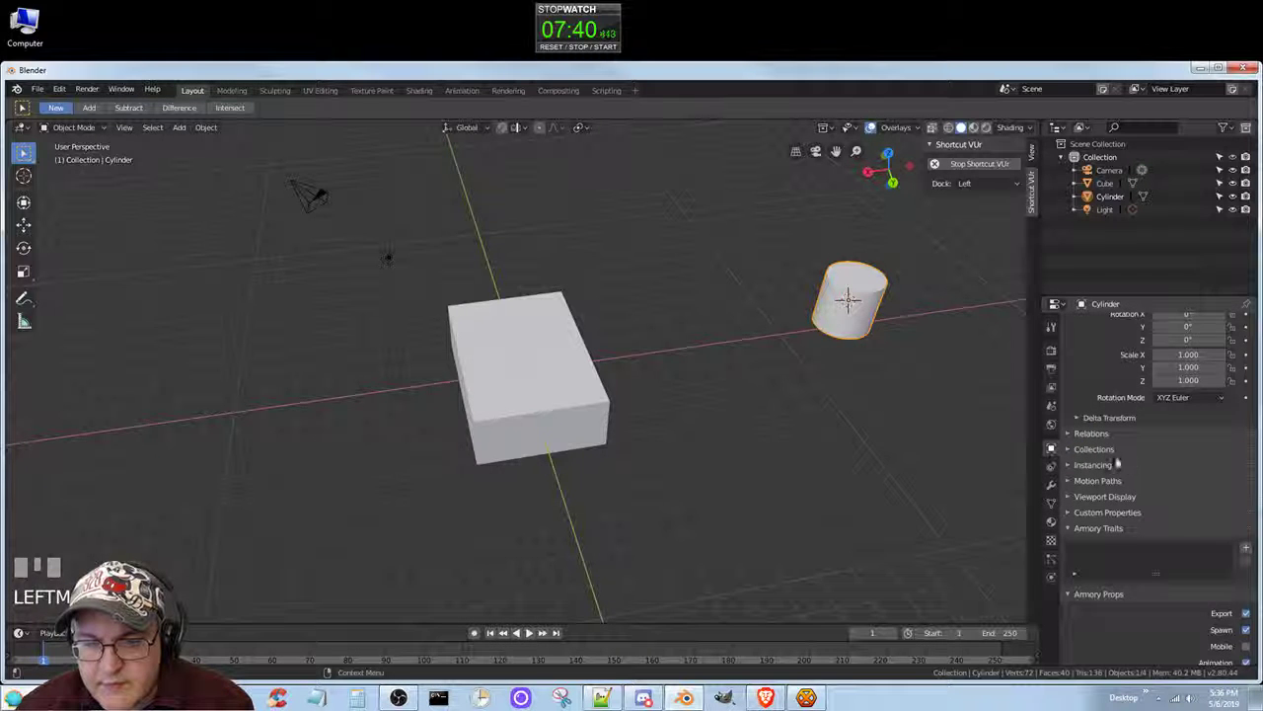
{"action": "scroll", "coordinate": [1118, 462], "scroll_direction": "down", "scroll_amount": 2}
{"action": "scroll", "coordinate": [1119, 456], "scroll_direction": "up", "scroll_amount": 5}
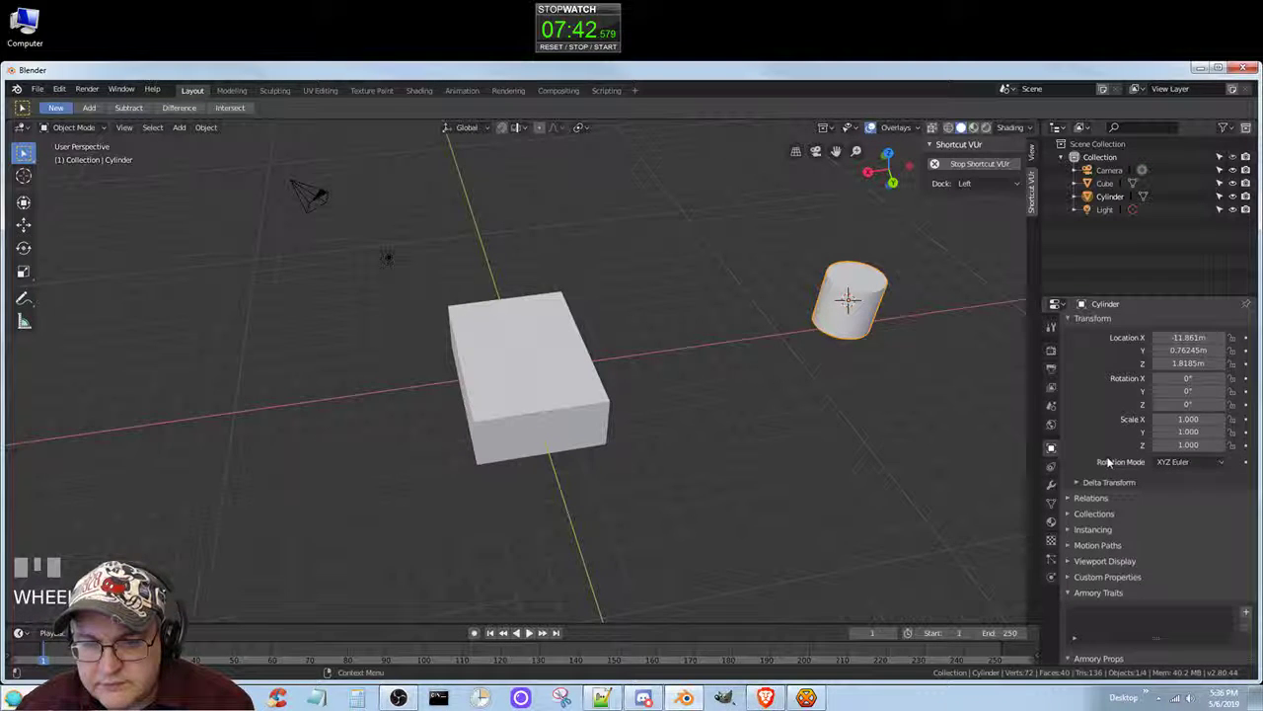
{"action": "scroll", "coordinate": [1105, 462], "scroll_direction": "up", "scroll_amount": 1}
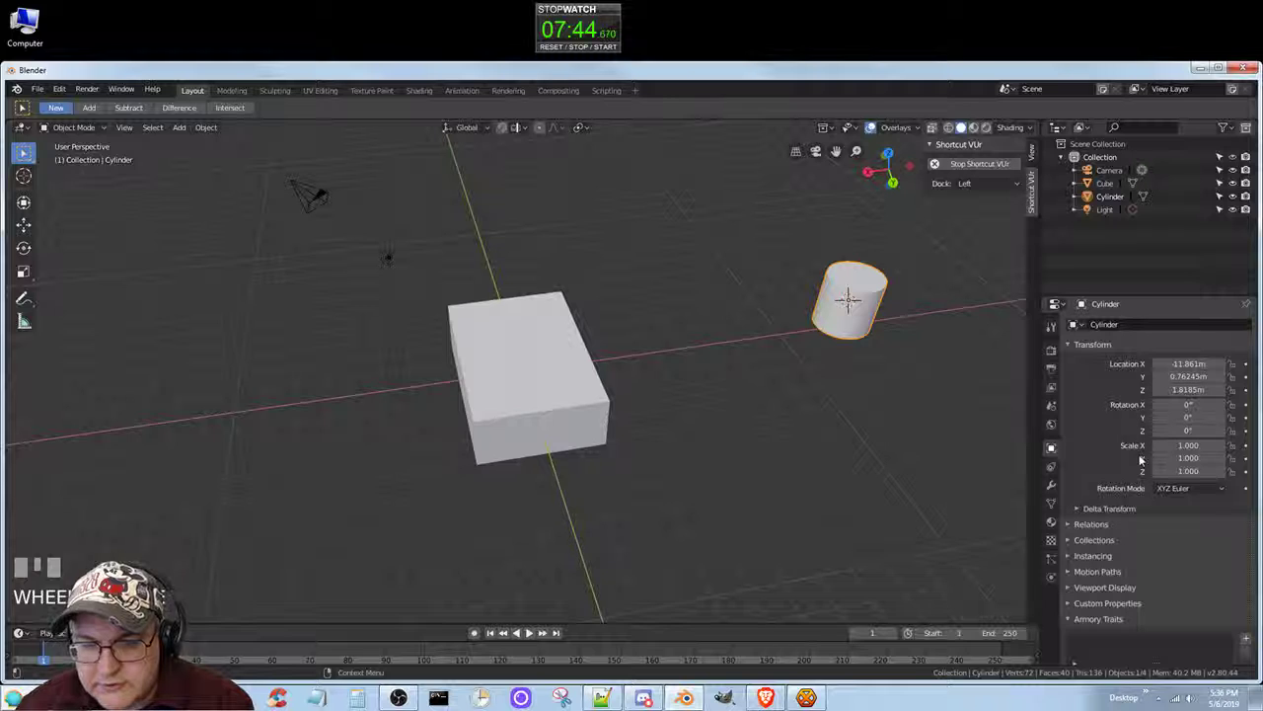
{"action": "scroll", "coordinate": [1125, 479], "scroll_direction": "down", "scroll_amount": 3}
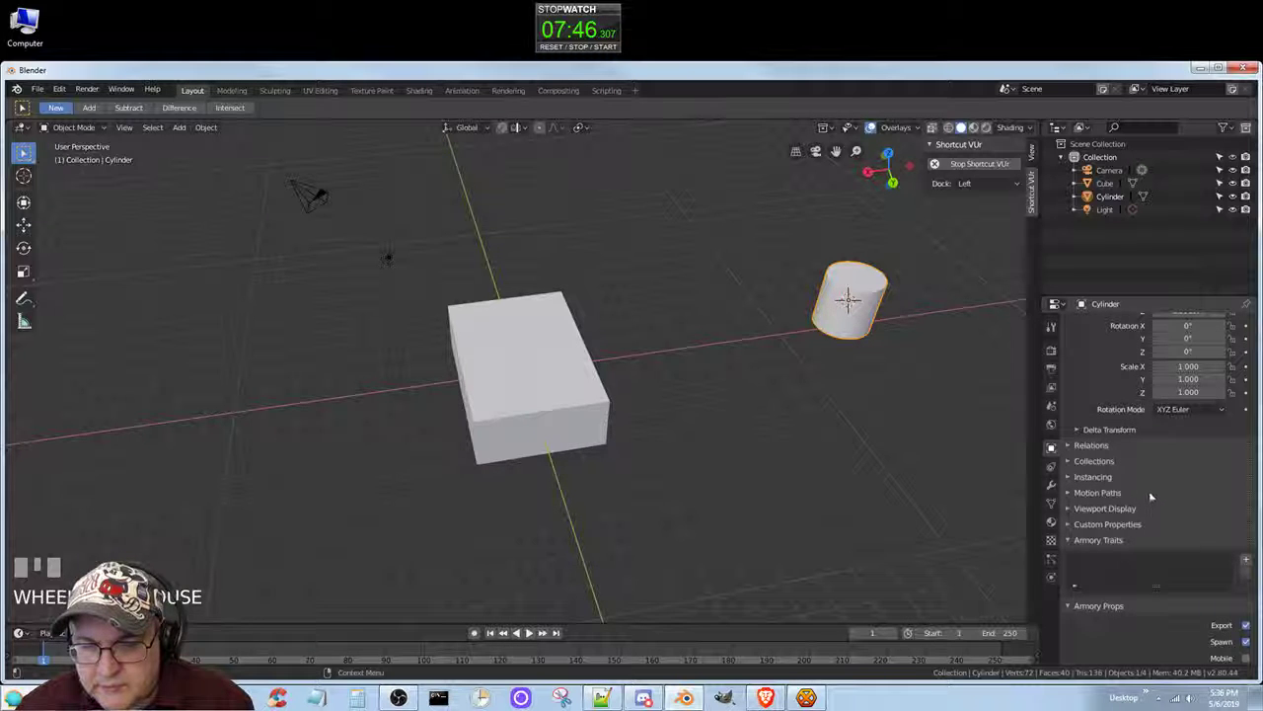
{"action": "scroll", "coordinate": [1135, 496], "scroll_direction": "down", "scroll_amount": 3}
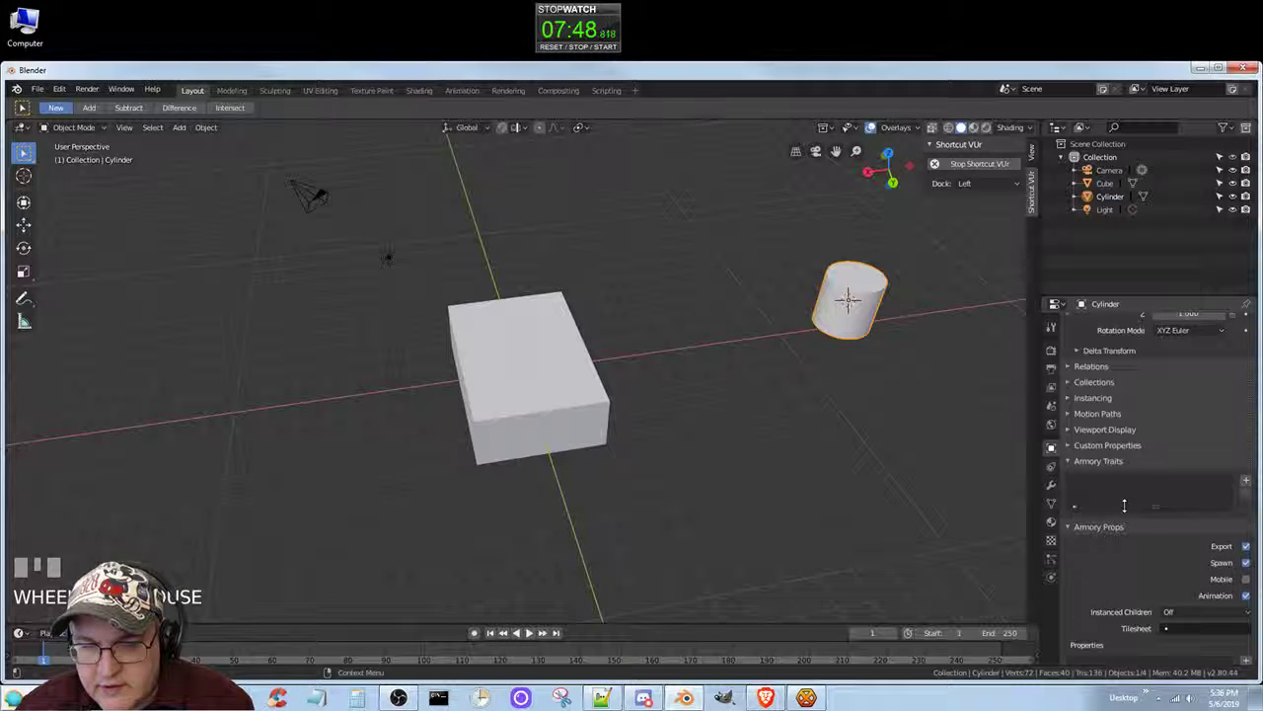
{"action": "scroll", "coordinate": [1124, 504], "scroll_direction": "down", "scroll_amount": 2}
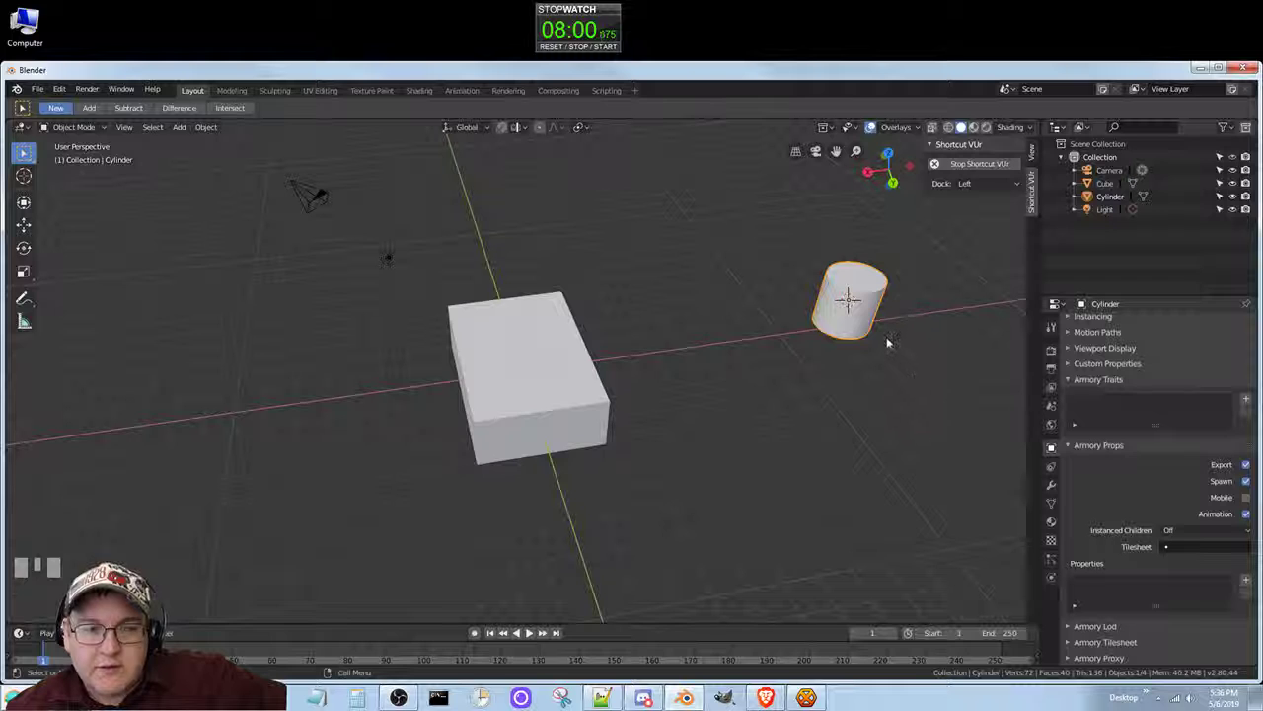
{"action": "right_click", "coordinate": [1112, 197]}
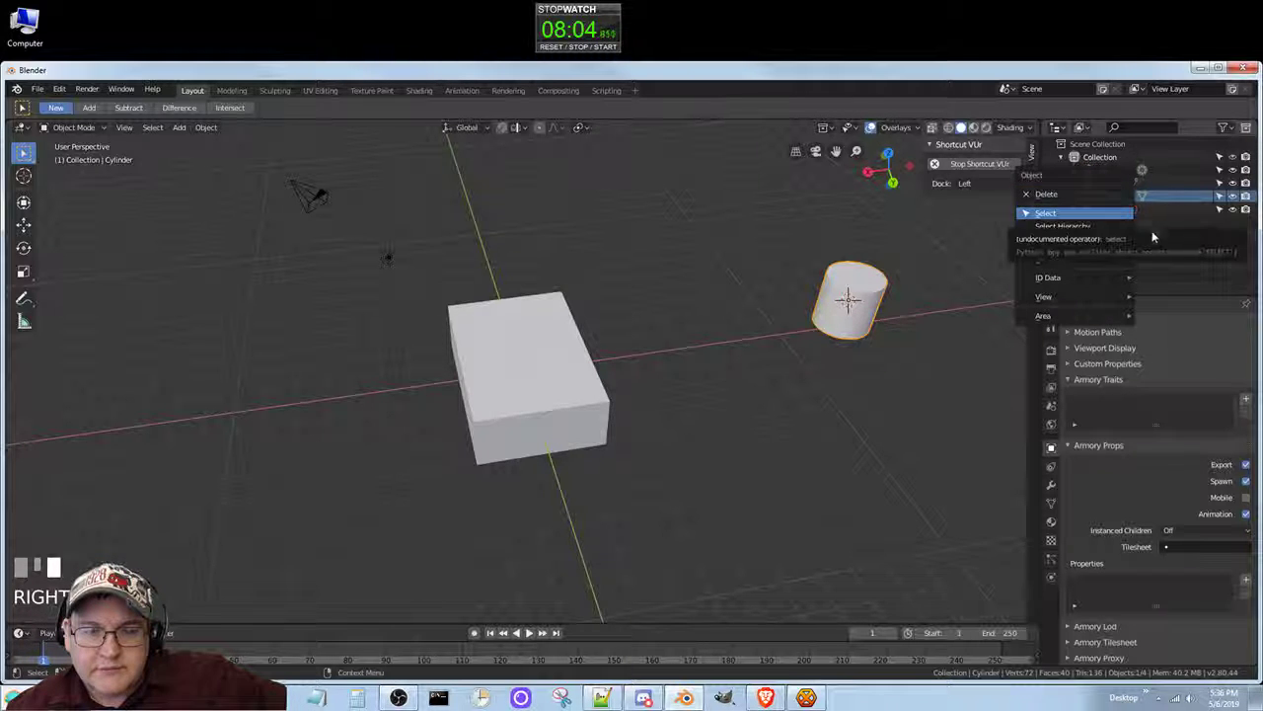
{"action": "left_click", "coordinate": [875, 60]}
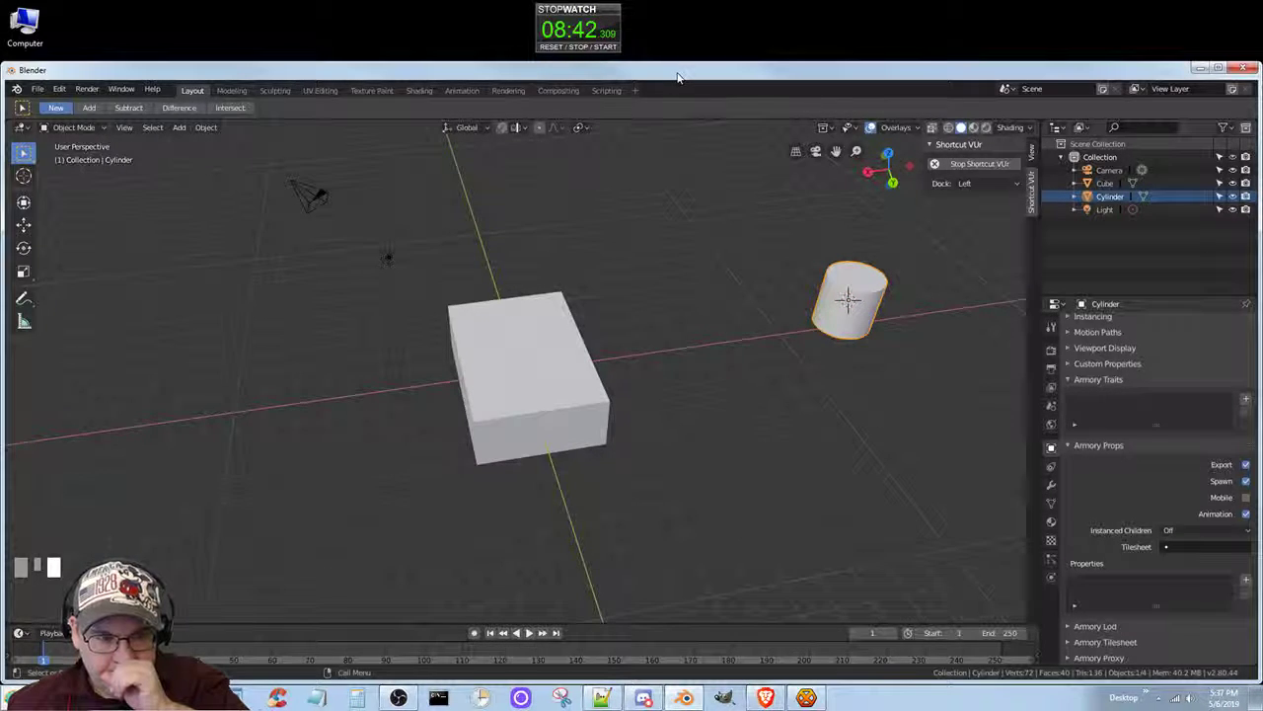
Undo back to the state before the cylinder was added.
{"action": "left_click", "coordinate": [733, 369]}
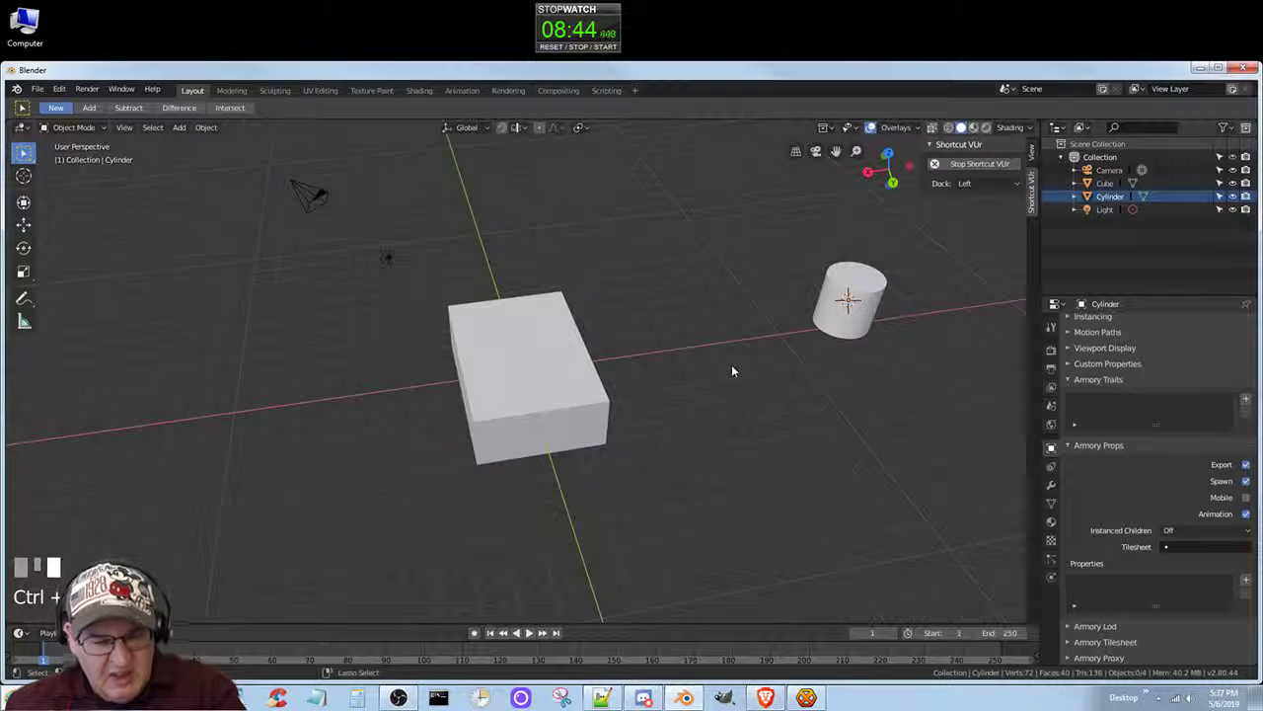
{"action": "key", "text": "ctrl+z"}
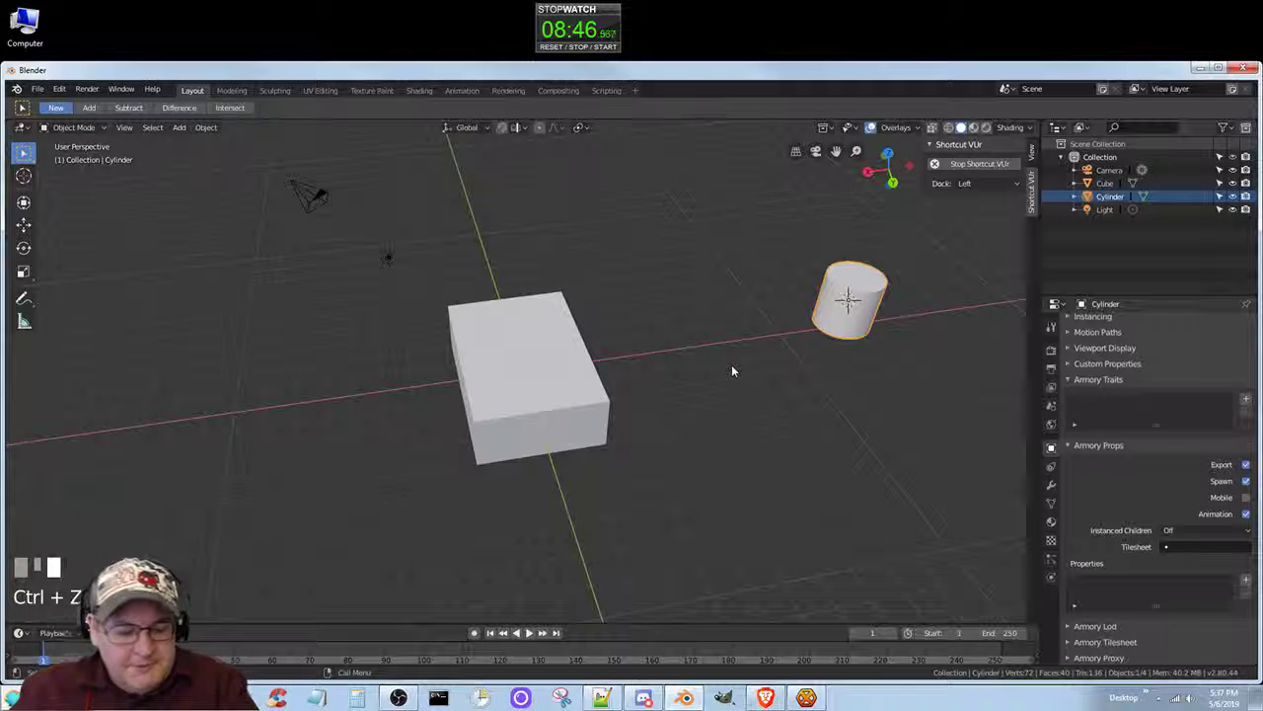
{"action": "key", "text": "ctrl+z"}
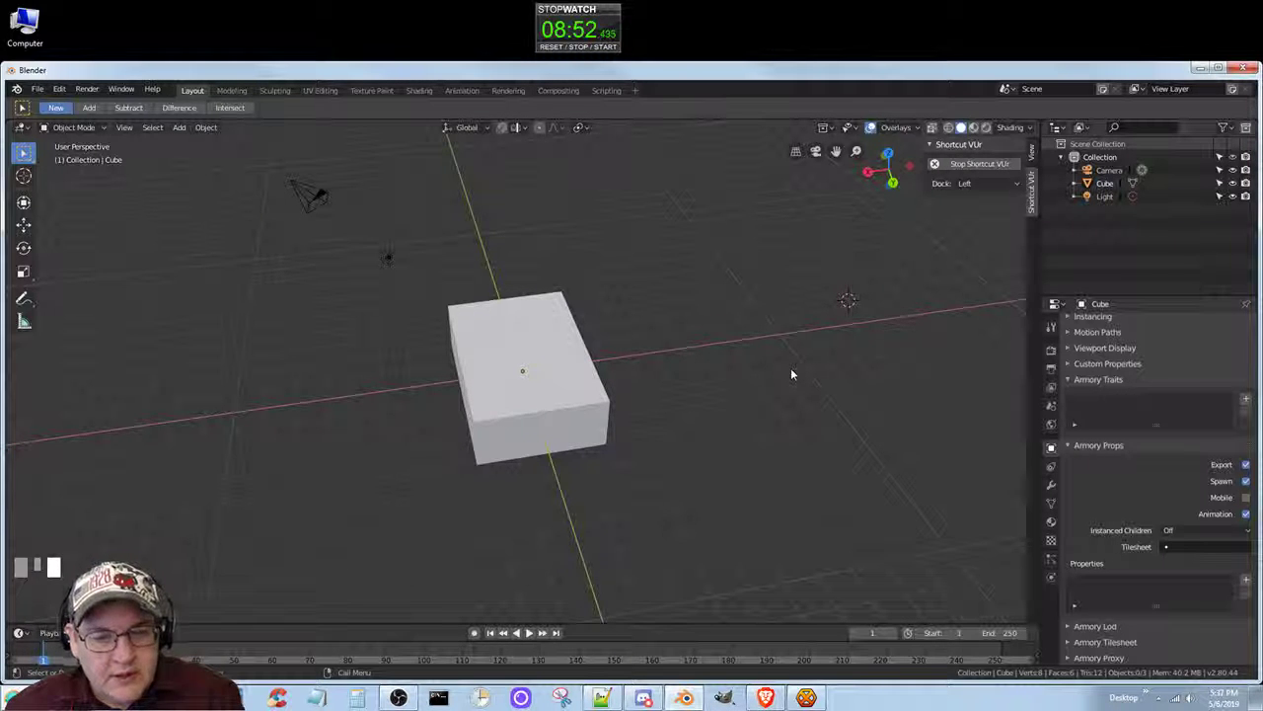
Add a new cylinder mesh at the 3D cursor and expand its creation settings, keeping 32 vertices.
{"action": "key", "text": "shift+a"}
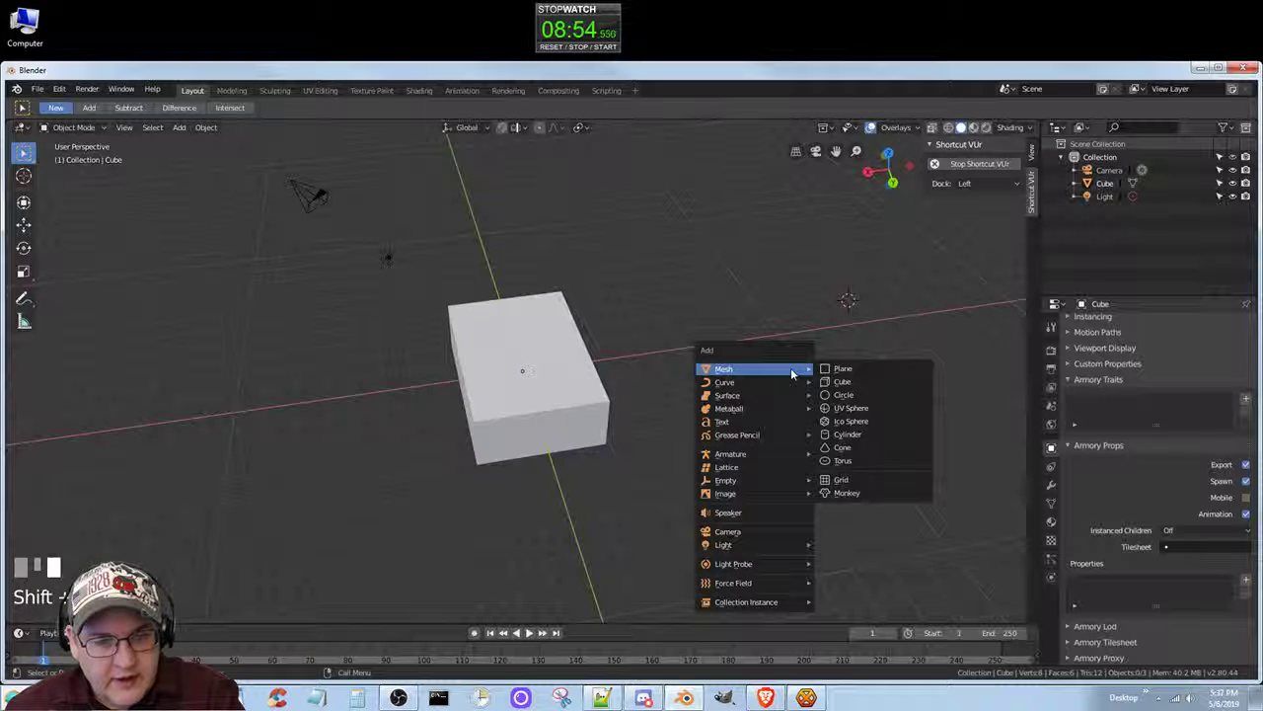
{"action": "left_click", "coordinate": [854, 435]}
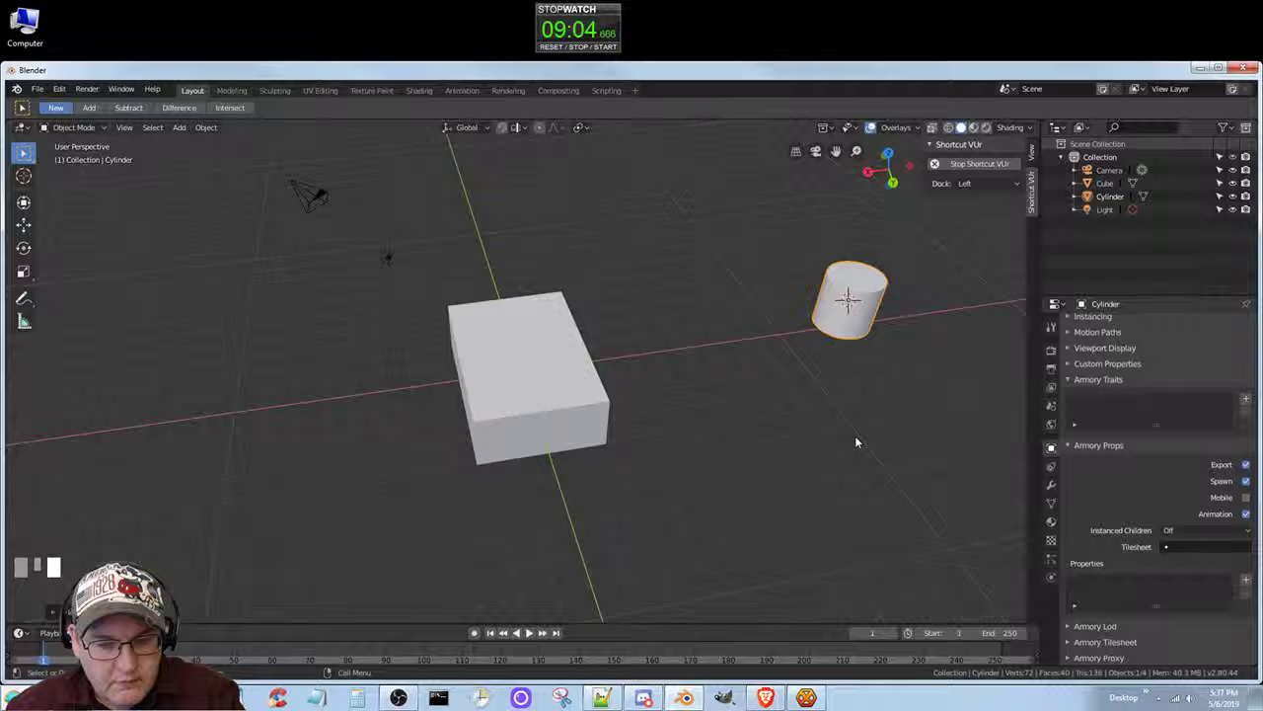
{"action": "left_click", "coordinate": [89, 612]}
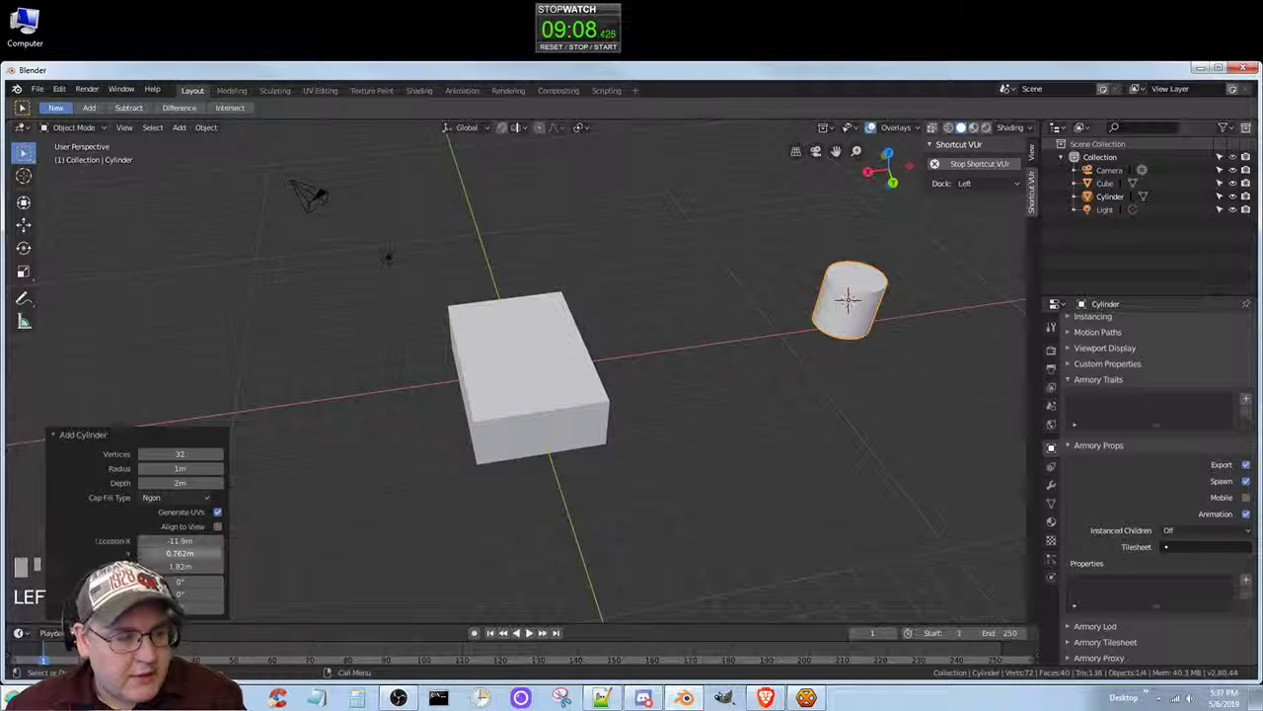
{"action": "mouse_move", "coordinate": [183, 455]}
{"action": "left_mouse_down"}
{"action": "mouse_move", "coordinate": [226, 465]}
{"action": "mouse_move", "coordinate": [153, 466]}
{"action": "mouse_move", "coordinate": [198, 461]}
{"action": "mouse_move", "coordinate": [170, 466]}
{"action": "left_mouse_up"}
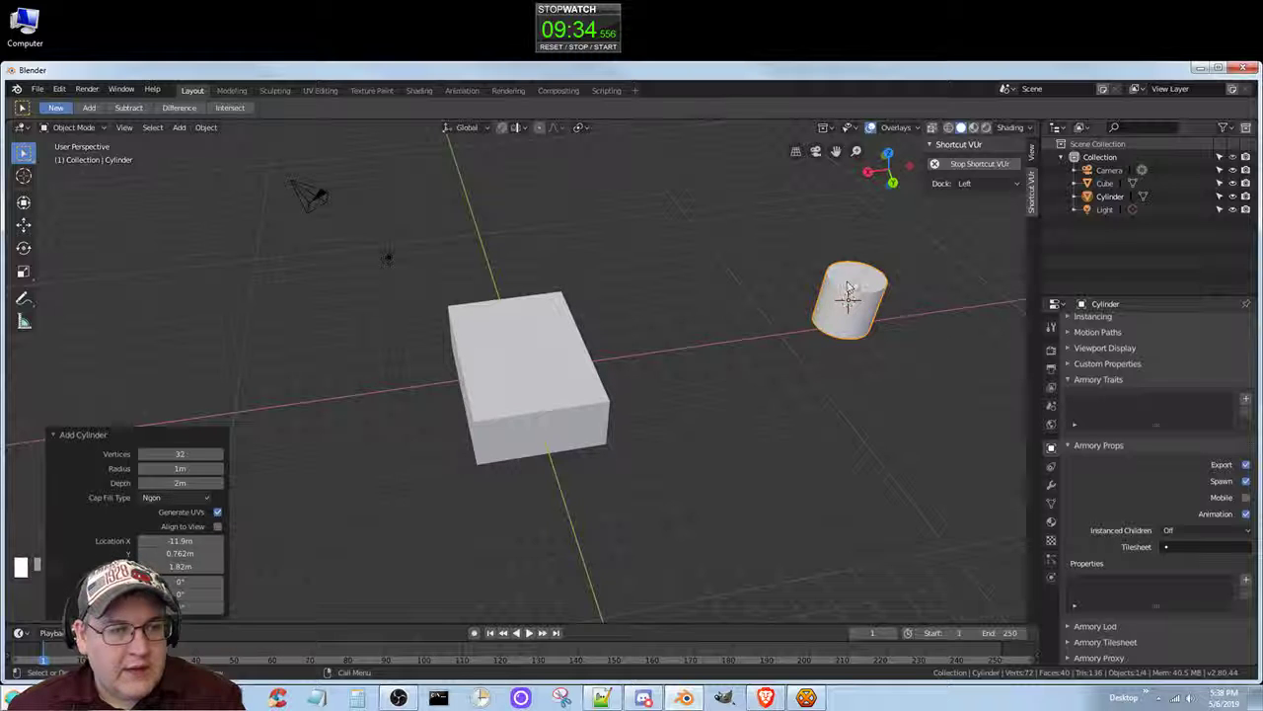
Move the cylinder about 4.48 m along X, then along positive Y and further along X, placing it beside the box's near corner.
{"action": "left_click", "coordinate": [24, 225]}
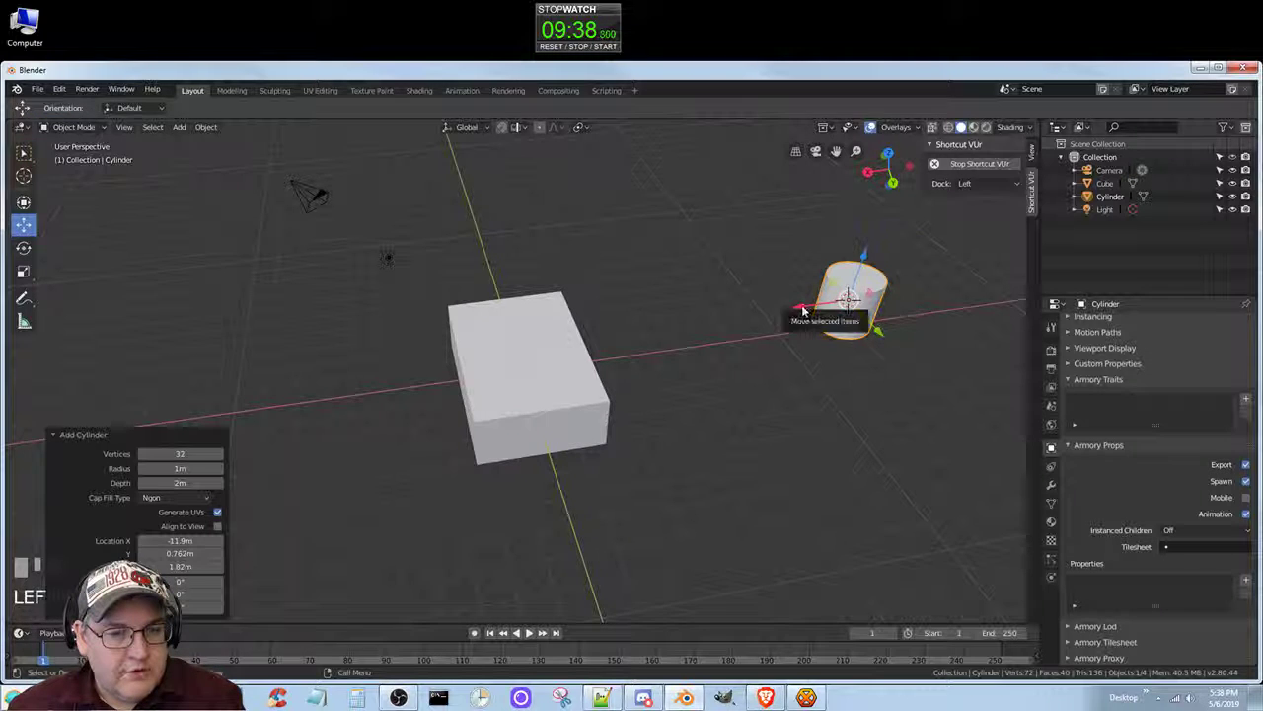
{"action": "left_click_drag", "start_coordinate": [797, 310], "coordinate": [686, 326]}
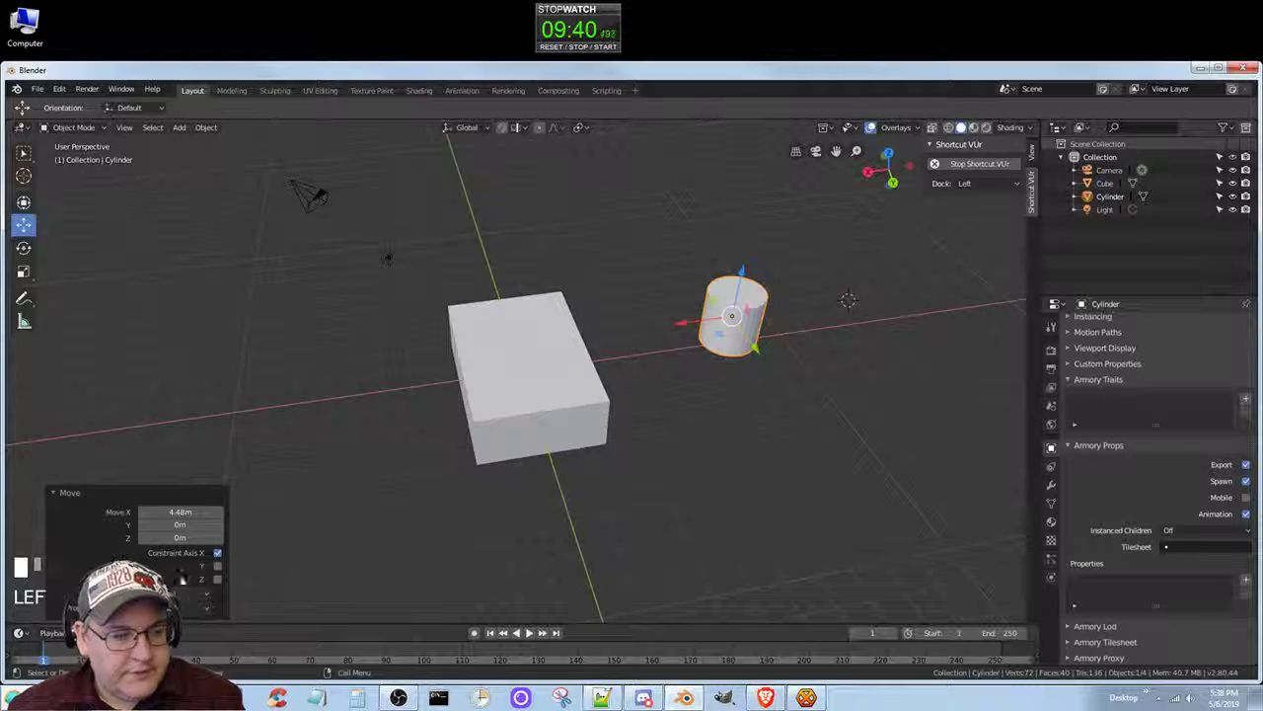
{"action": "left_click", "coordinate": [118, 494]}
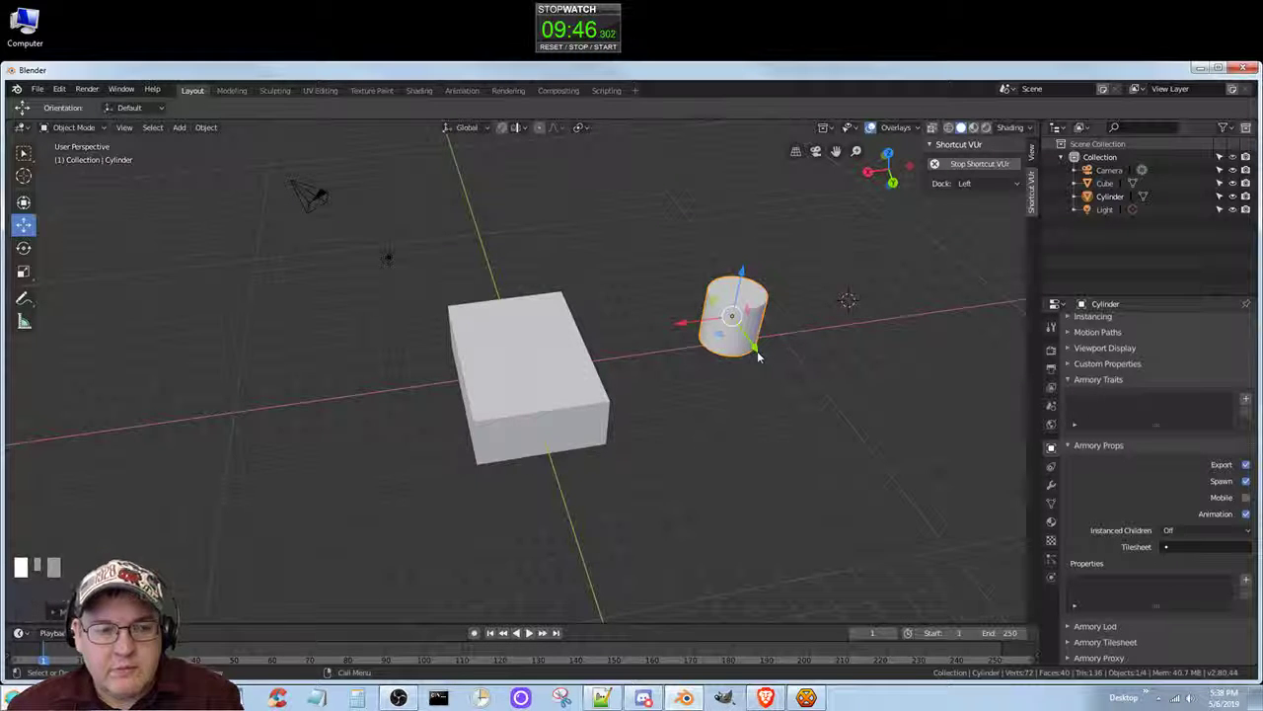
{"action": "left_click_drag", "start_coordinate": [762, 357], "coordinate": [841, 476]}
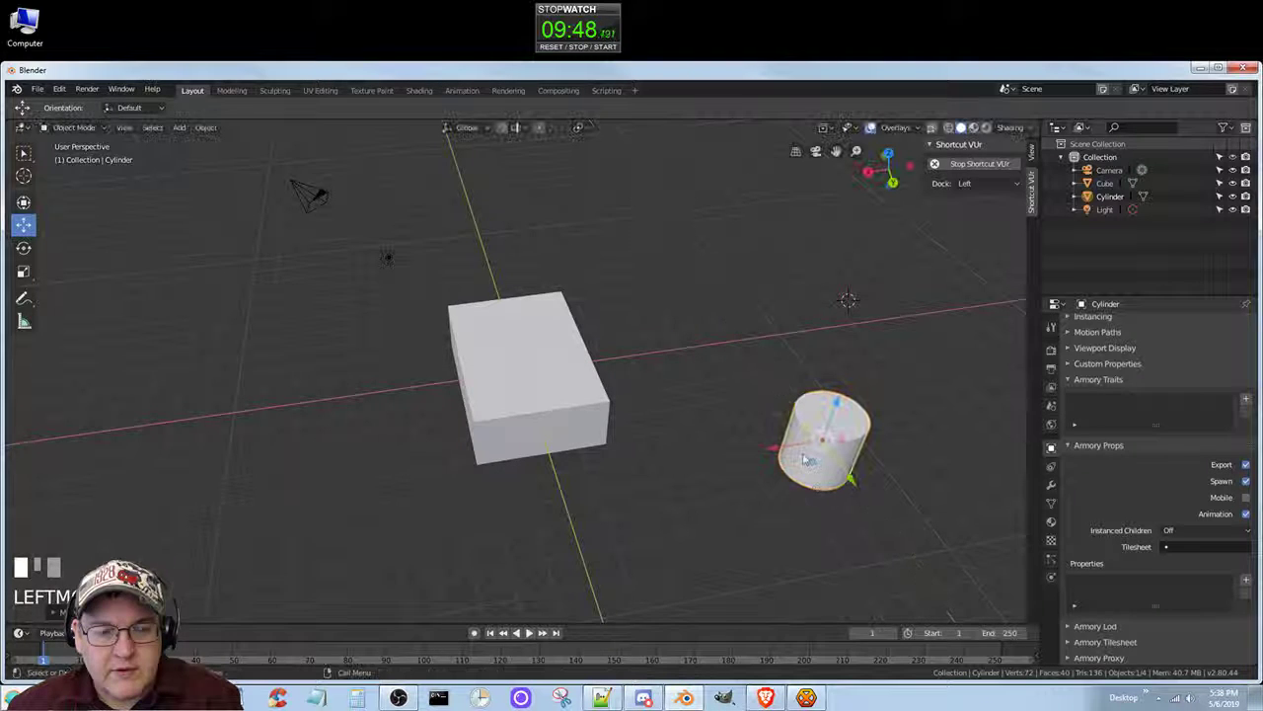
{"action": "left_click_drag", "start_coordinate": [772, 451], "coordinate": [691, 451]}
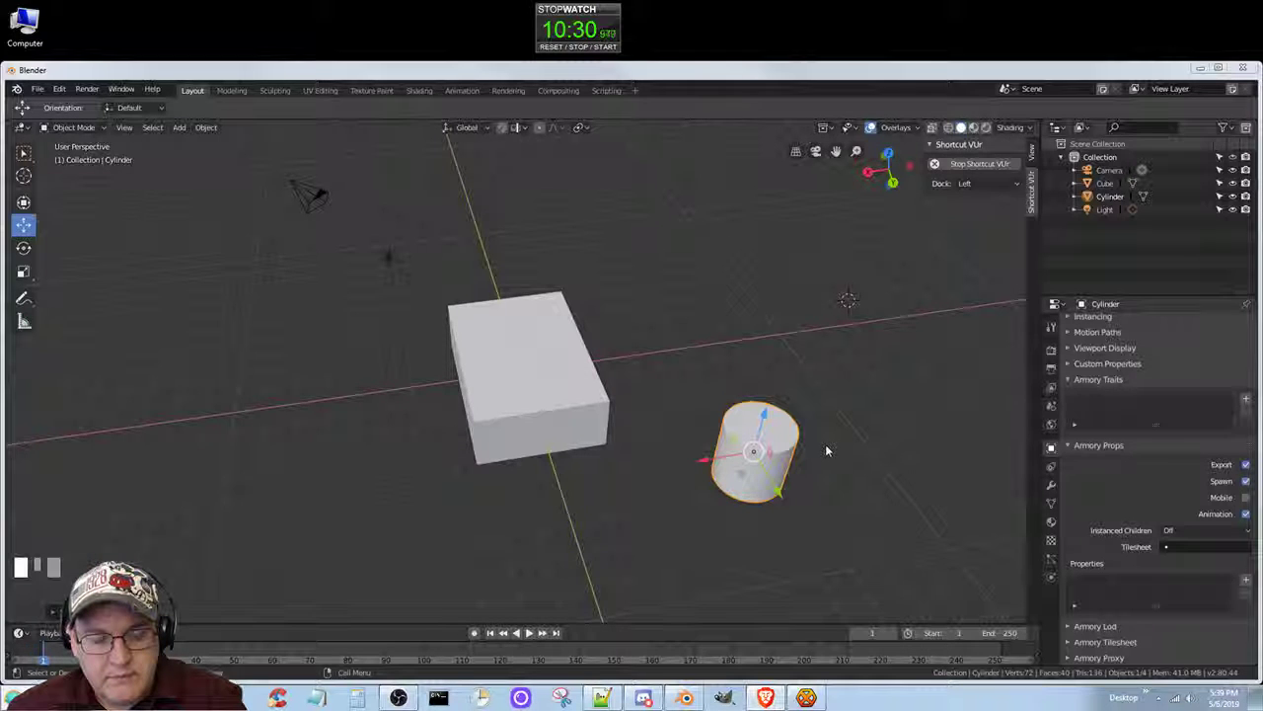
Try a free move of the cylinder toward the X axis, undo it and reselect the cylinder.
{"action": "key", "text": "g"}
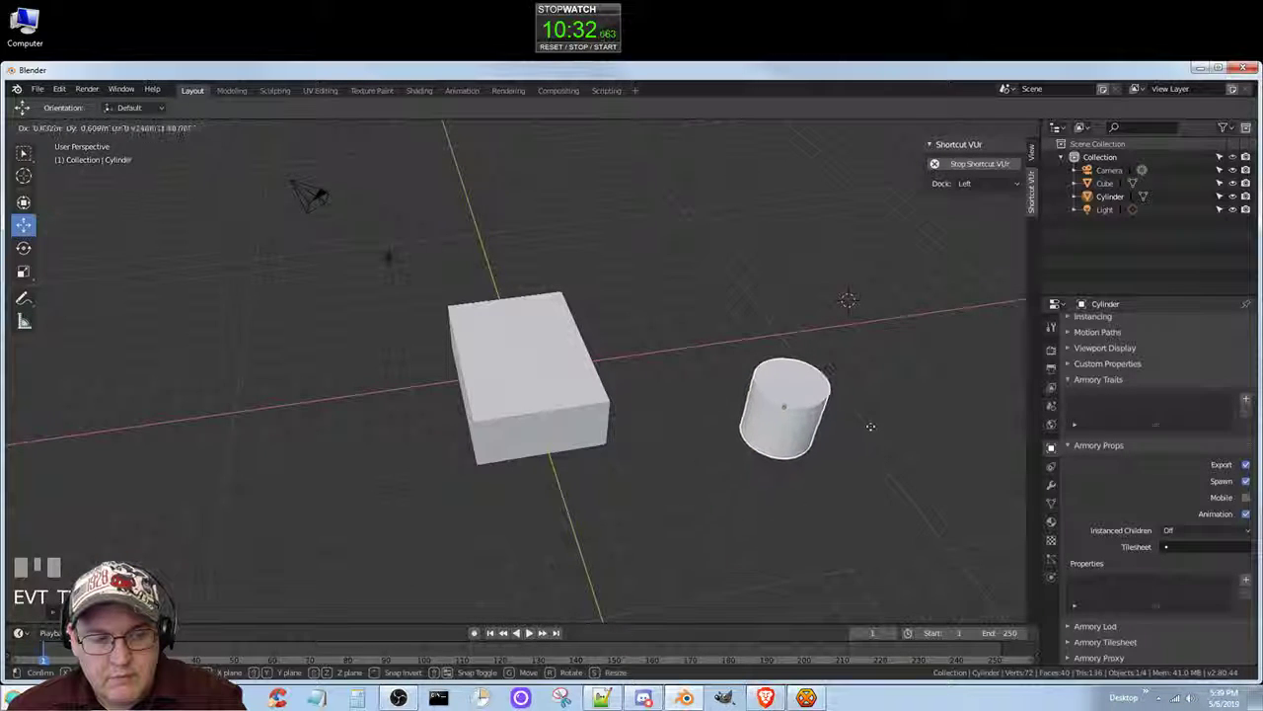
{"action": "left_click", "coordinate": [869, 421]}
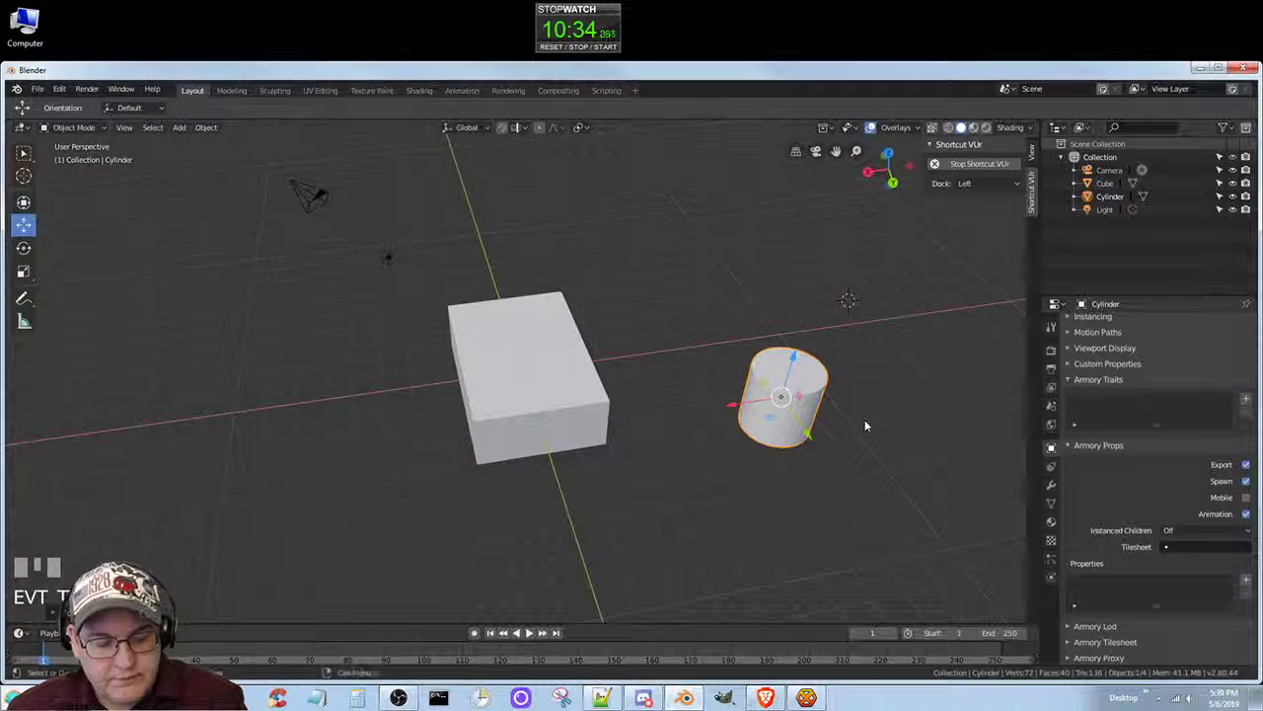
{"action": "key", "text": "ctrl+z"}
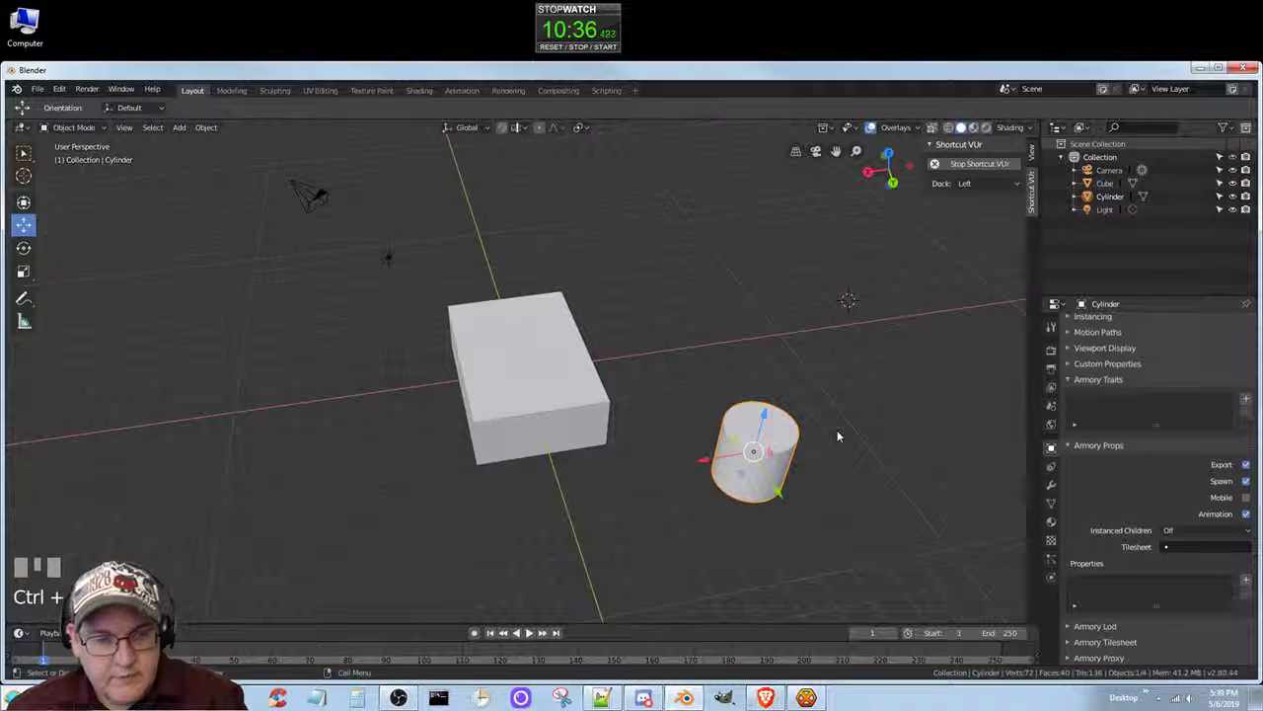
{"action": "left_click", "coordinate": [837, 436]}
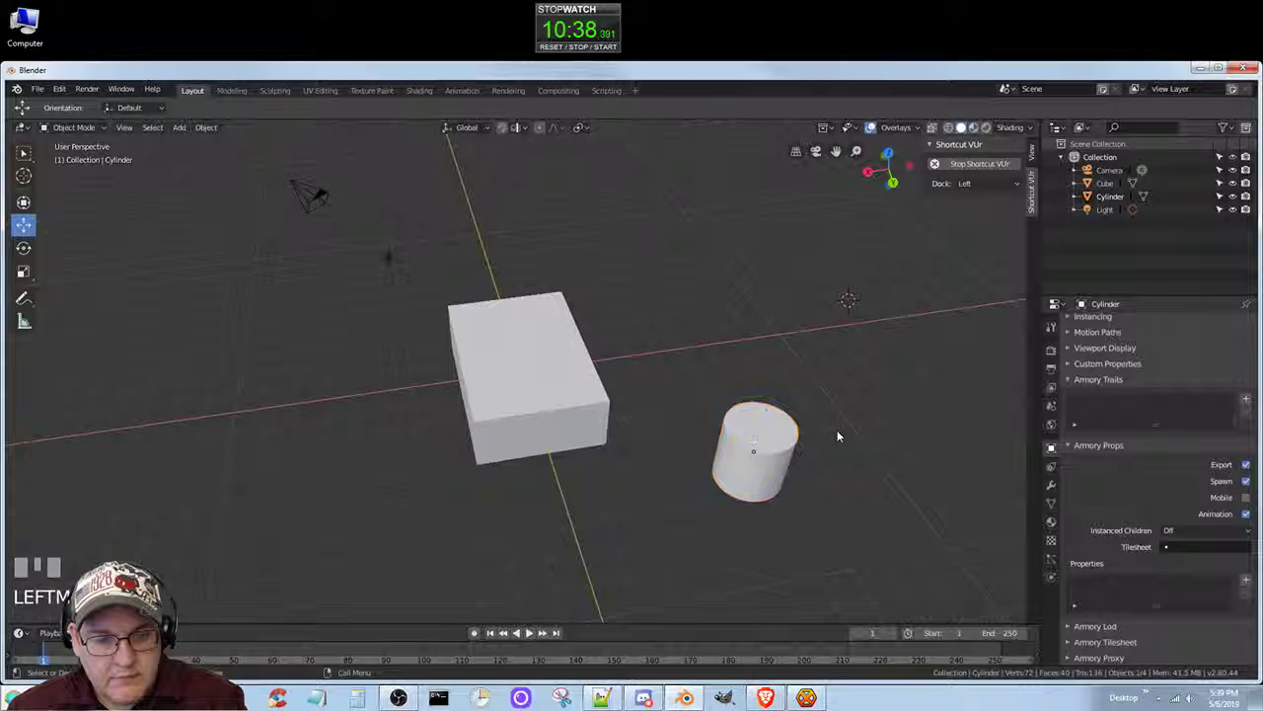
{"action": "left_click", "coordinate": [786, 446]}
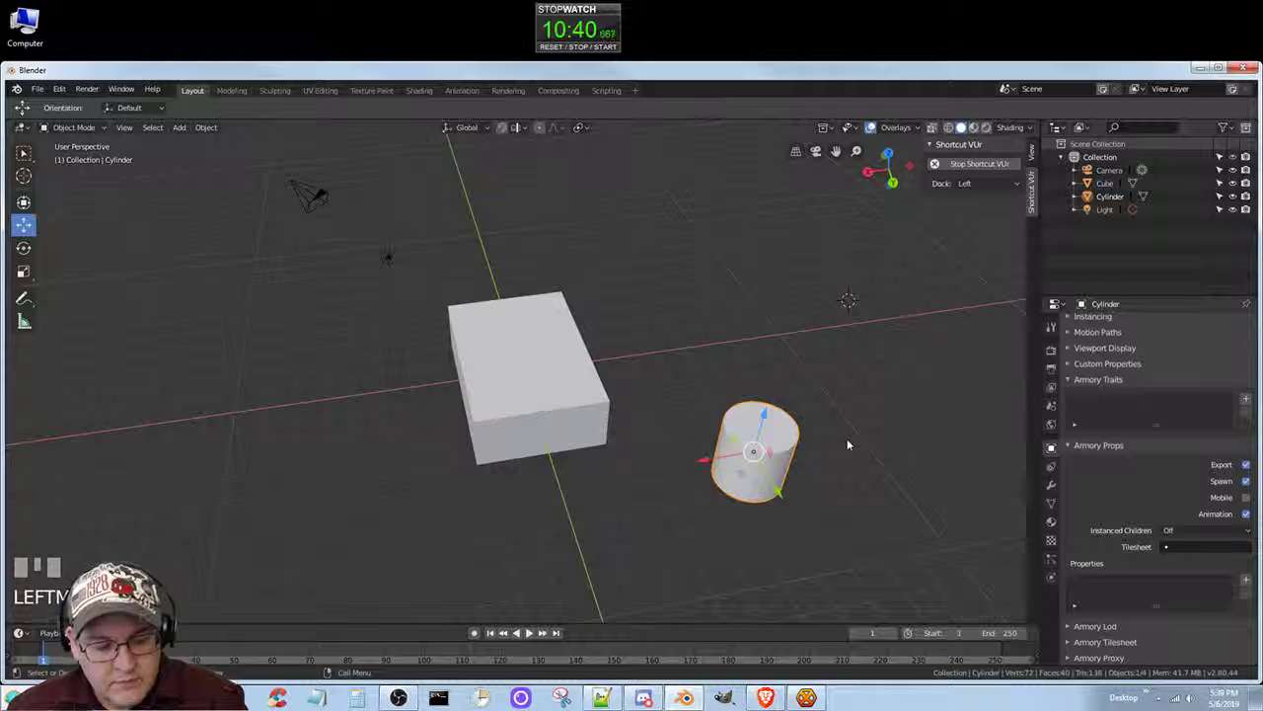
Rotate the cylinder 90° around the global Y axis so it lies on its side.
{"action": "key", "text": "r"}
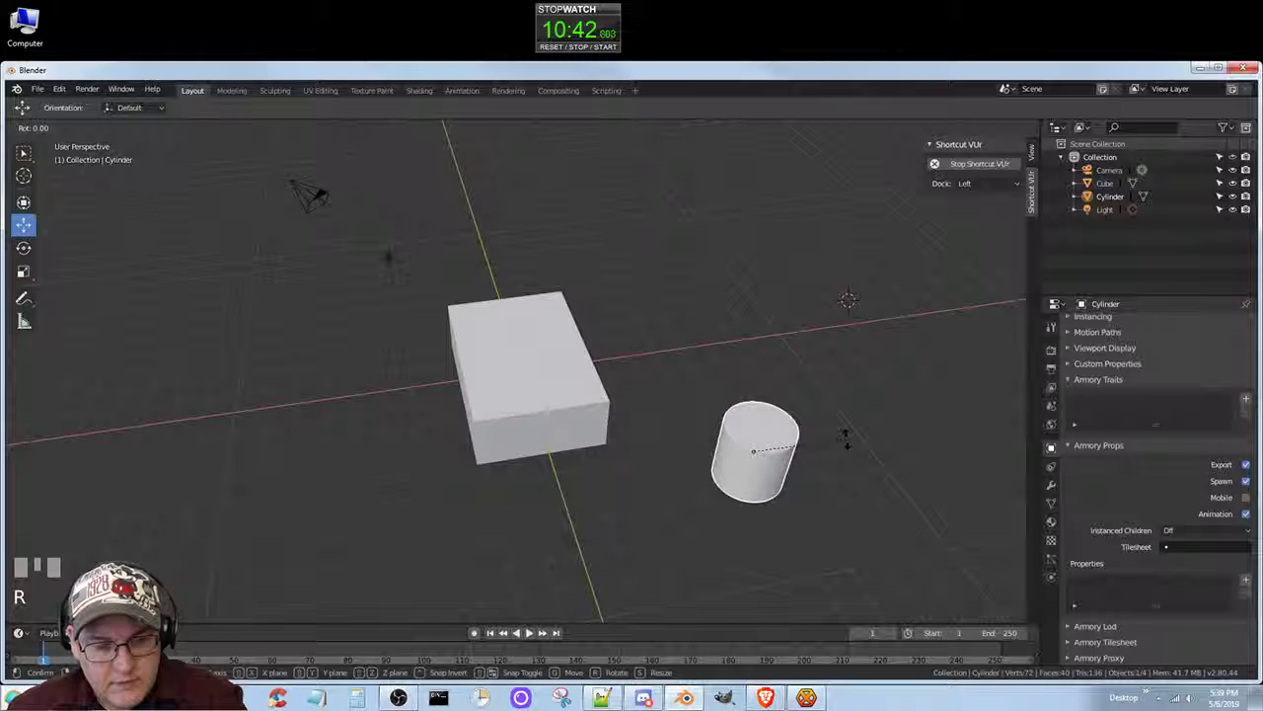
{"action": "key", "text": "y"}
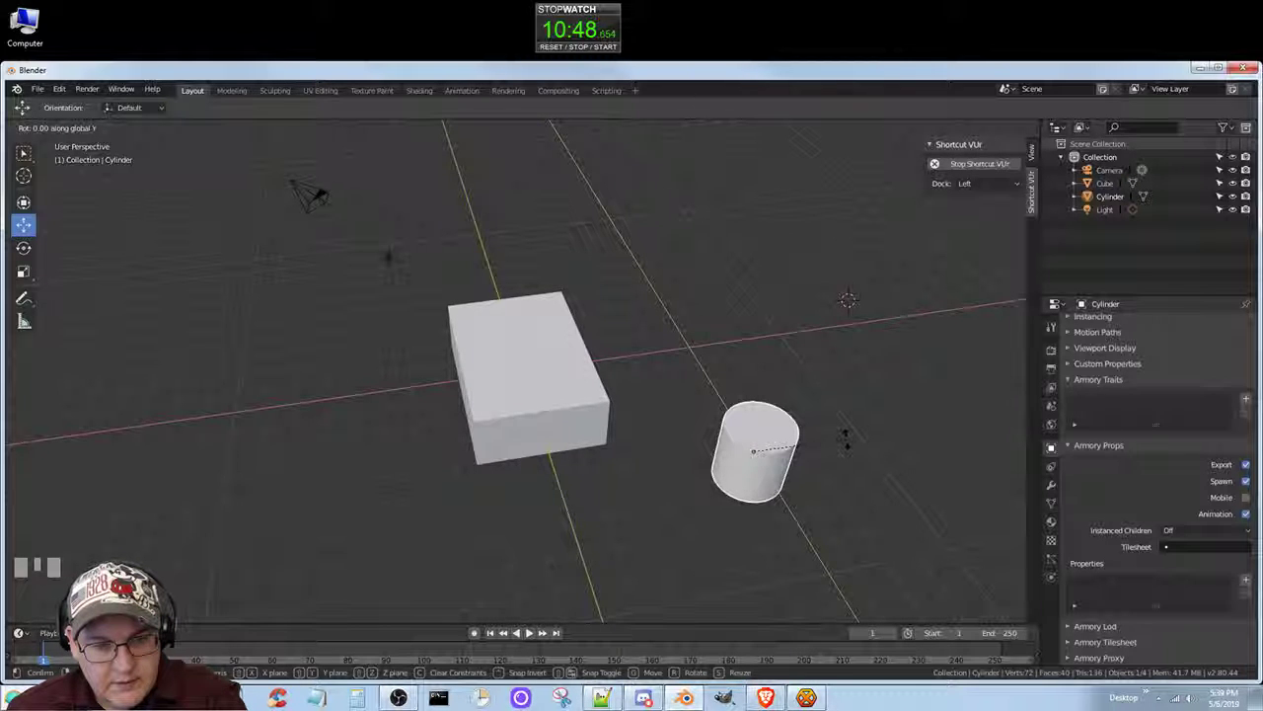
{"action": "type", "text": "90"}
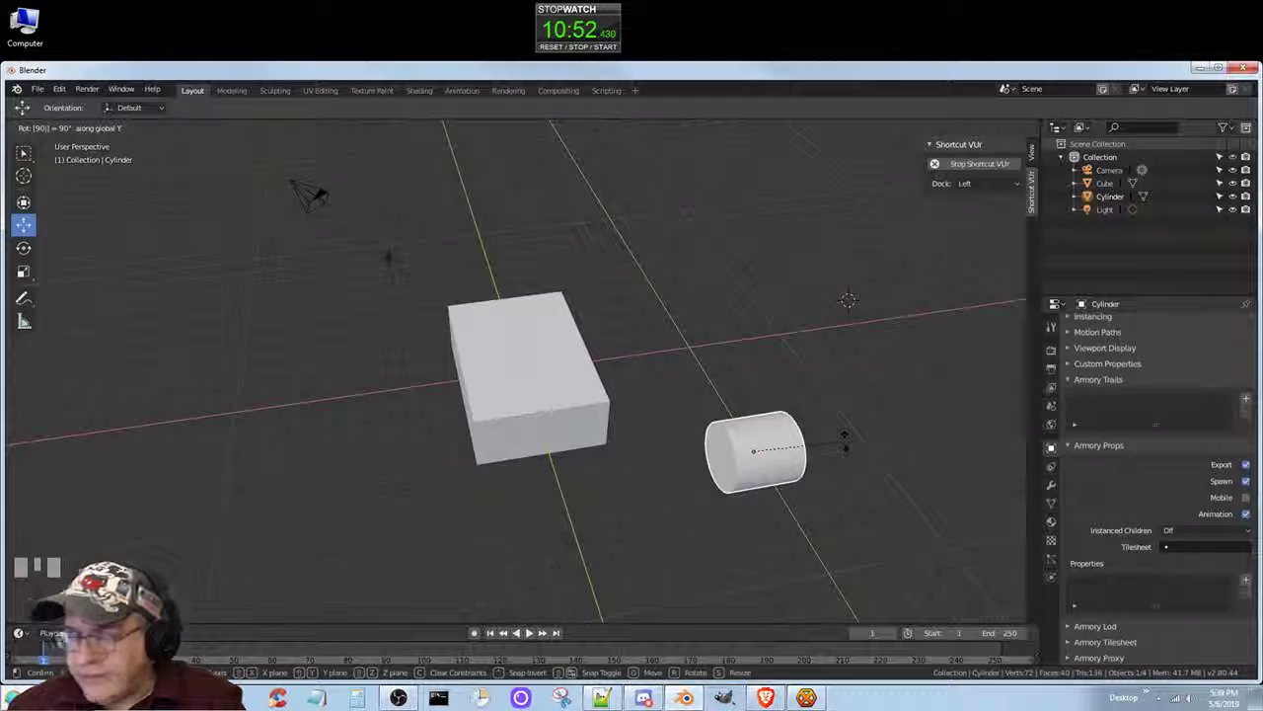
{"action": "left_click", "coordinate": [844, 440]}
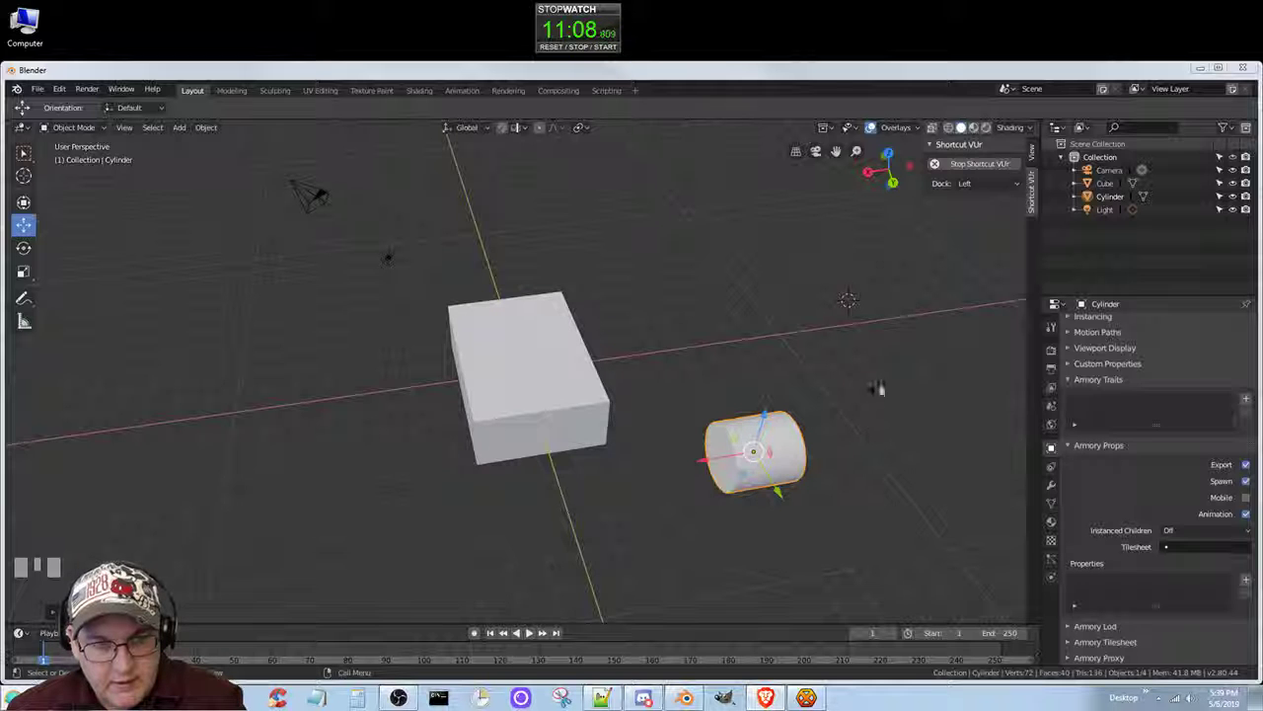
Scale the cylinder to about 0.27 along the global X axis, flattening it into a thin wheel disc.
{"action": "key", "text": "s"}
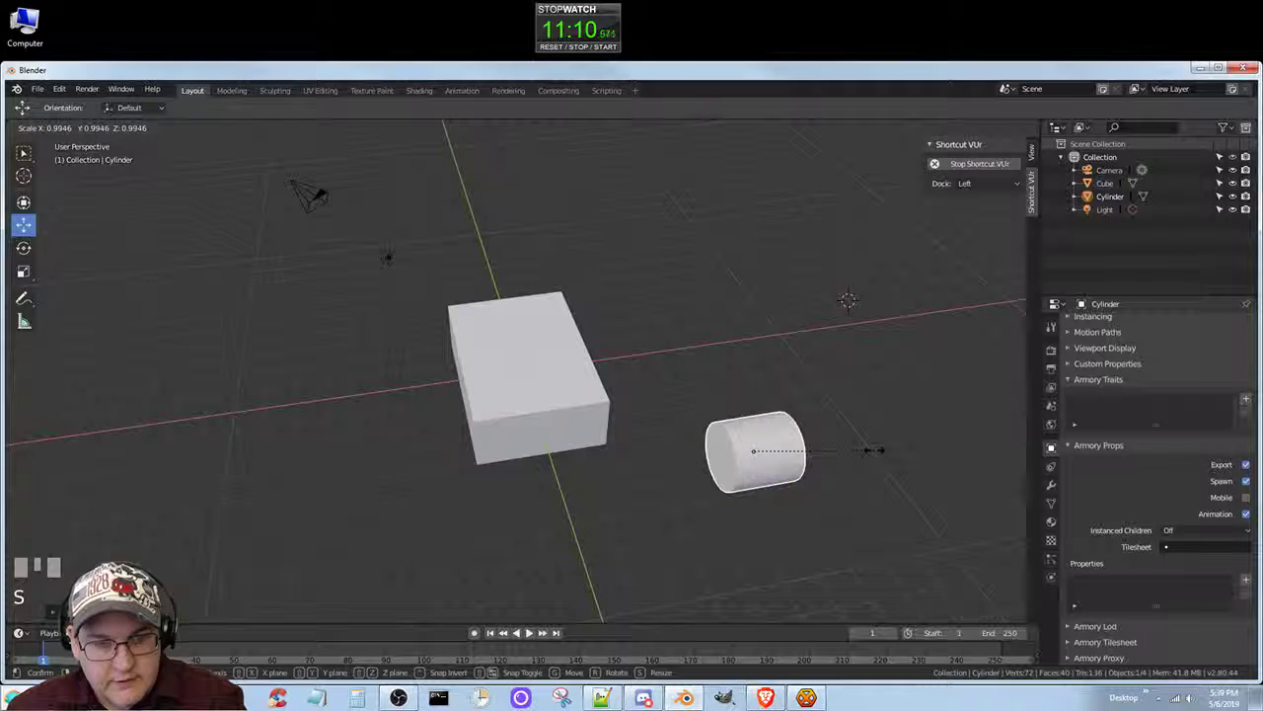
{"action": "key", "text": "x"}
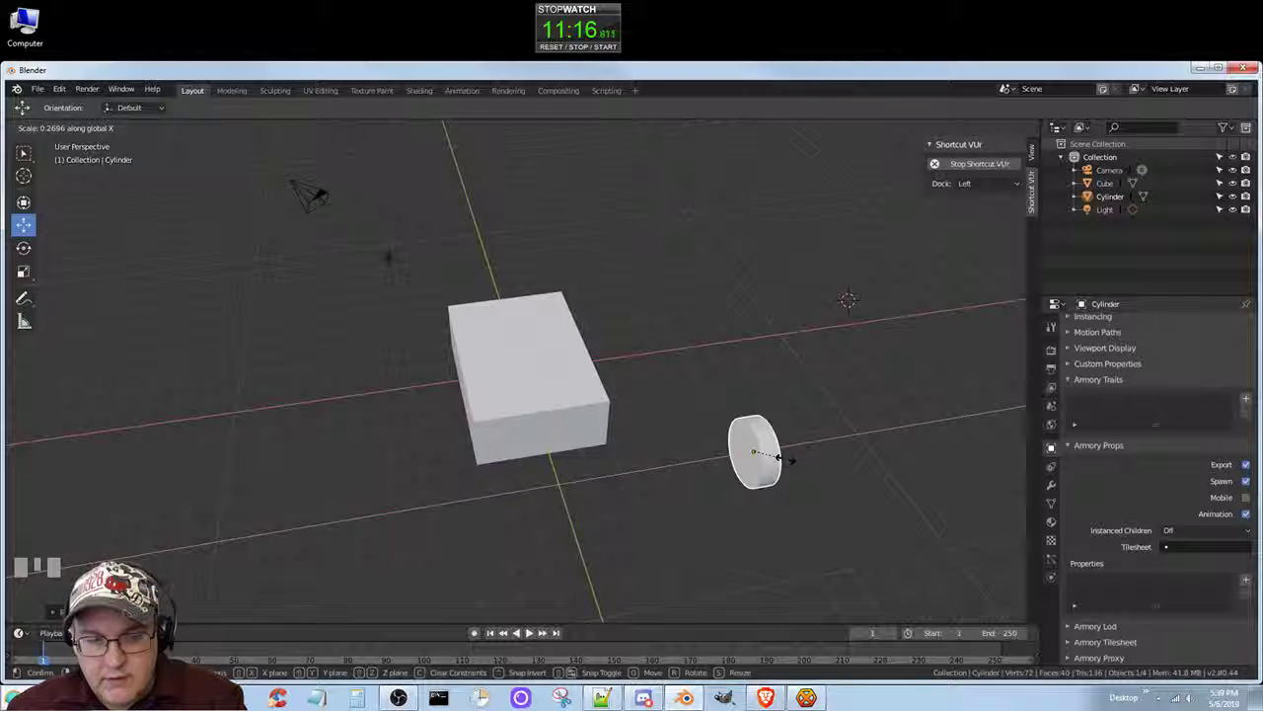
{"action": "left_click", "coordinate": [782, 460]}
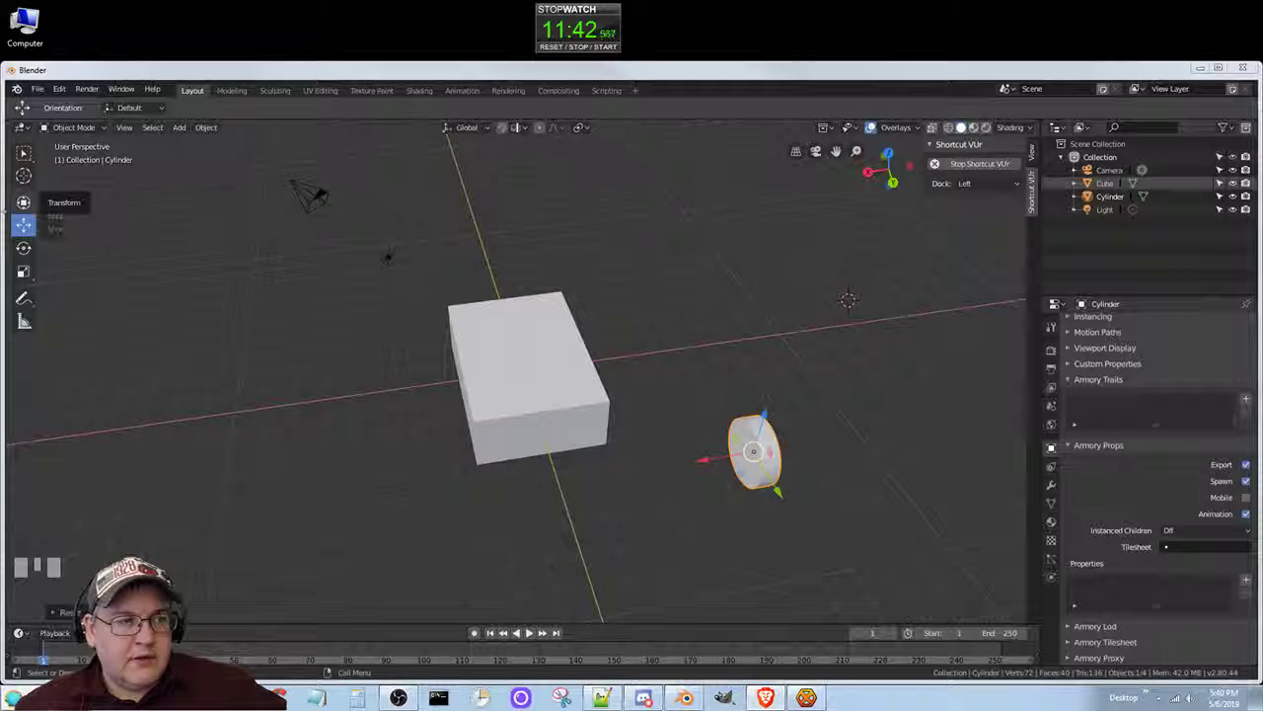
Start saving the scene as a new file and create a SimpleCar folder inside D:\DevStuff for it.
{"action": "left_click", "coordinate": [37, 90]}
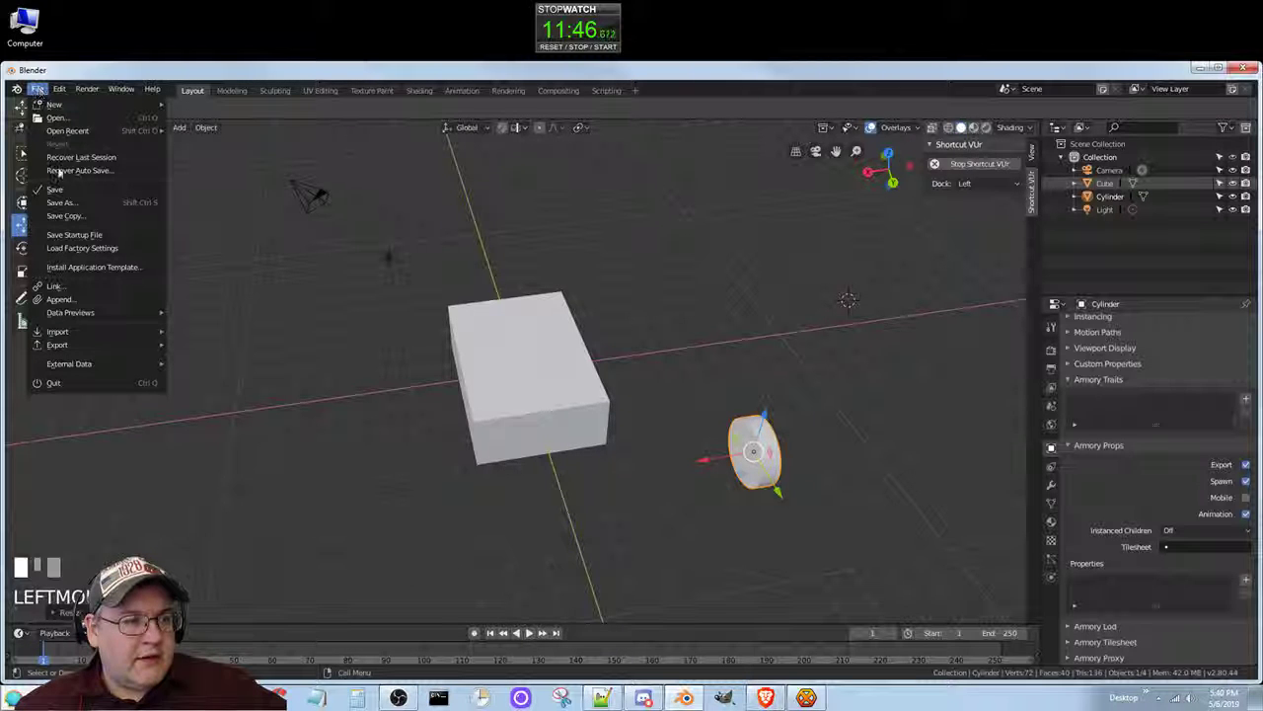
{"action": "left_click", "coordinate": [61, 204]}
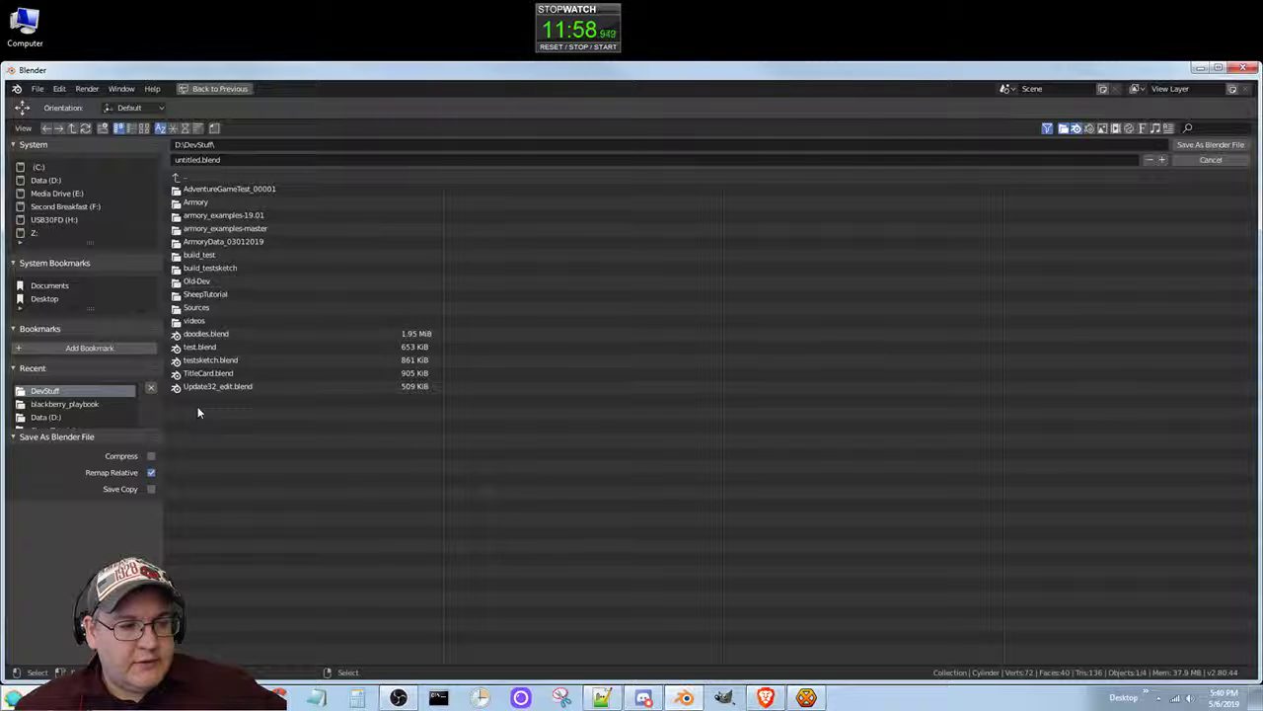
{"action": "left_click", "coordinate": [290, 144]}
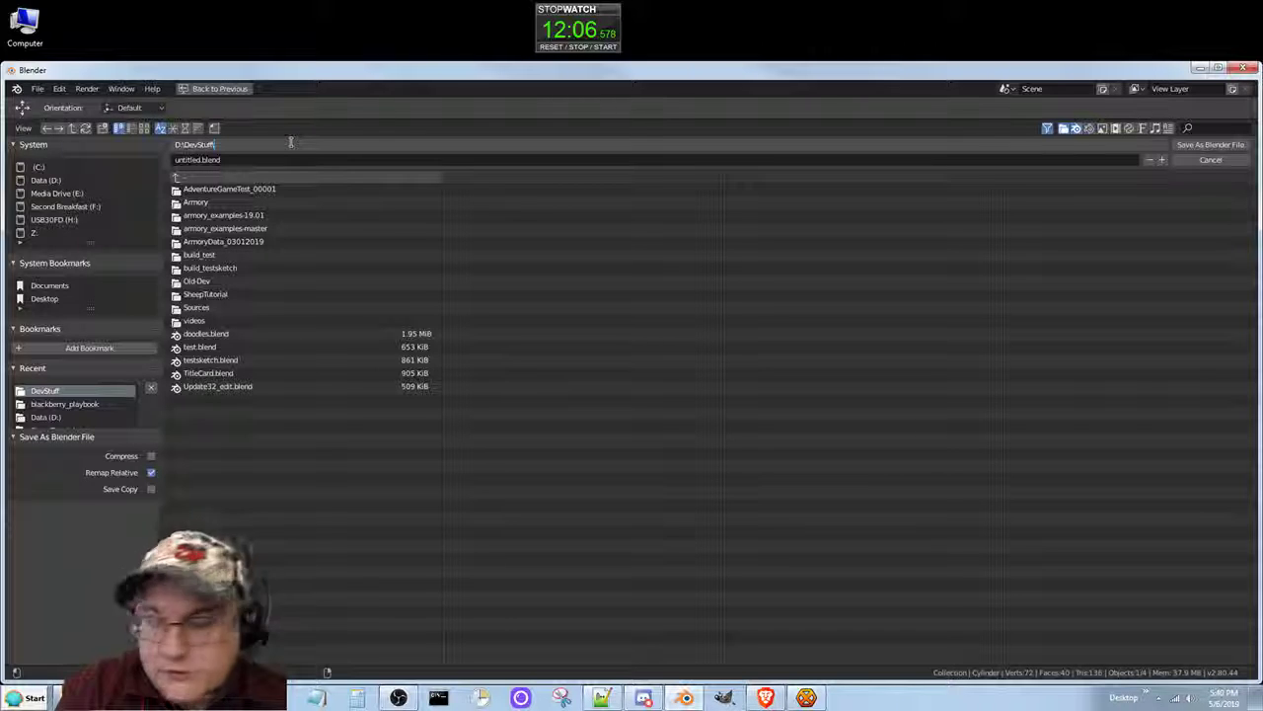
{"action": "type", "text": "S"}
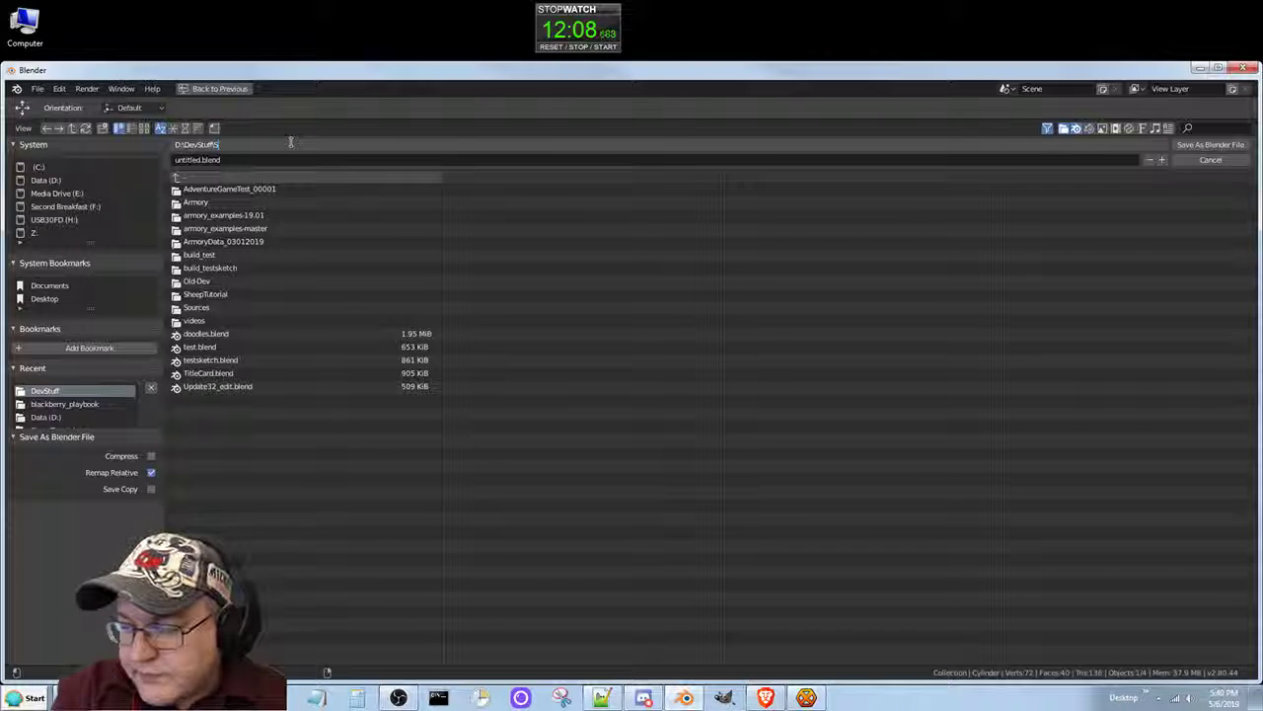
{"action": "type", "text": "impleCar"}
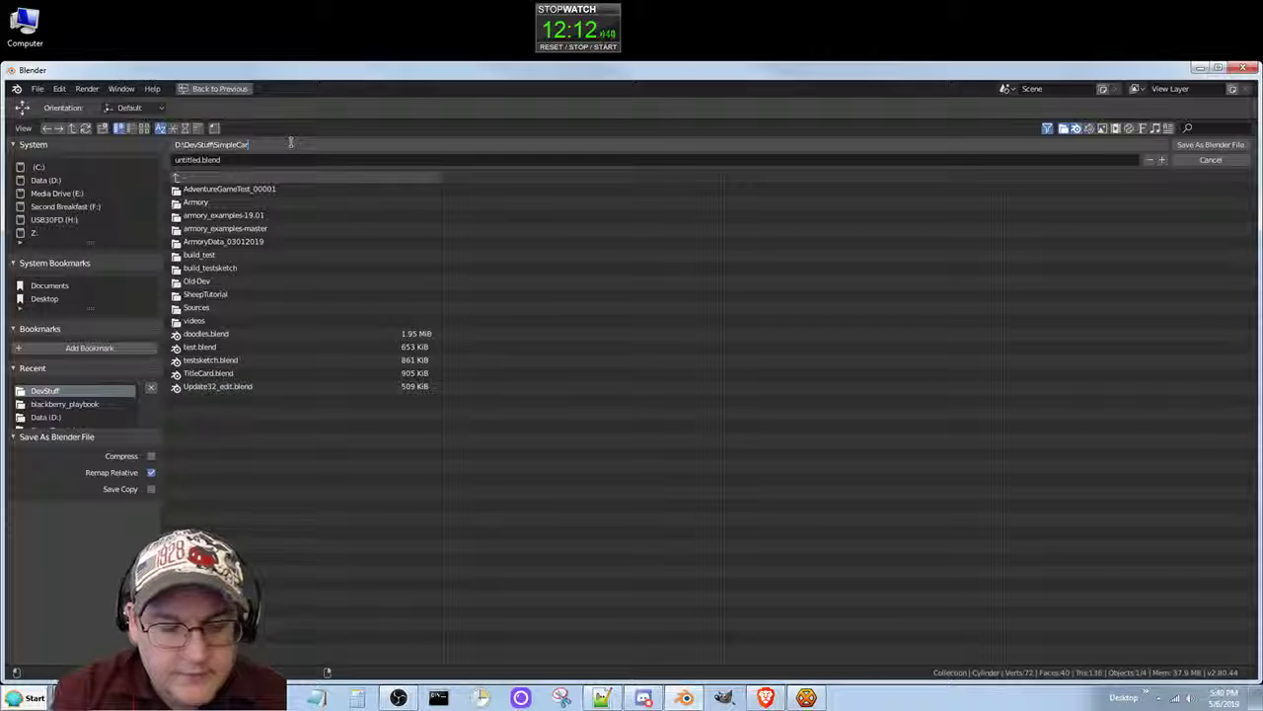
{"action": "key", "text": "Return"}
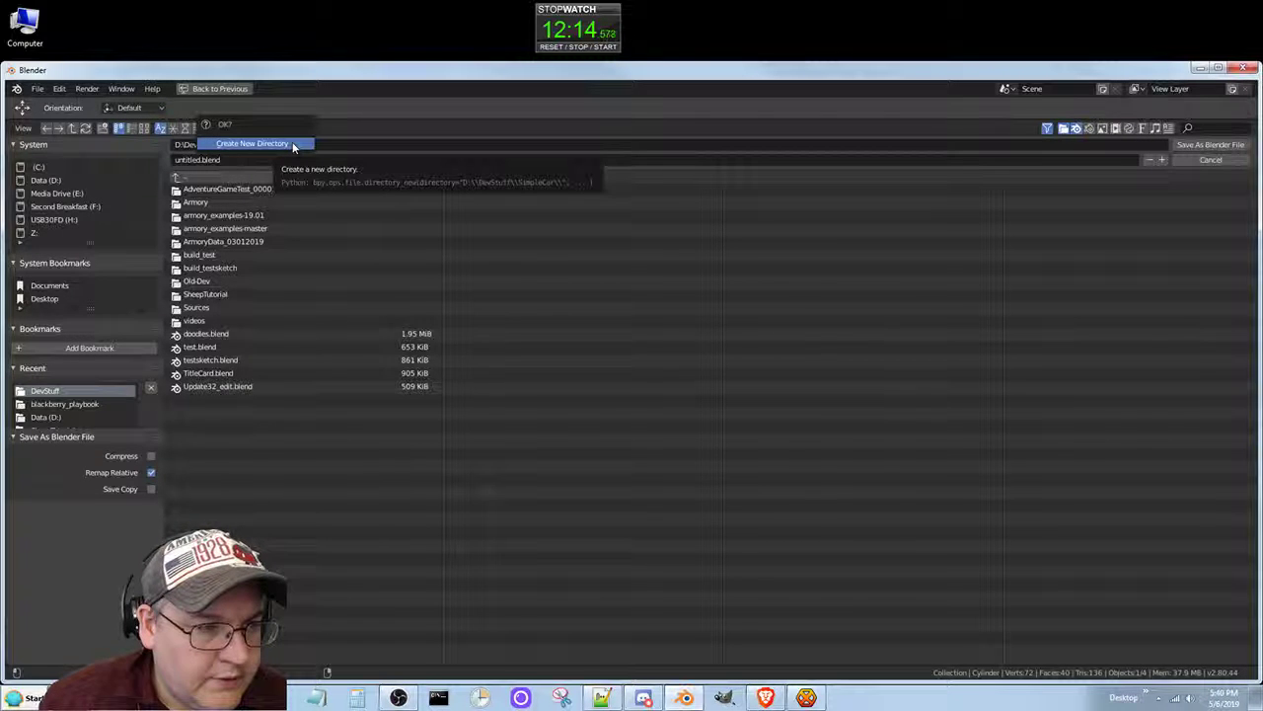
{"action": "left_click", "coordinate": [293, 144]}
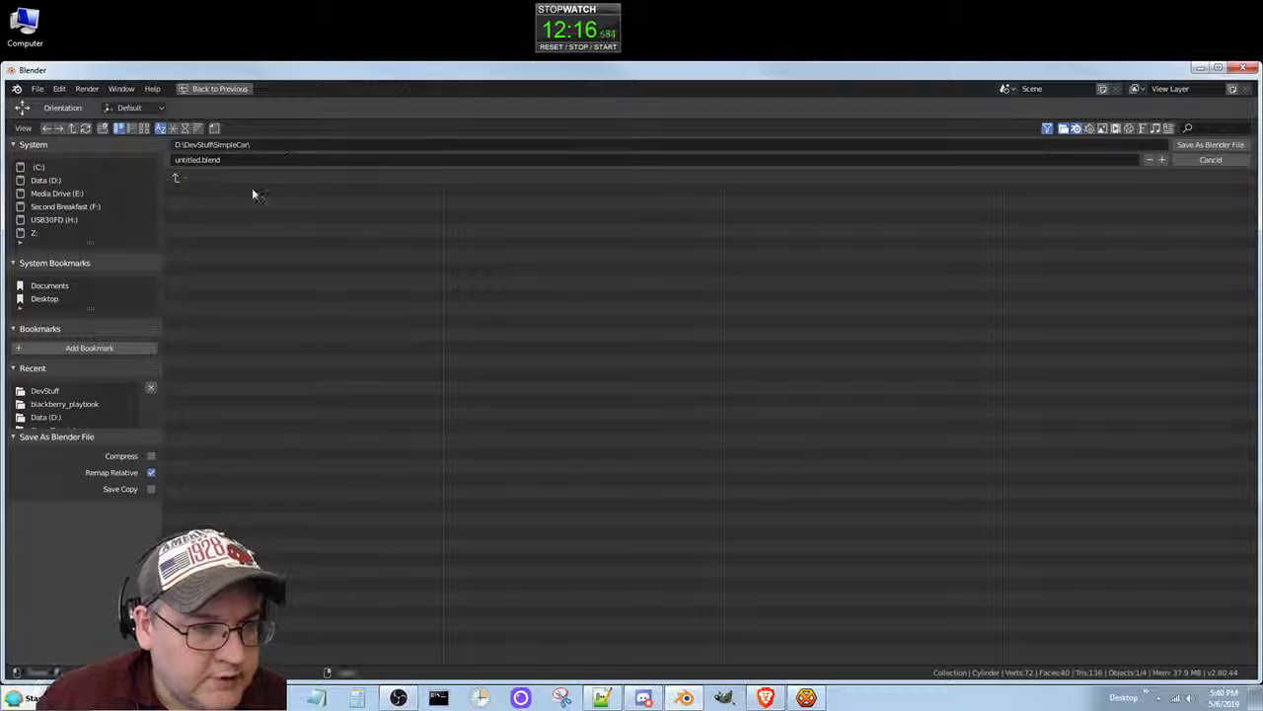
Save the scene as SimpleCar.blend in the SimpleCar folder and quit the program.
{"action": "left_click", "coordinate": [200, 160]}
{"action": "left_click_drag", "start_coordinate": [201, 160], "coordinate": [136, 163]}
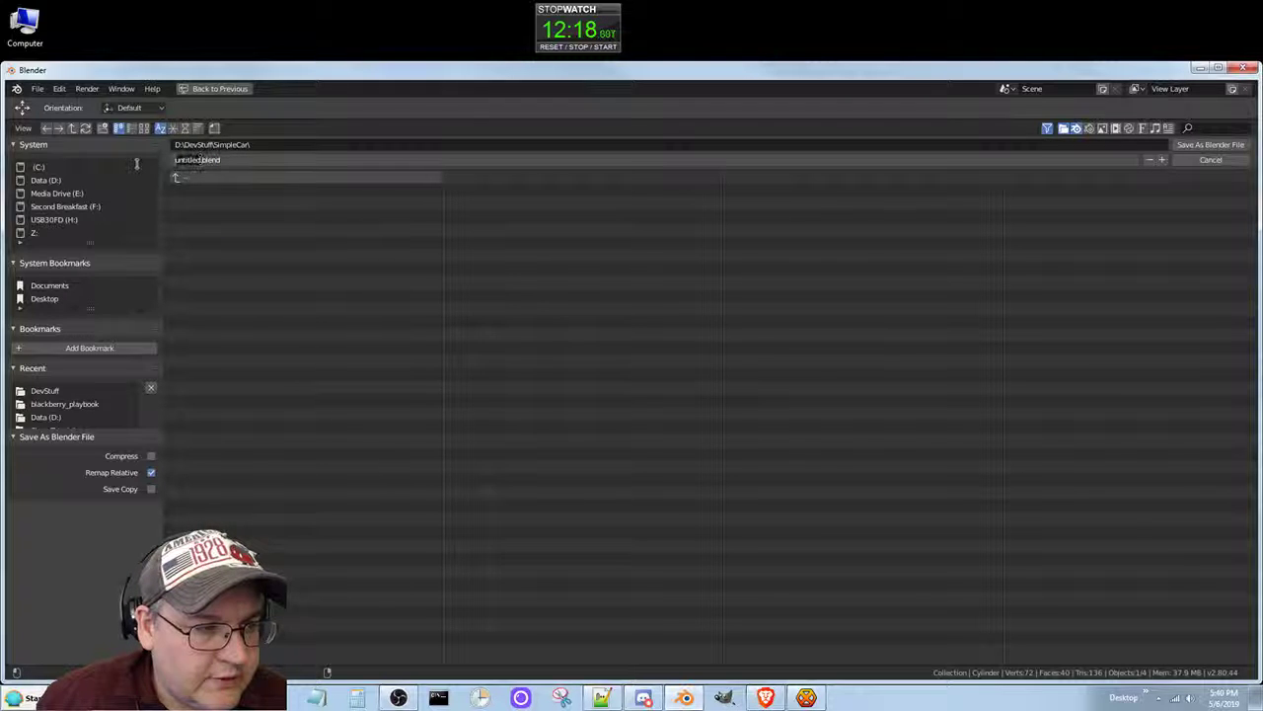
{"action": "type", "text": "Simple"}
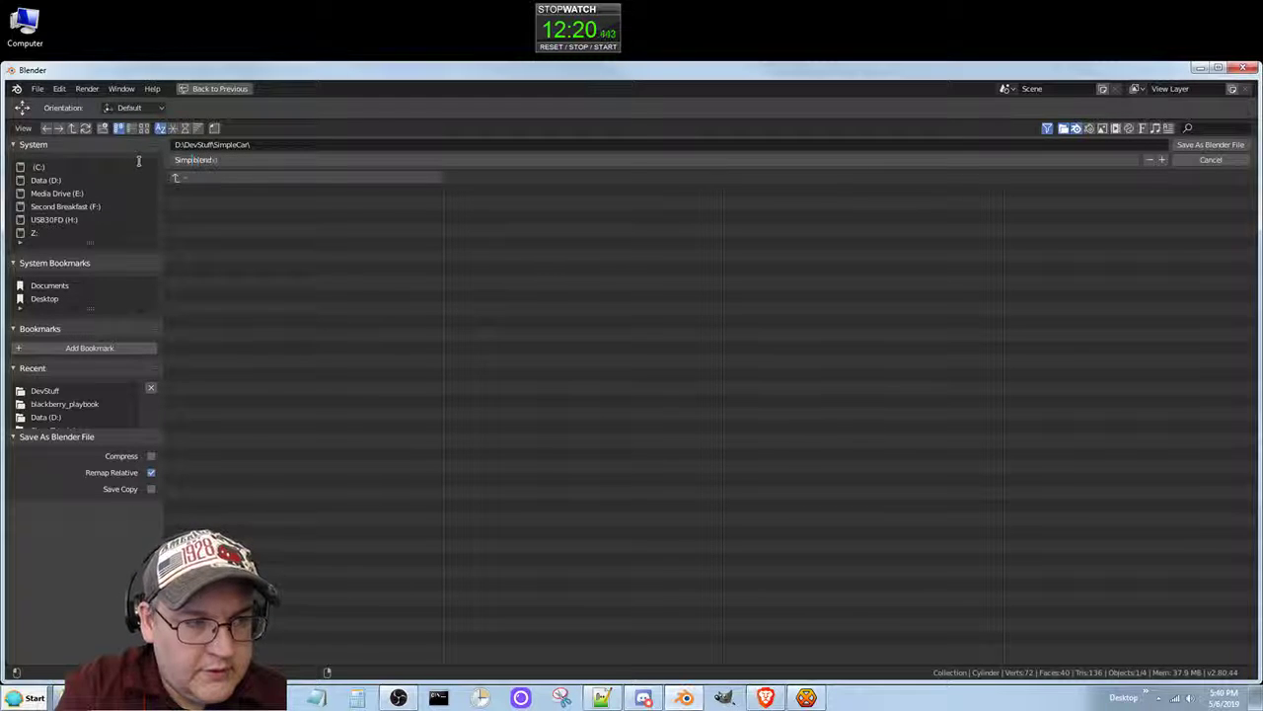
{"action": "type", "text": "Car"}
{"action": "left_click", "coordinate": [138, 161]}
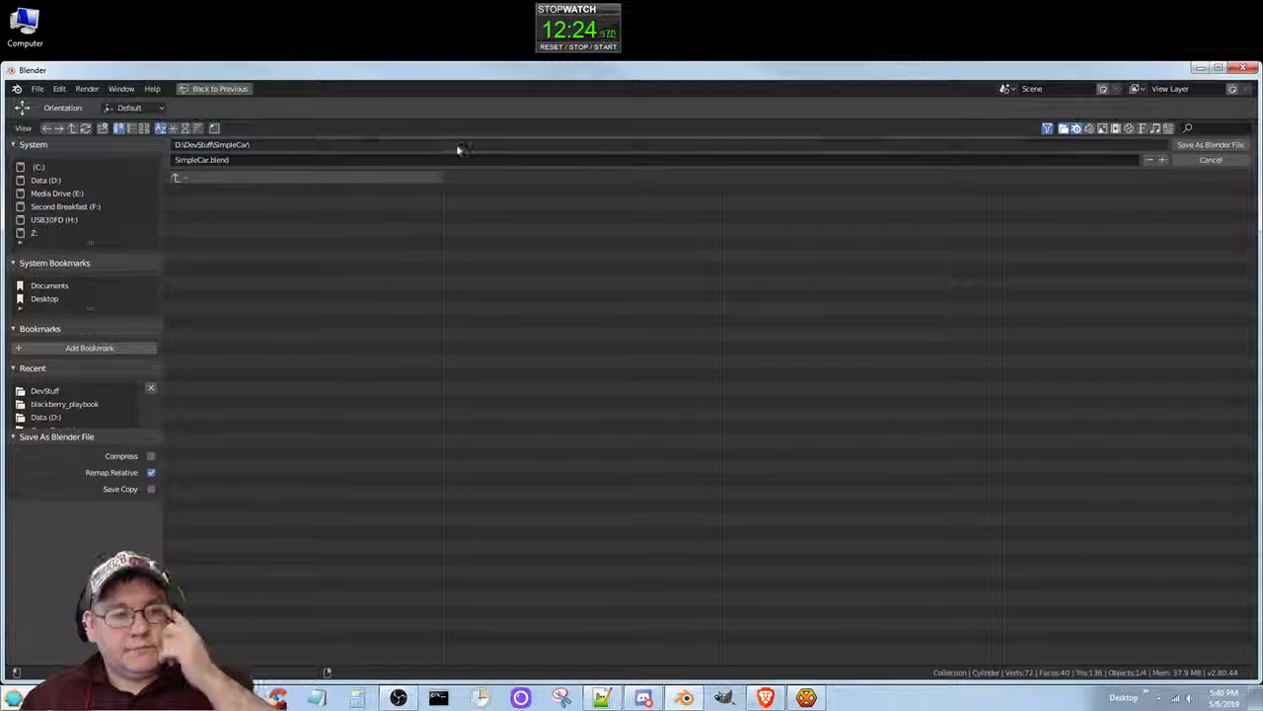
{"action": "left_click", "coordinate": [1204, 146]}
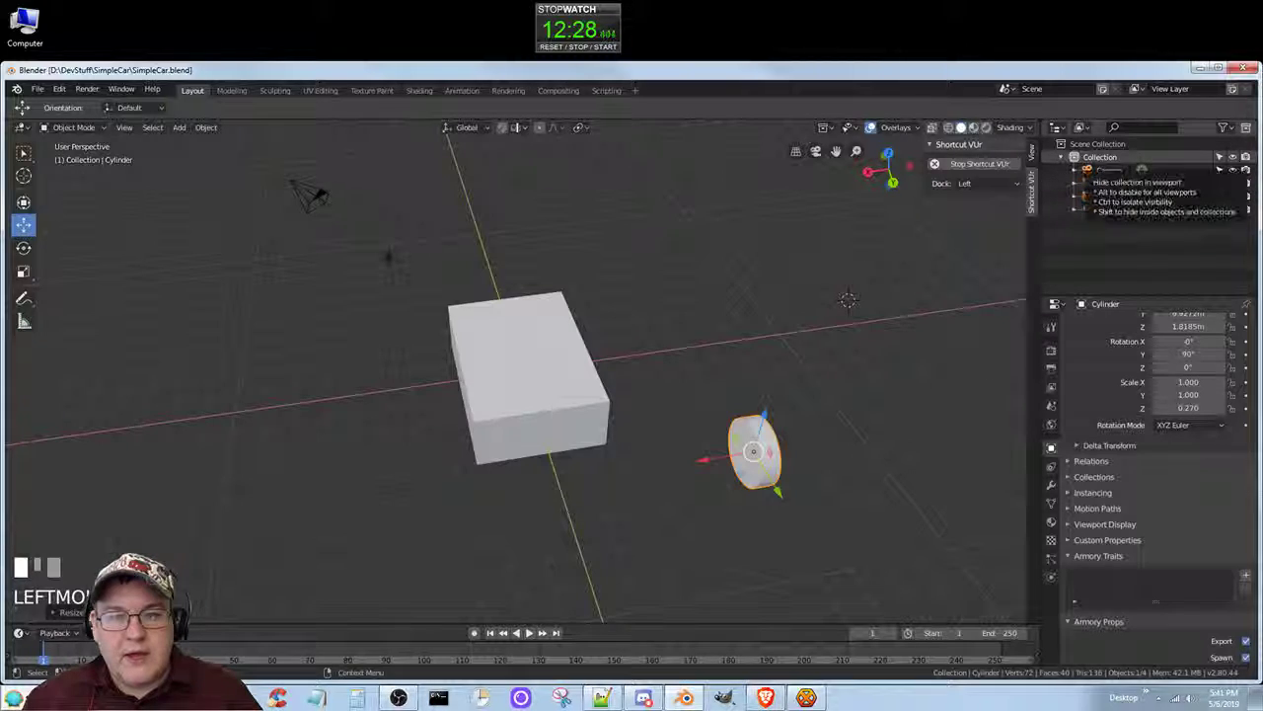
{"action": "left_click", "coordinate": [1249, 69]}
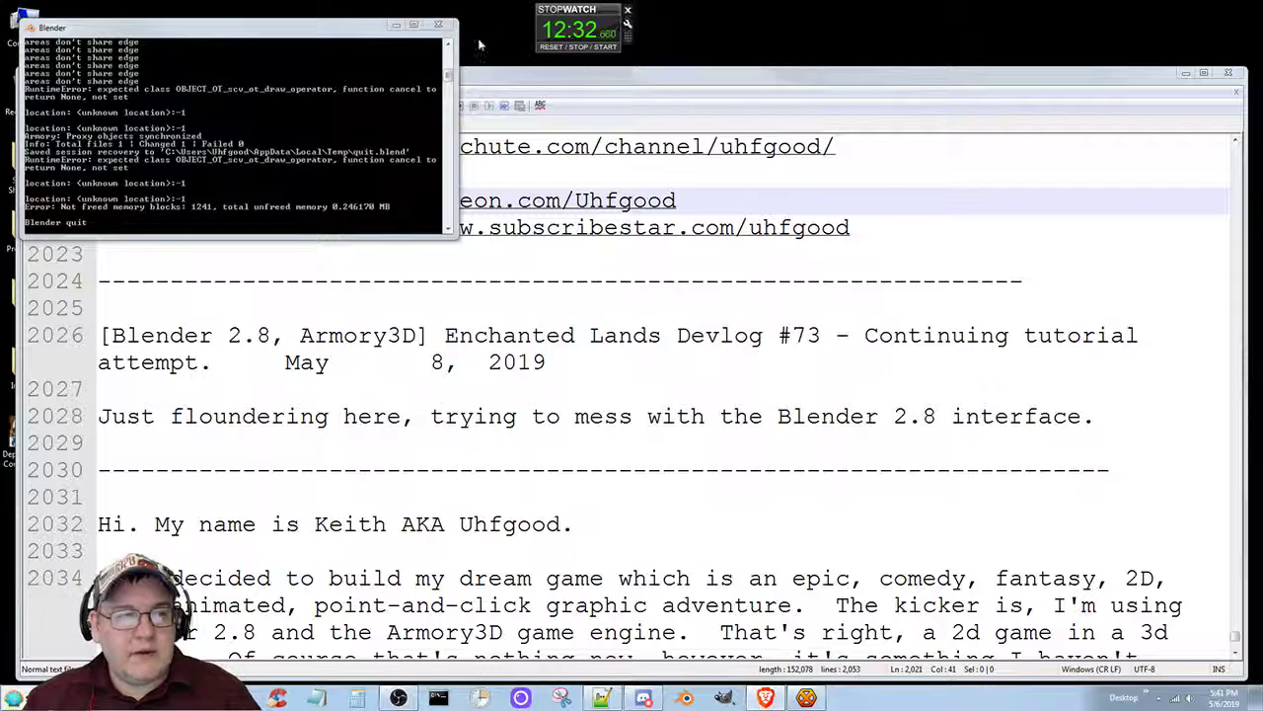
Switch to Notepad++ and look over the Devlog #73 entry and the description text and channel links above it.
{"action": "left_click", "coordinate": [766, 416]}
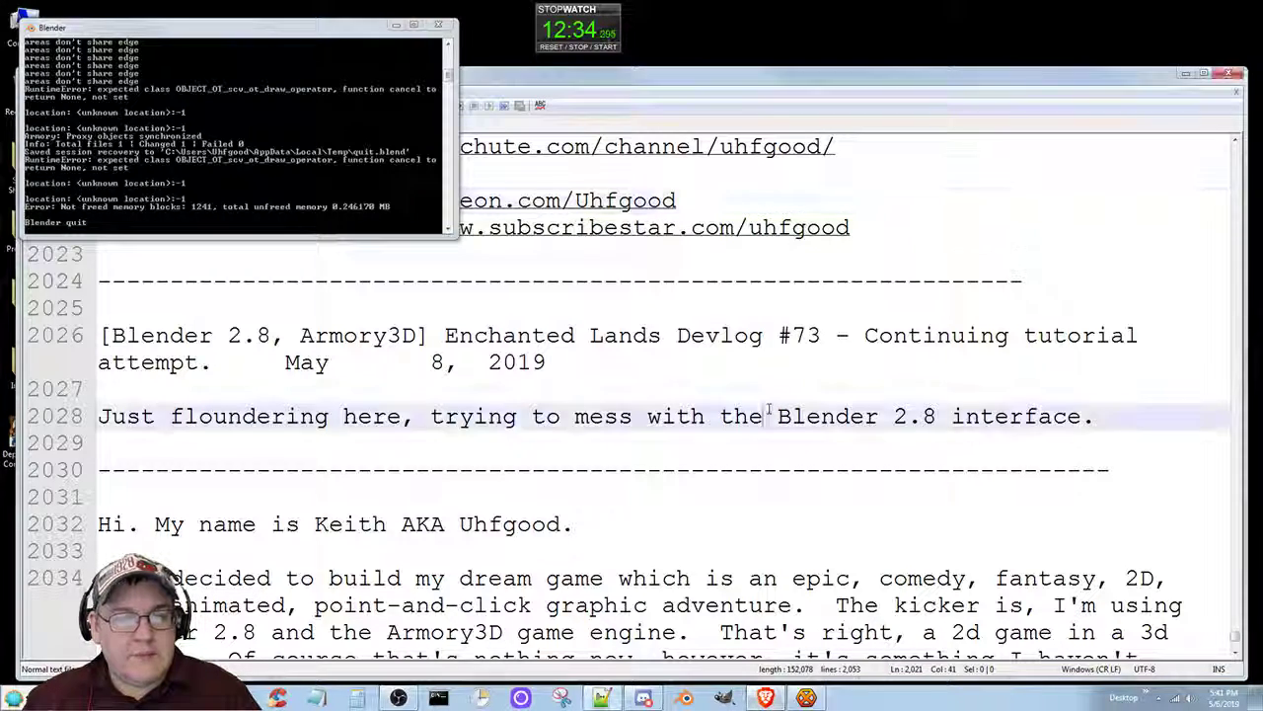
{"action": "left_click", "coordinate": [804, 369]}
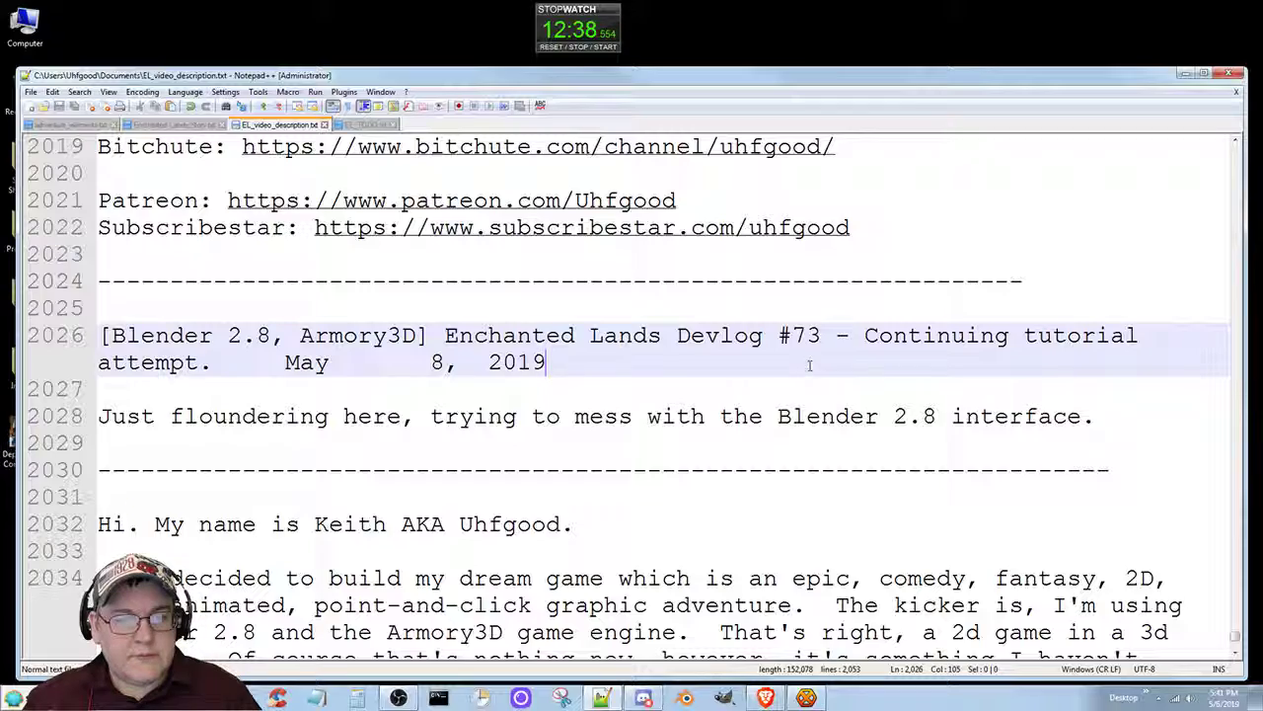
{"action": "scroll", "coordinate": [790, 380], "scroll_direction": "up", "scroll_amount": 4}
{"action": "scroll", "coordinate": [752, 400], "scroll_direction": "up", "scroll_amount": 8}
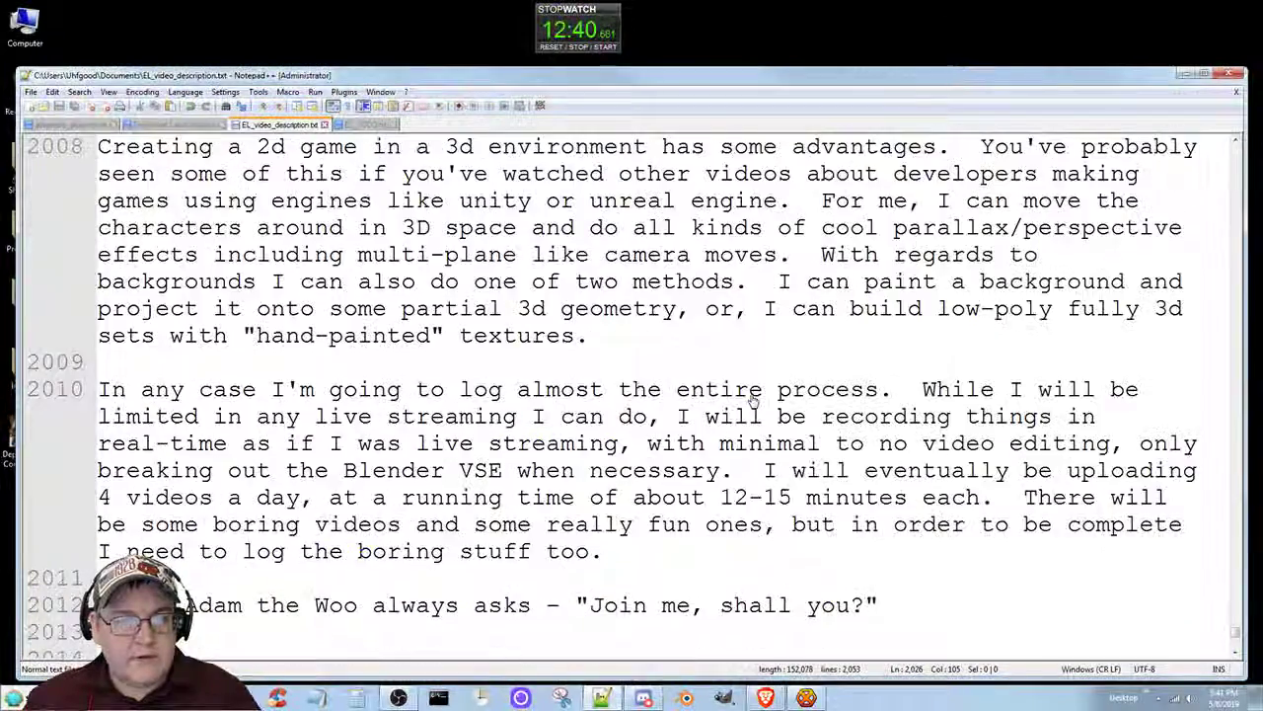
{"action": "scroll", "coordinate": [752, 401], "scroll_direction": "down", "scroll_amount": 5}
{"action": "scroll", "coordinate": [742, 392], "scroll_direction": "down", "scroll_amount": 10}
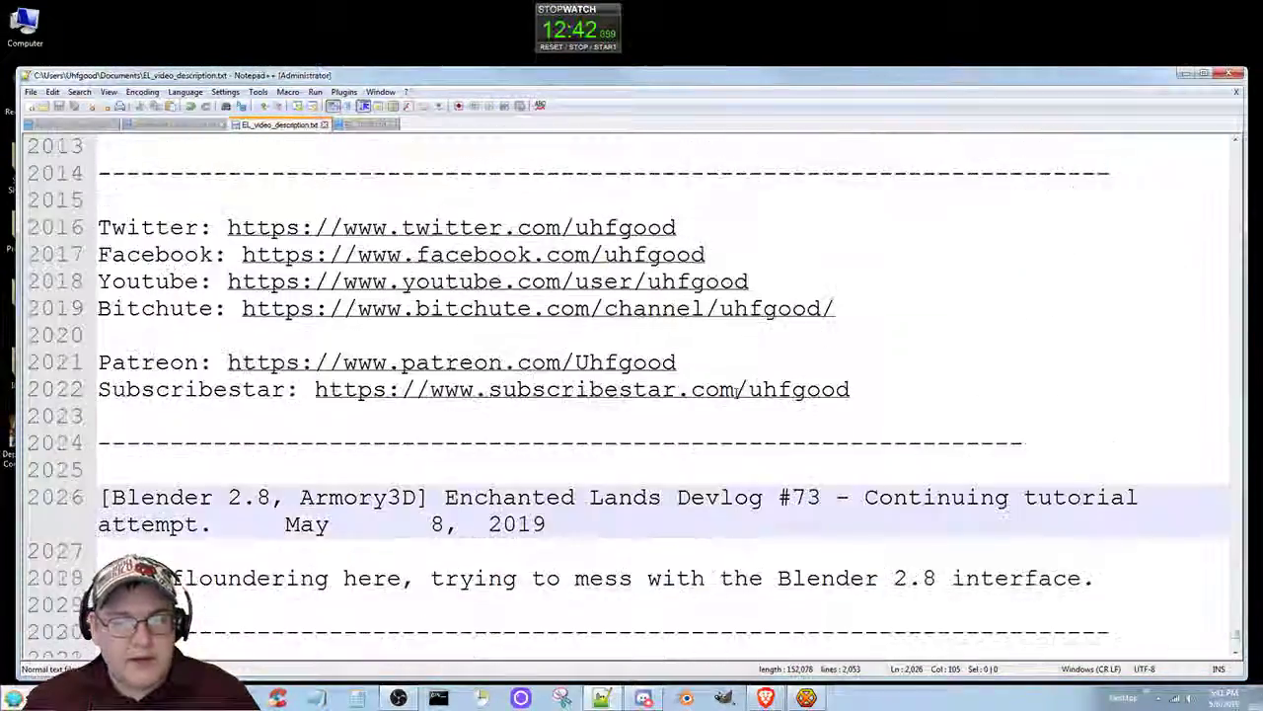